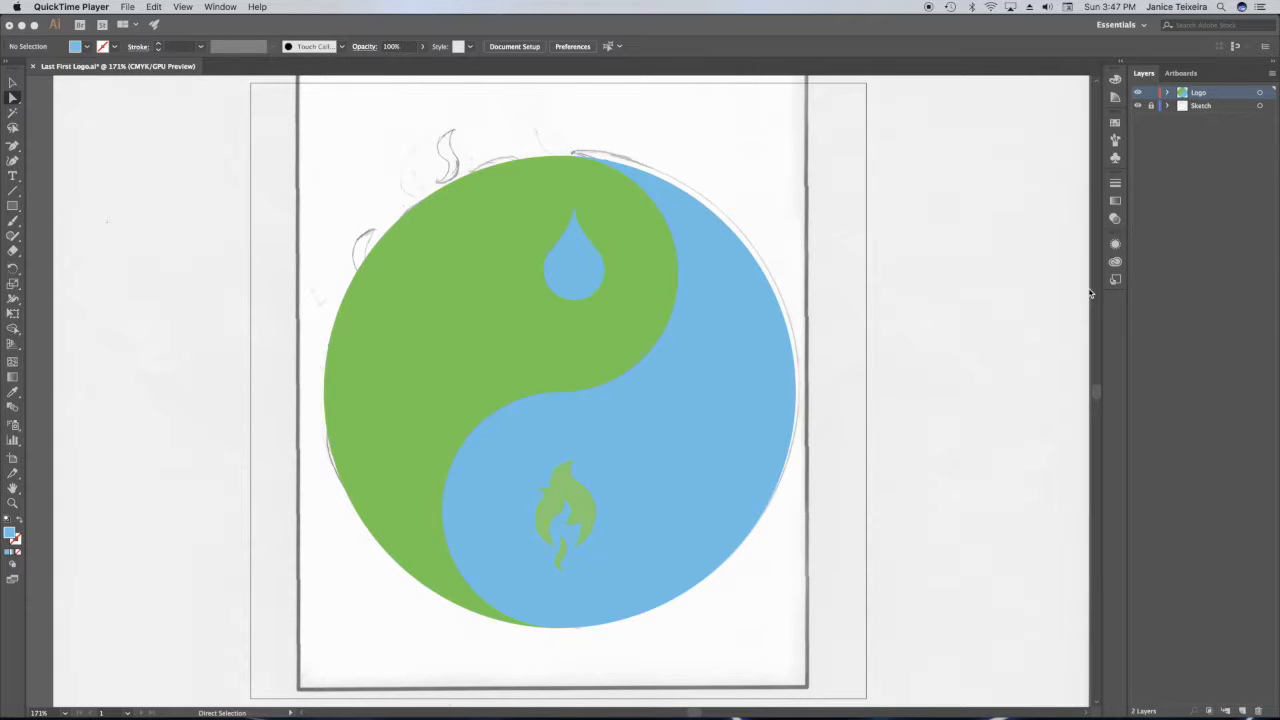
Select all the logo artwork and lower its opacity to 49% so the sketch shows through.
left_click(729, 157)
key("super+a")
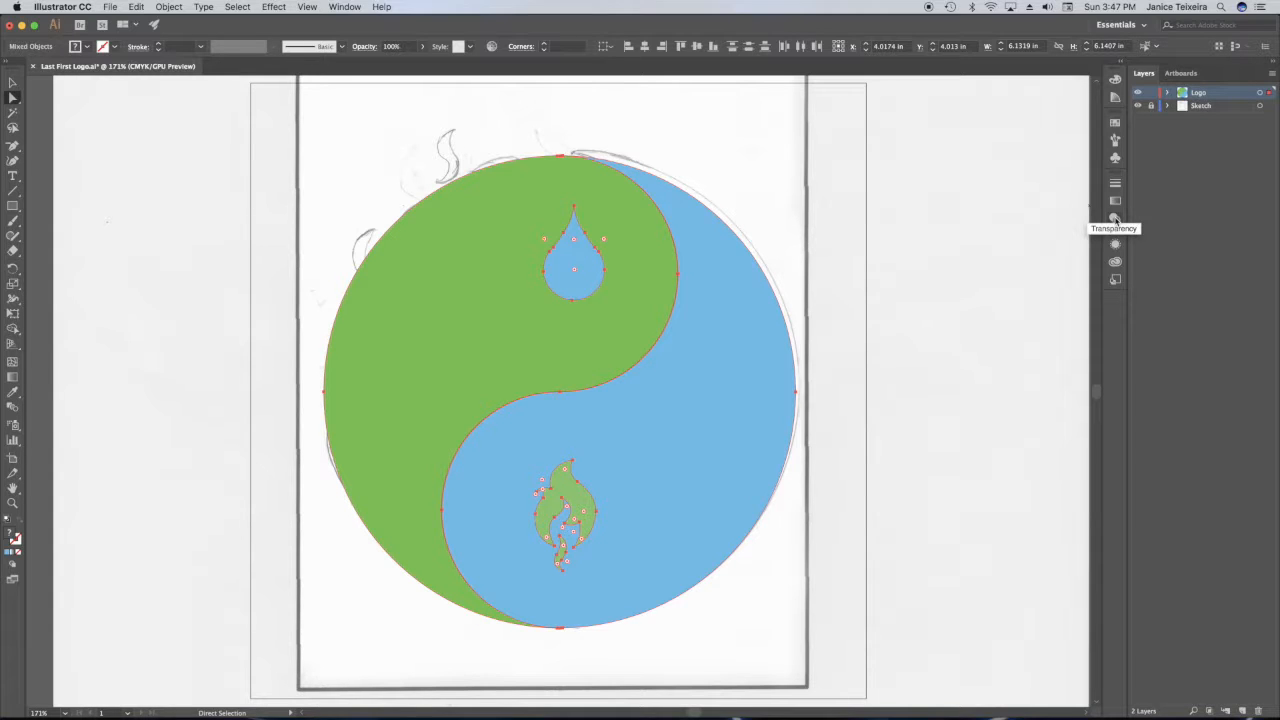
left_click(1115, 218)
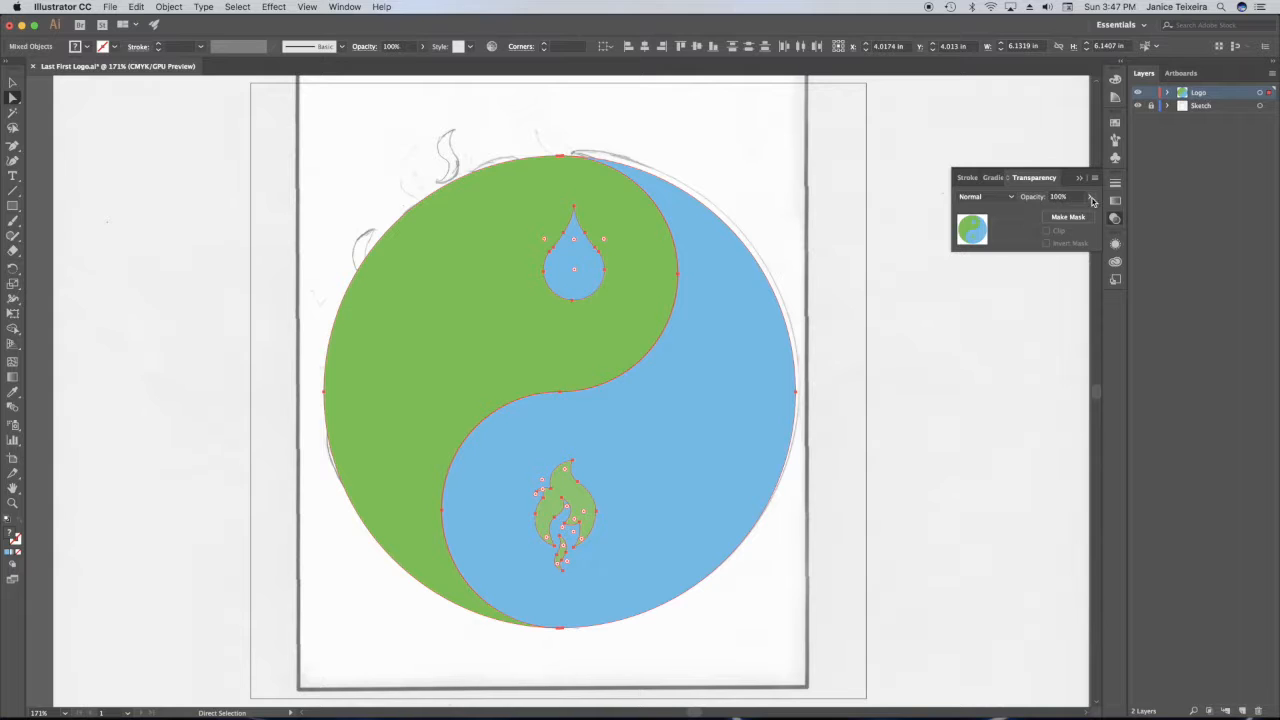
left_click(1089, 197)
left_click_drag(1091, 214, 1066, 216)
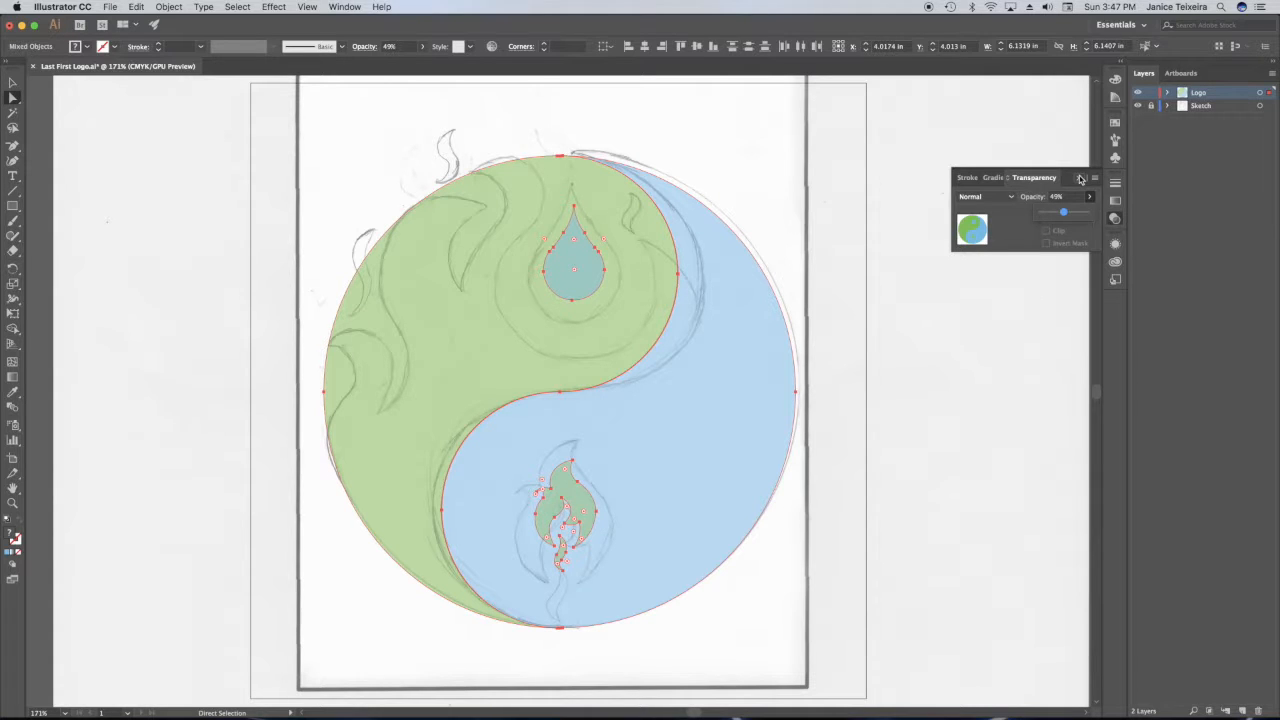
left_click(1081, 178)
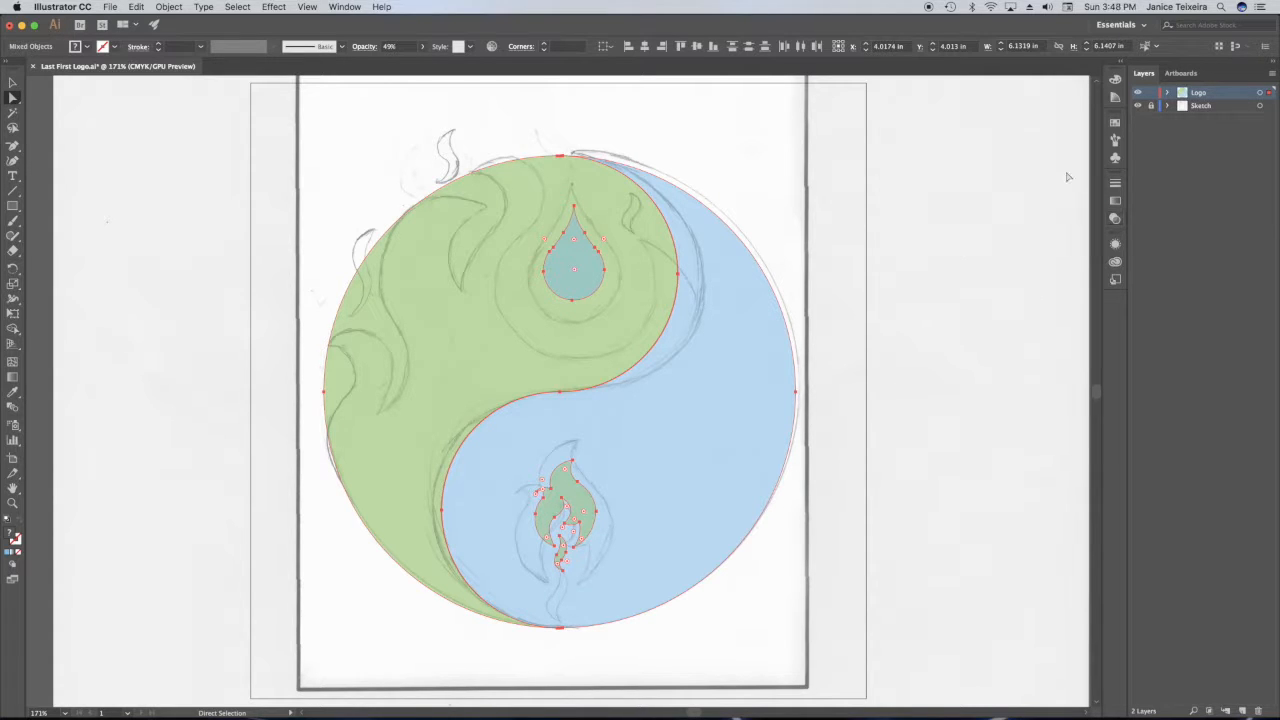
Lock both groups and both paths individually inside the Logo layer.
left_click(1168, 93)
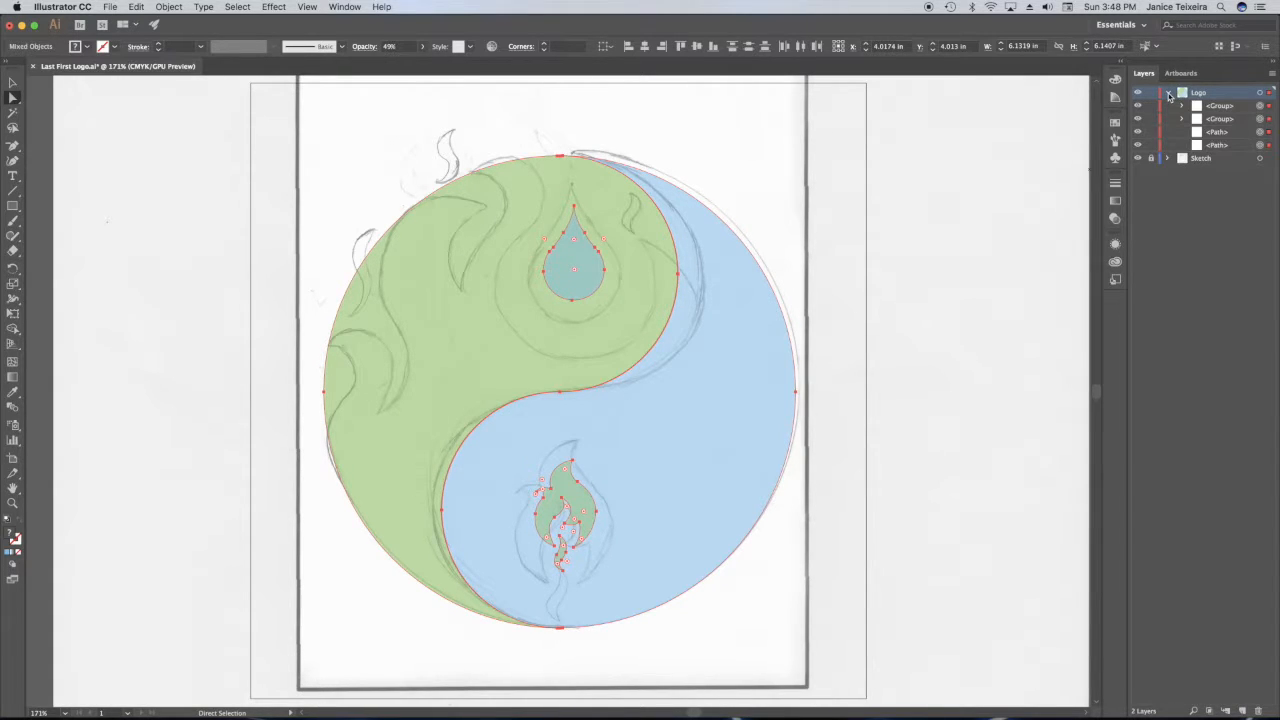
left_click(1151, 105)
left_click(1151, 118)
left_click(1151, 131)
left_click(1151, 144)
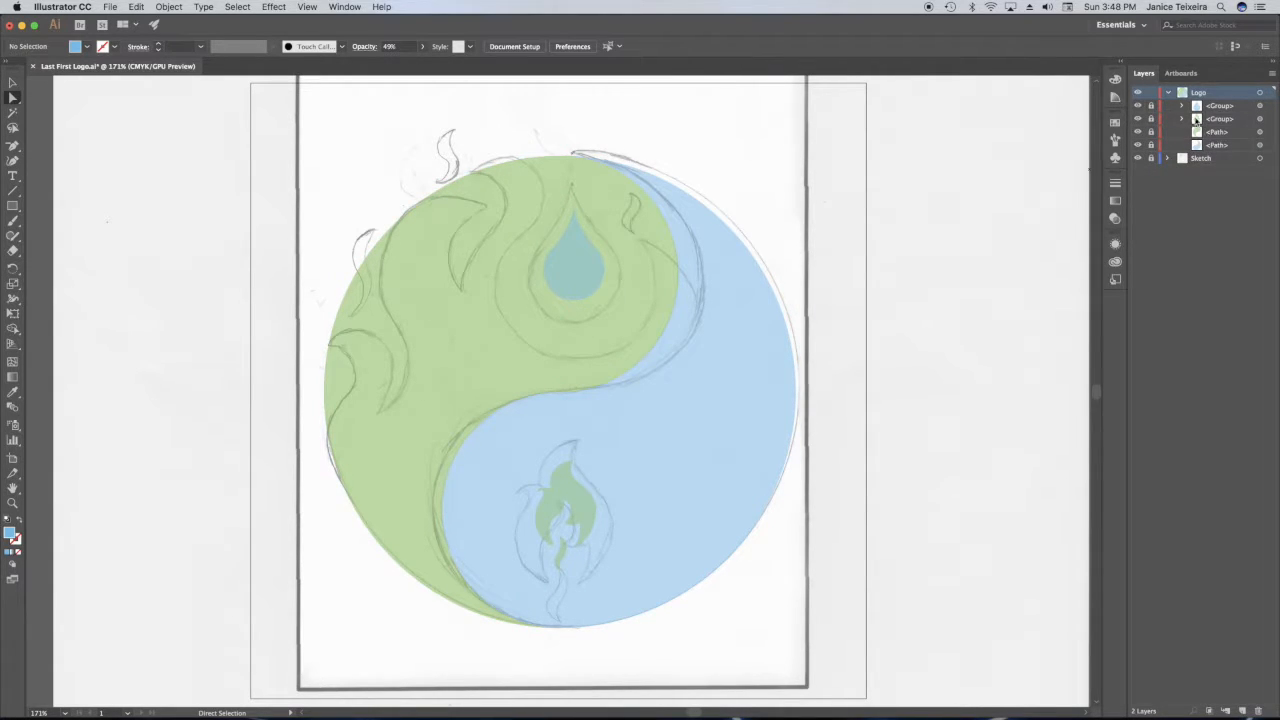
left_click(1169, 92)
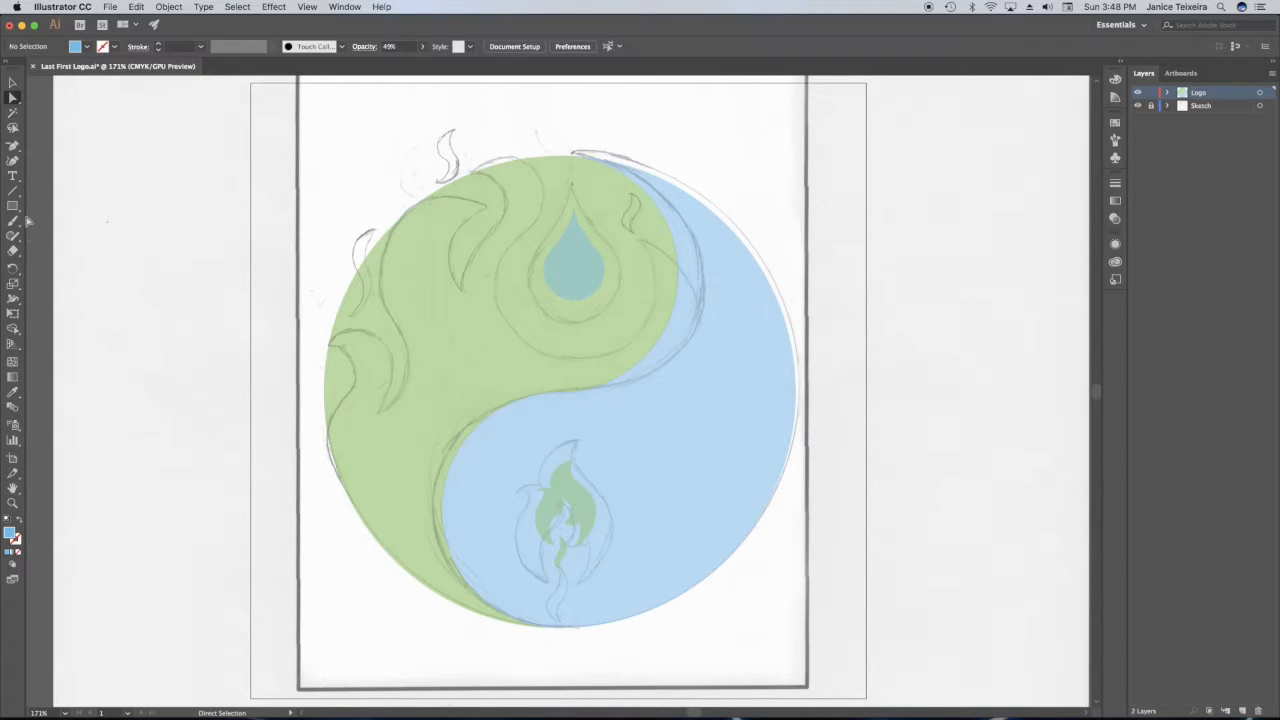
Start a Pen path at the green and blue halves' shared edge, tracing the right flame tip and the hollow around the water drop.
left_click_drag(14, 147, 69, 149)
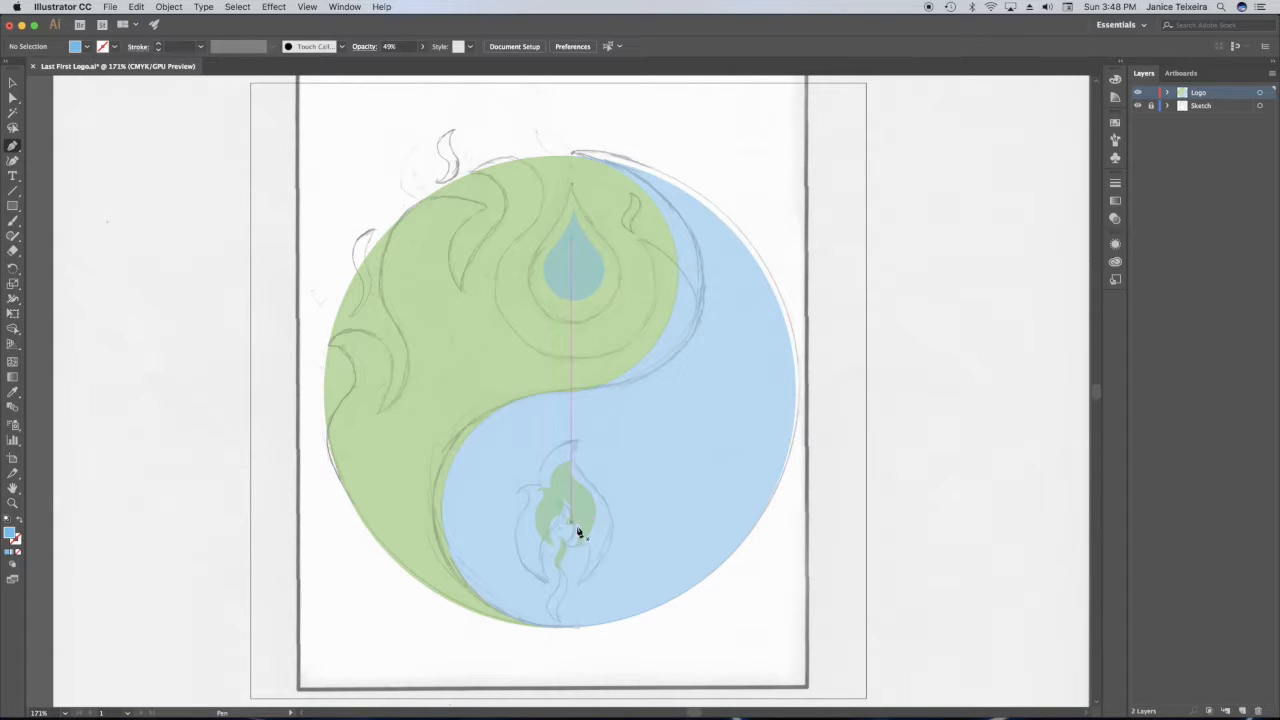
left_click(679, 274)
left_click_drag(622, 212, 574, 200)
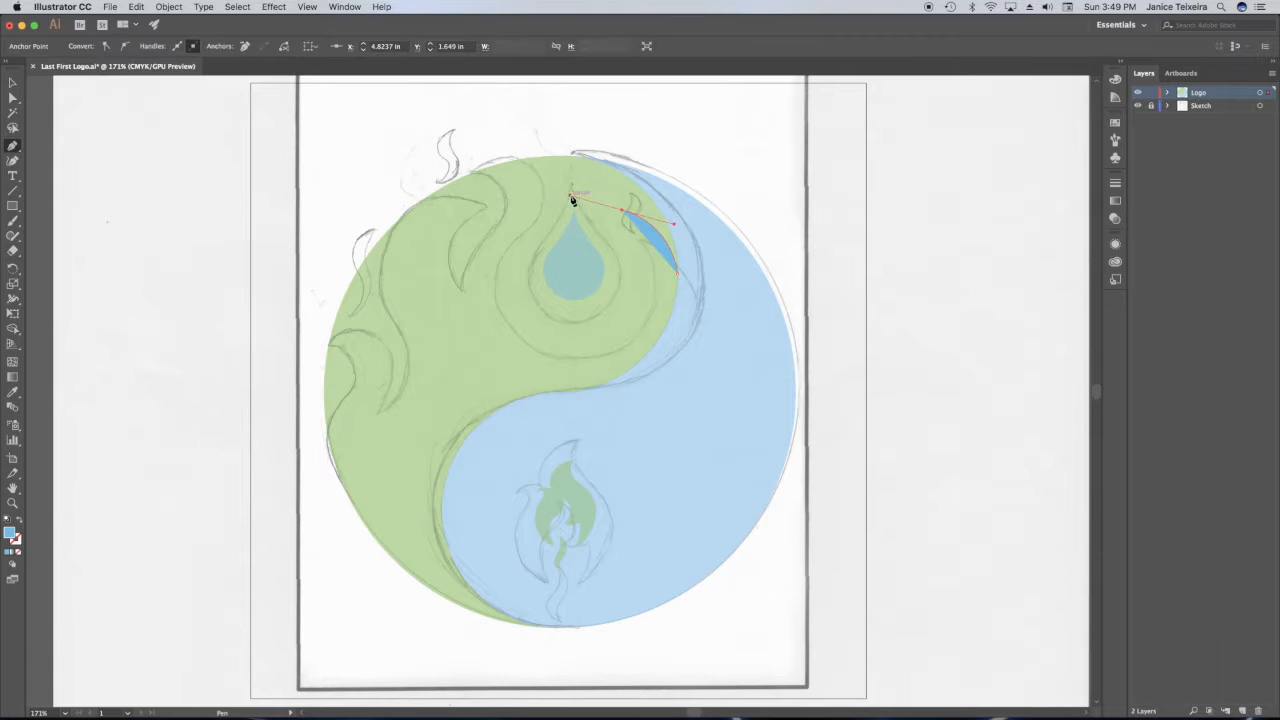
left_click_drag(510, 331, 441, 286)
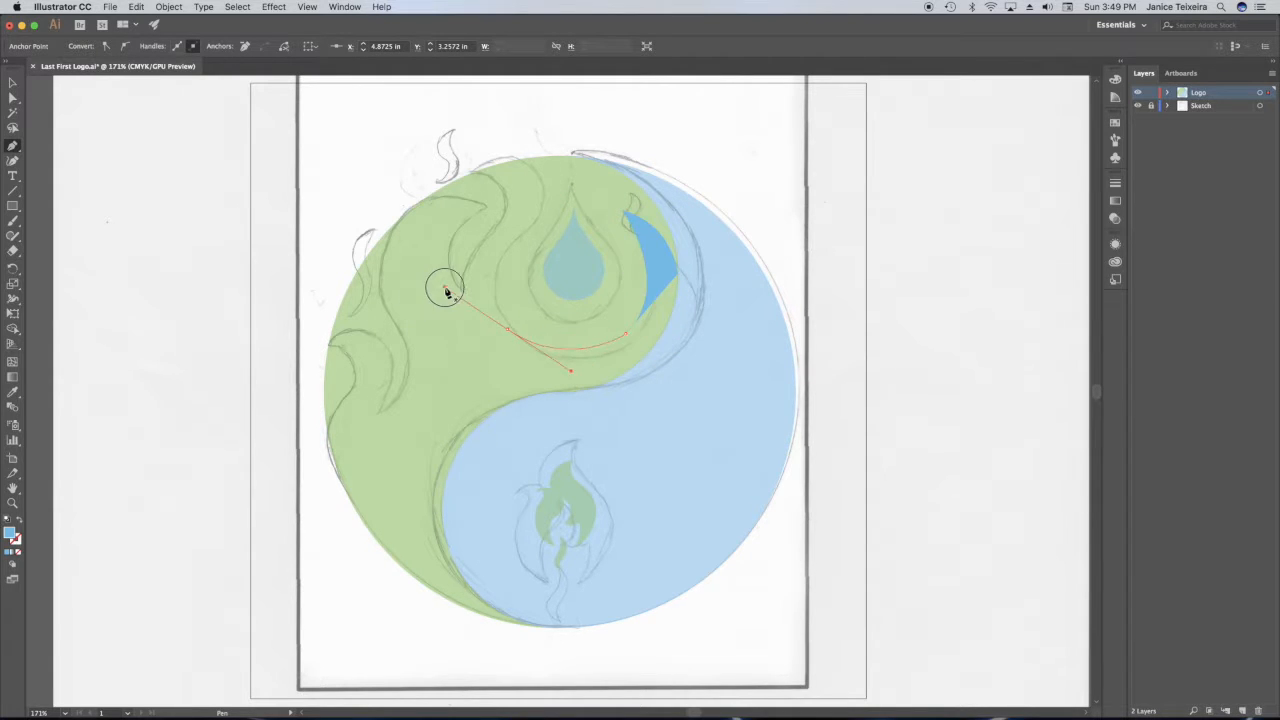
left_click_drag(528, 228, 605, 188)
left_click(530, 224)
Continue the Pen path around the top flame and through the gap to the middle flame's tip, following the sketch.
left_click_drag(529, 163, 482, 132)
left_click(529, 163)
left_click_drag(473, 172, 452, 203)
left_click_drag(460, 290, 482, 359)
key("super+z")
left_click(462, 311)
left_click_drag(486, 206, 581, 195)
Continue the path down the middle flame's outer edge and around the left flame to the green half's lower-left rim.
left_click_drag(407, 350, 456, 431)
left_click(408, 351)
left_click_drag(380, 411, 339, 428)
left_click(380, 411)
left_click_drag(360, 328, 294, 298)
left_click(360, 328)
left_click_drag(329, 346, 297, 451)
left_click(329, 346)
left_click(340, 403)
left_click_drag(358, 513, 416, 601)
left_click(358, 513)
Close the cutting shape with straight segments running outside the circle back to the starting anchor.
left_click(310, 470)
left_click(314, 362)
left_click(318, 285)
left_click(340, 200)
left_click(379, 136)
left_click(472, 110)
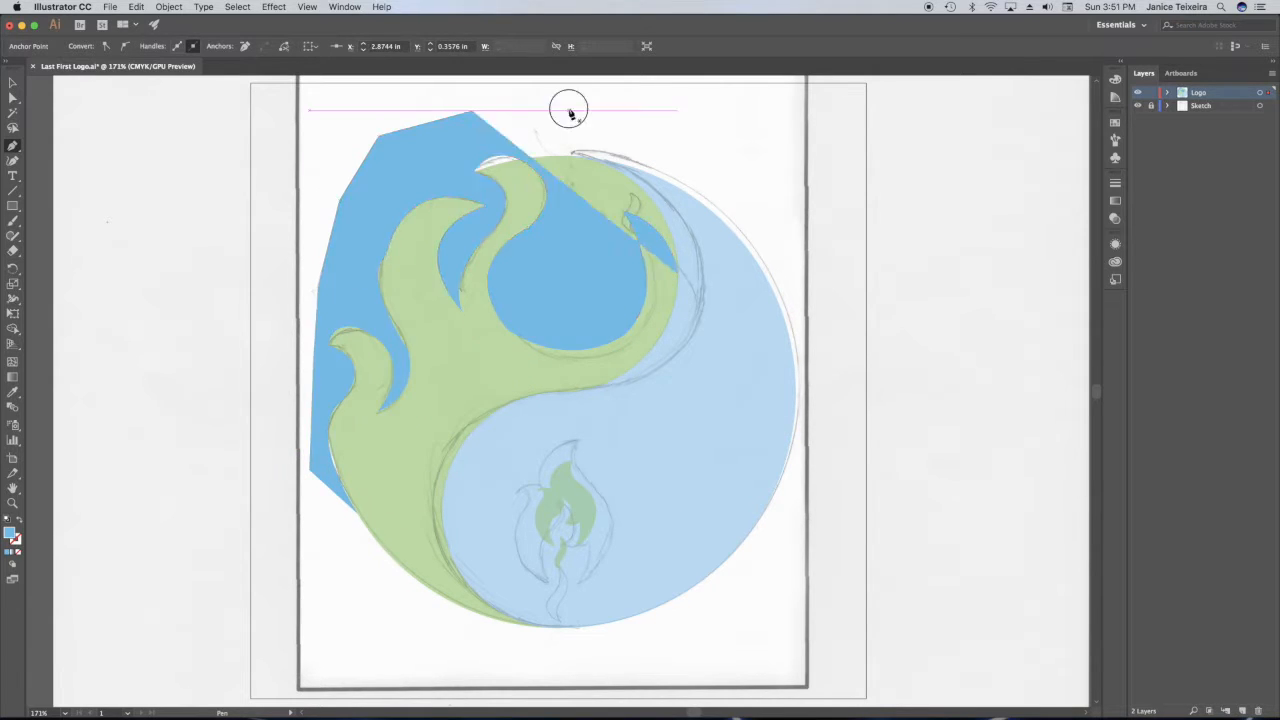
left_click(677, 273)
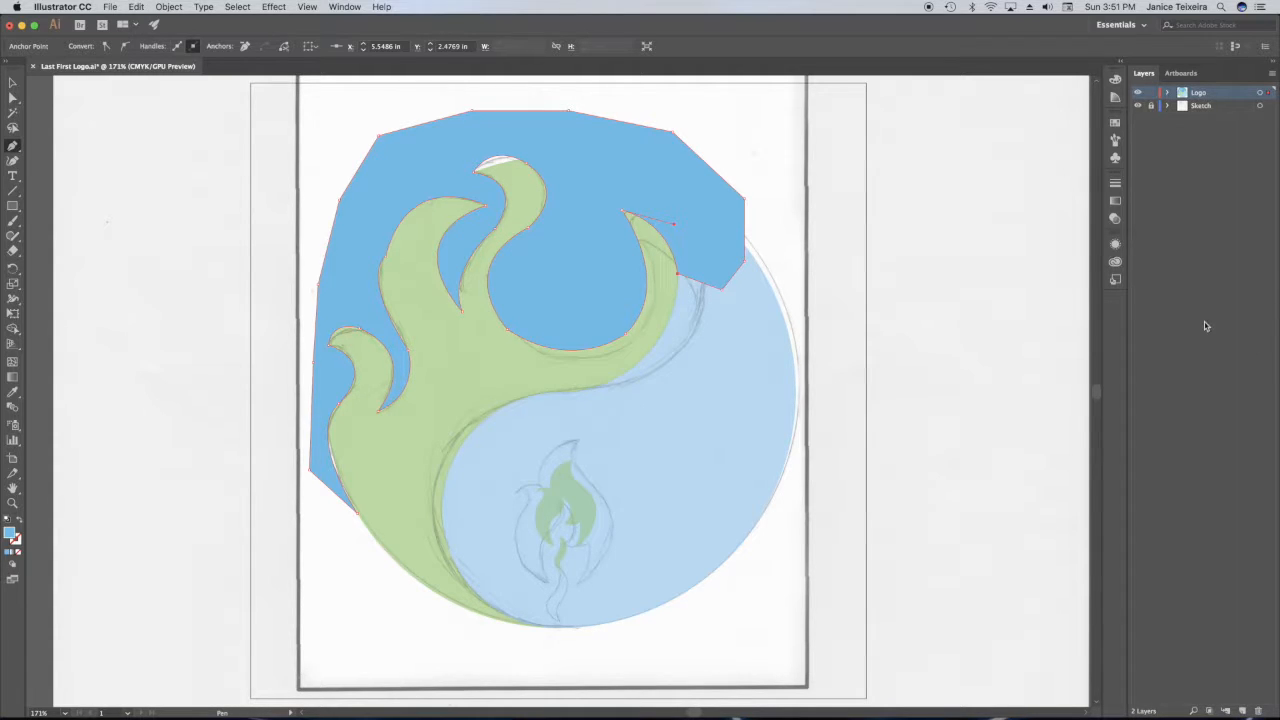
Unlock the green half's path and subtract the blue cutting shape from it with the Pathfinder Minus Front operation.
left_click(1167, 93)
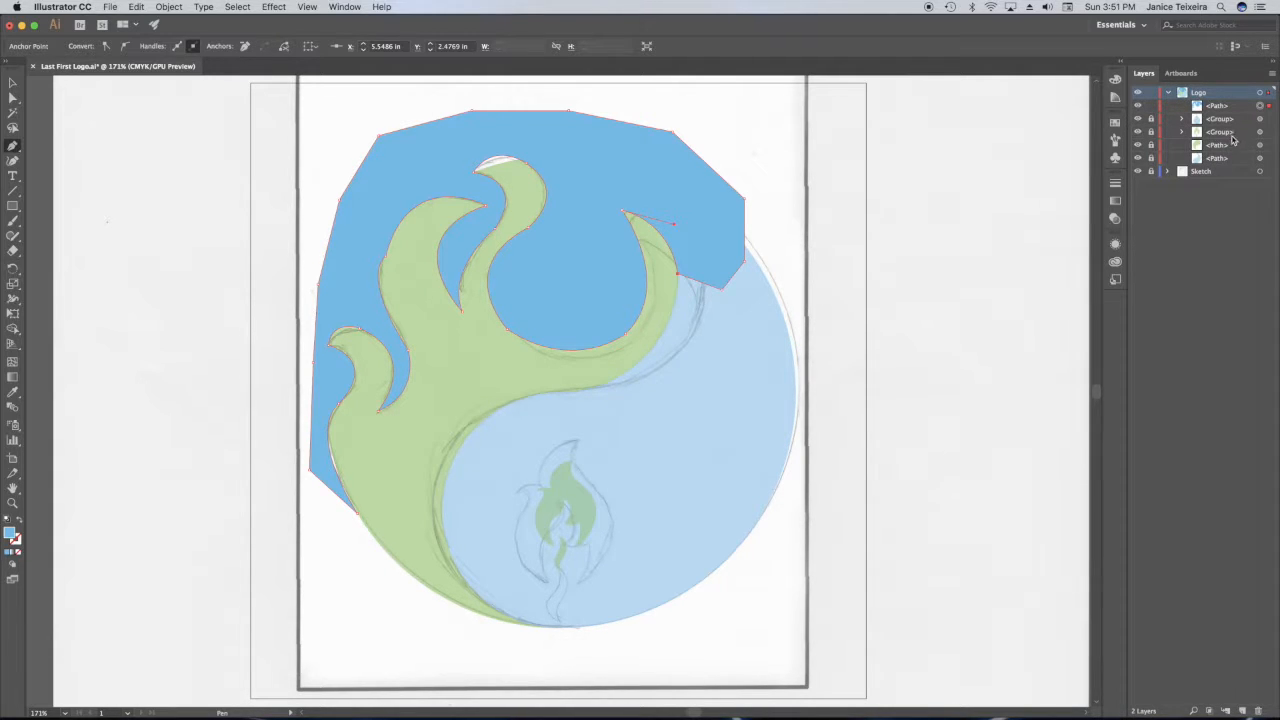
left_click(1151, 146)
left_click(11, 82)
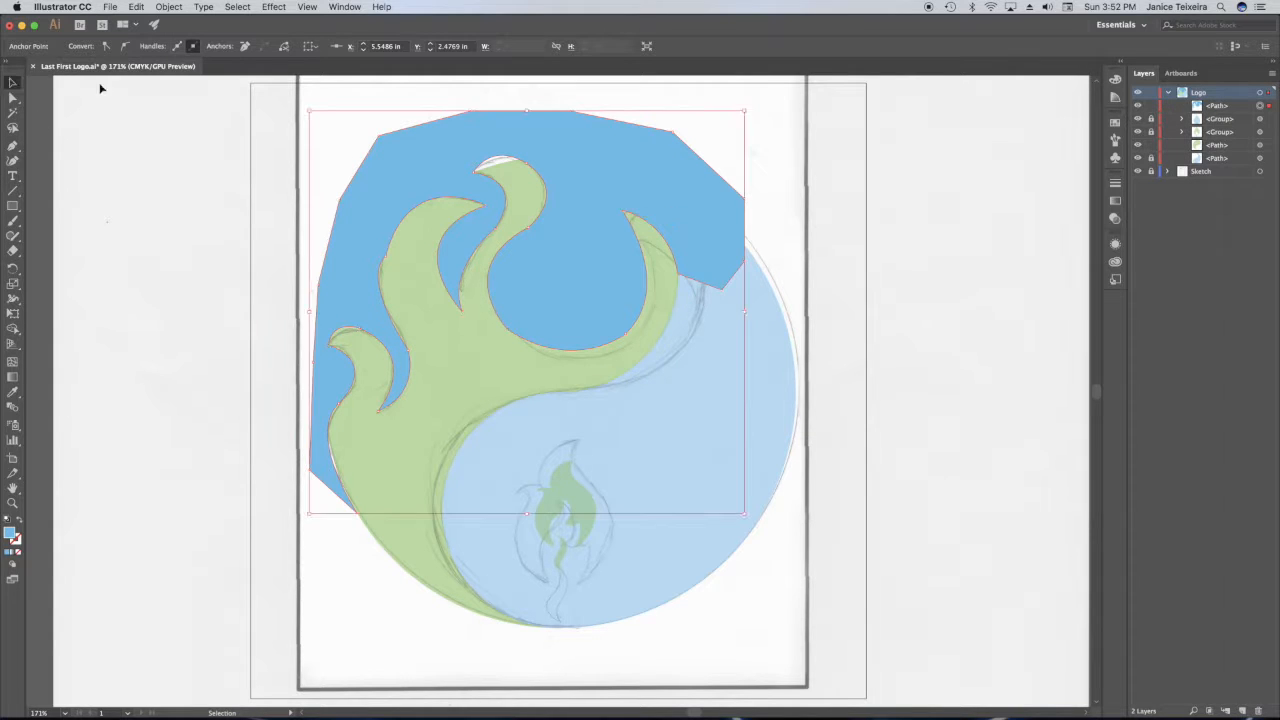
left_click(419, 160)
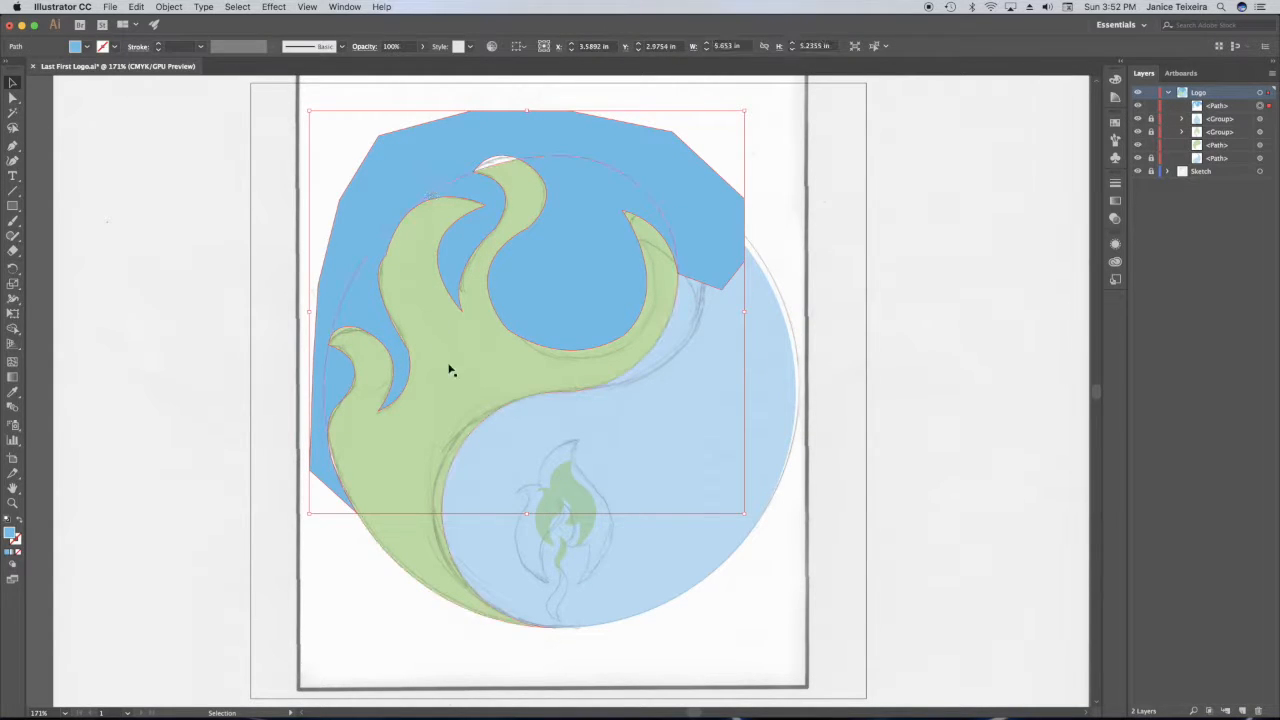
left_click(421, 549, "shift")
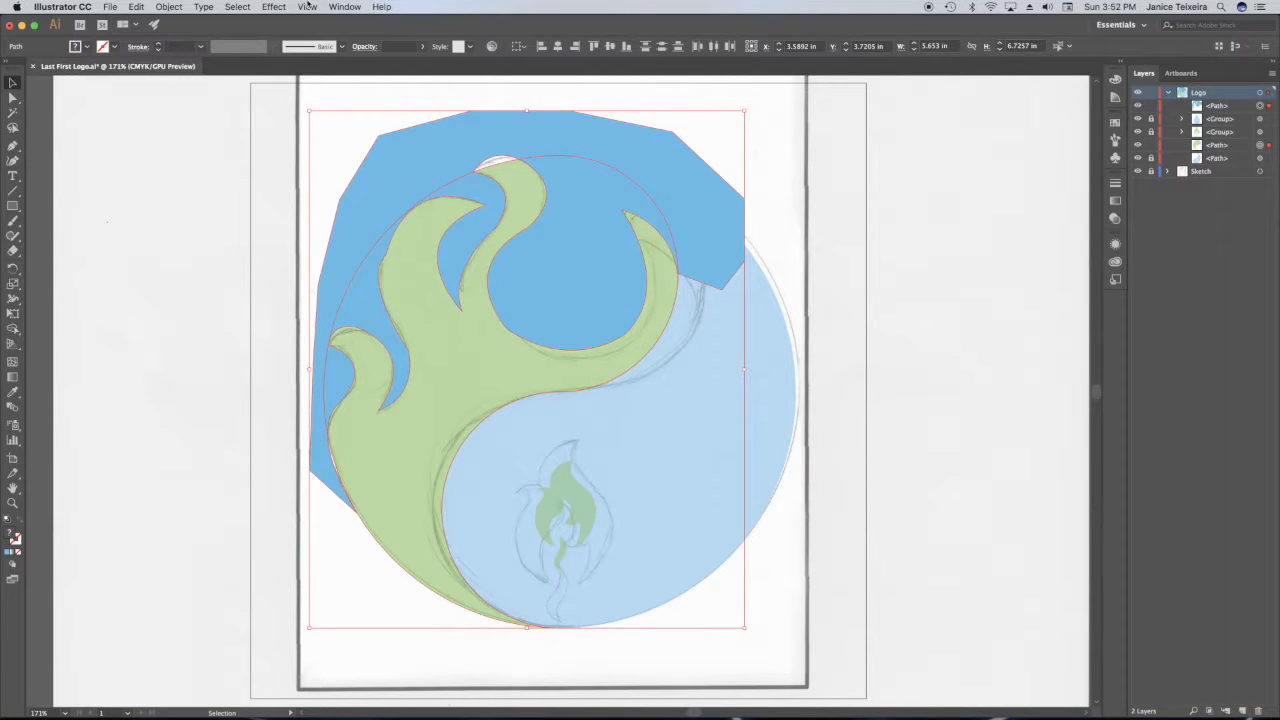
left_click(344, 7)
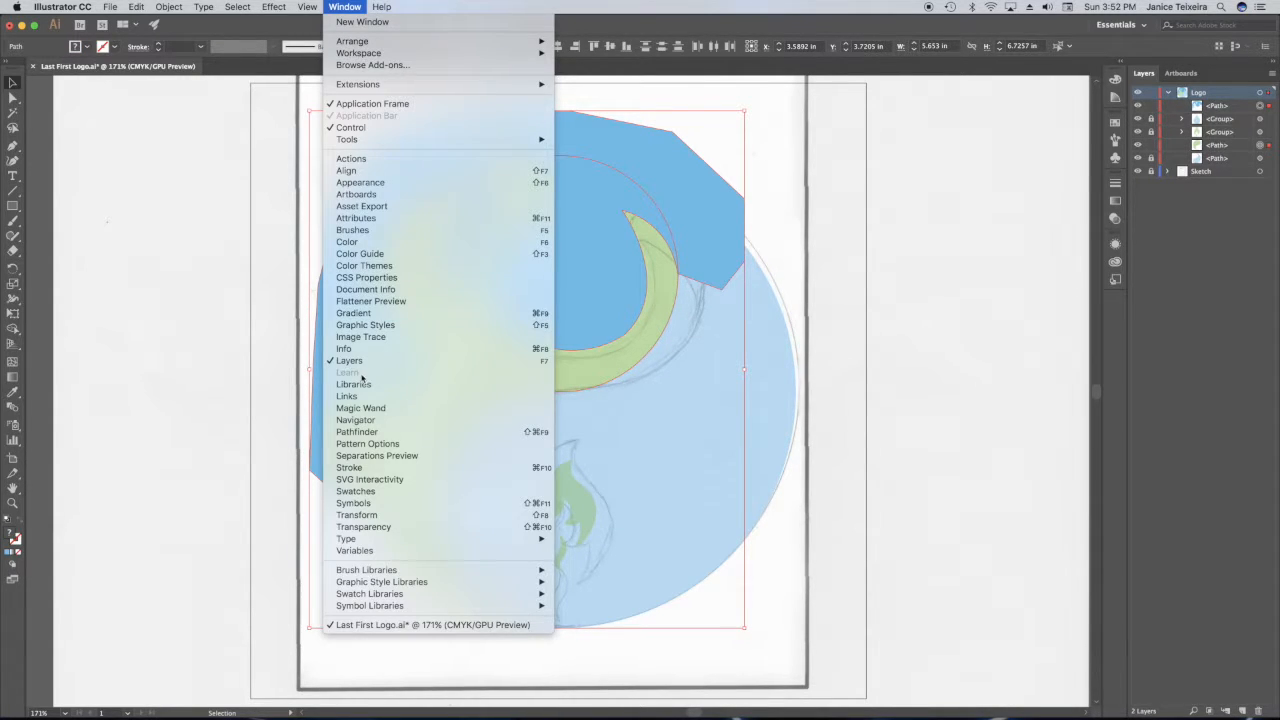
left_click(376, 434)
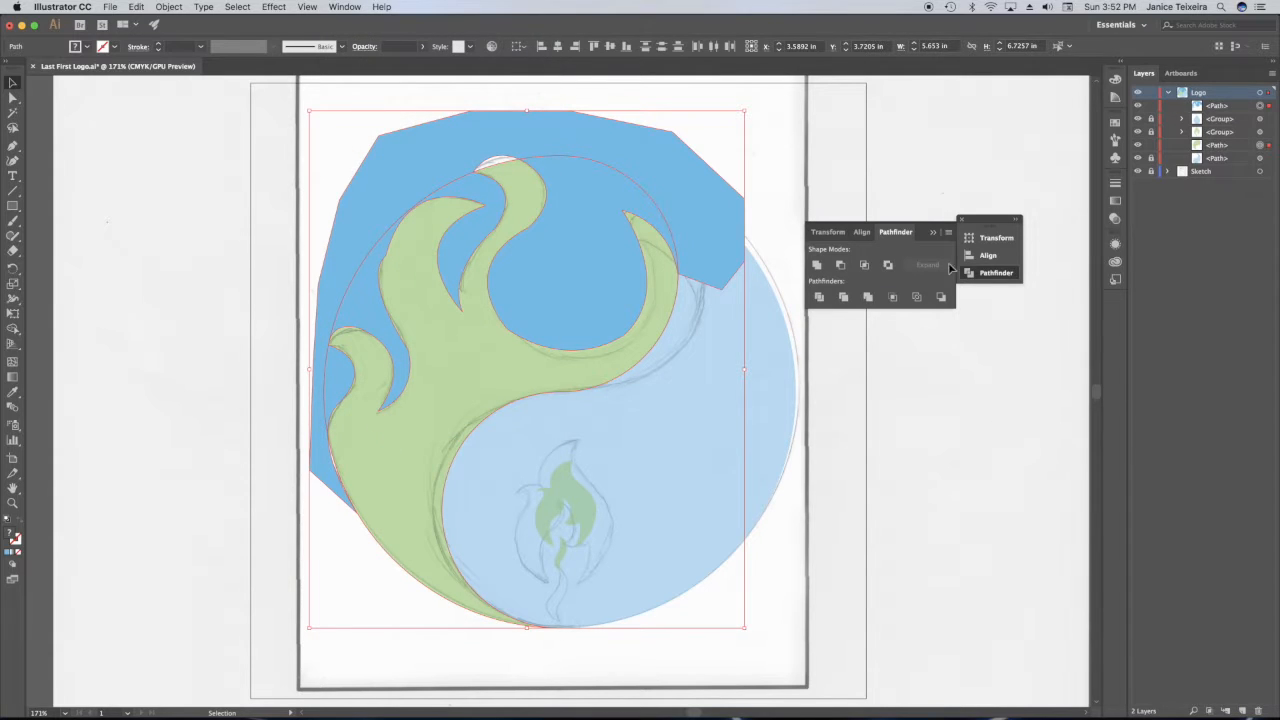
left_click(841, 266)
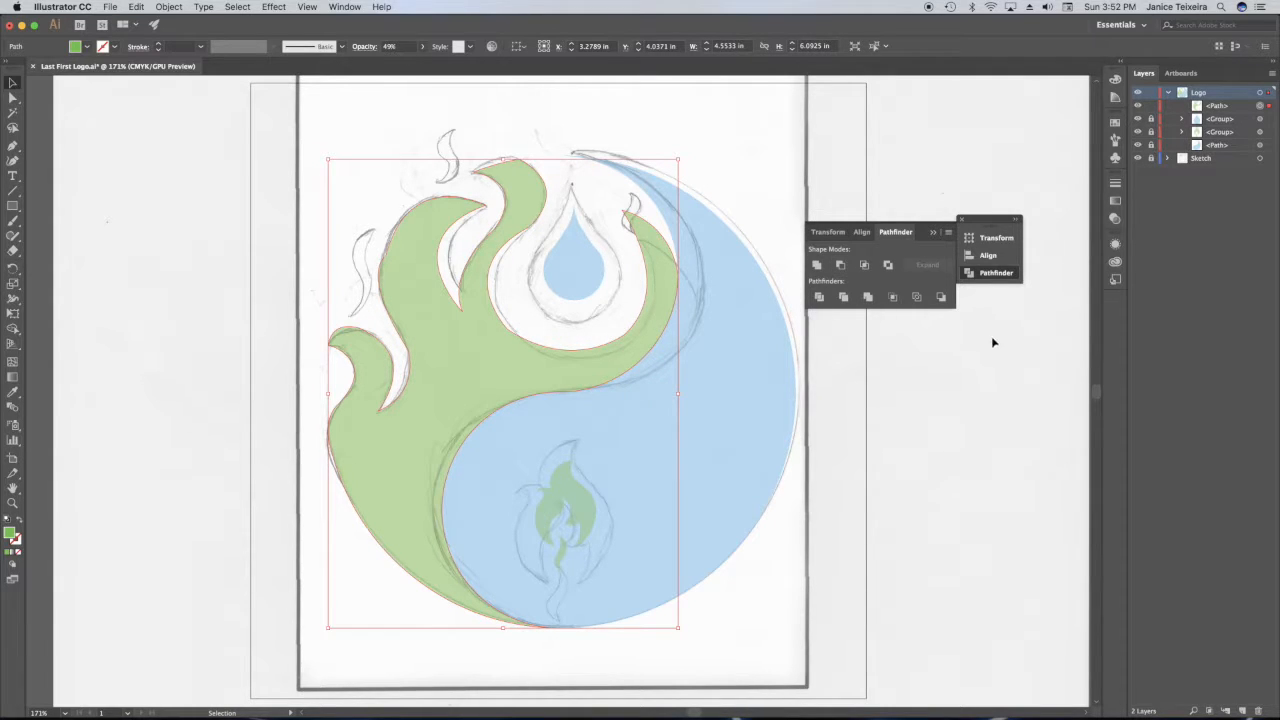
left_click(933, 233)
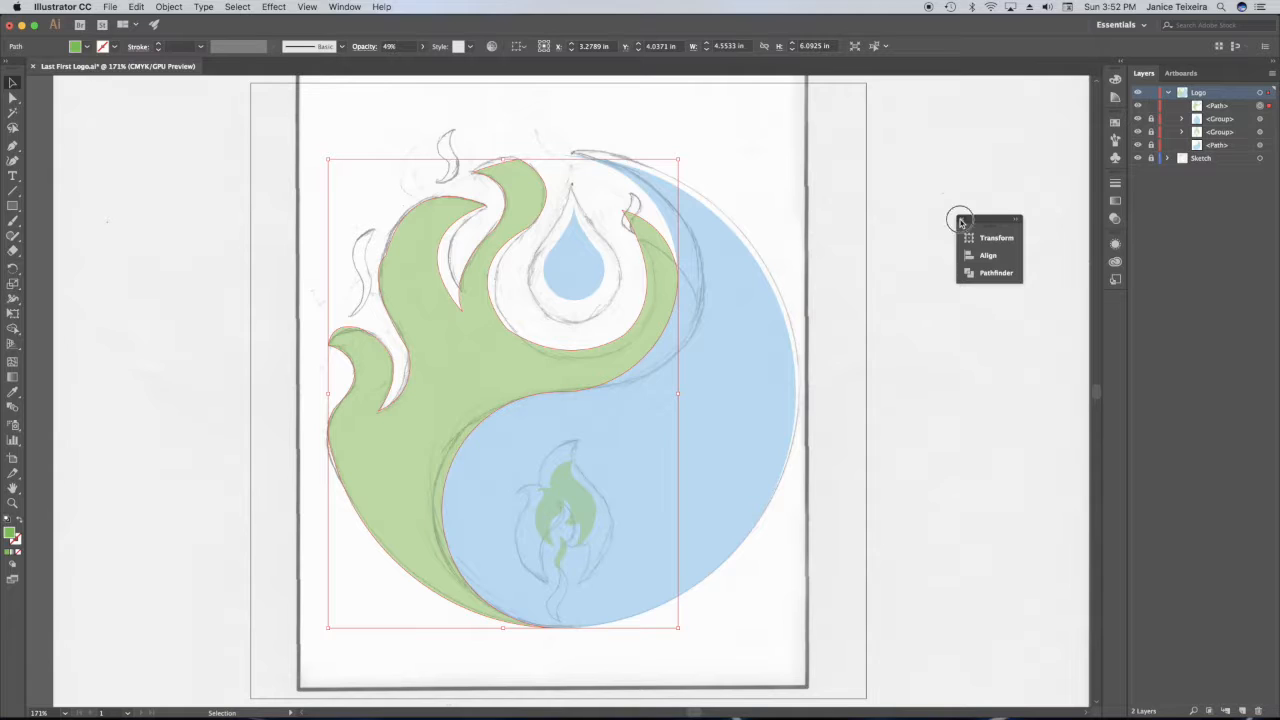
left_click(960, 219)
left_click(910, 223)
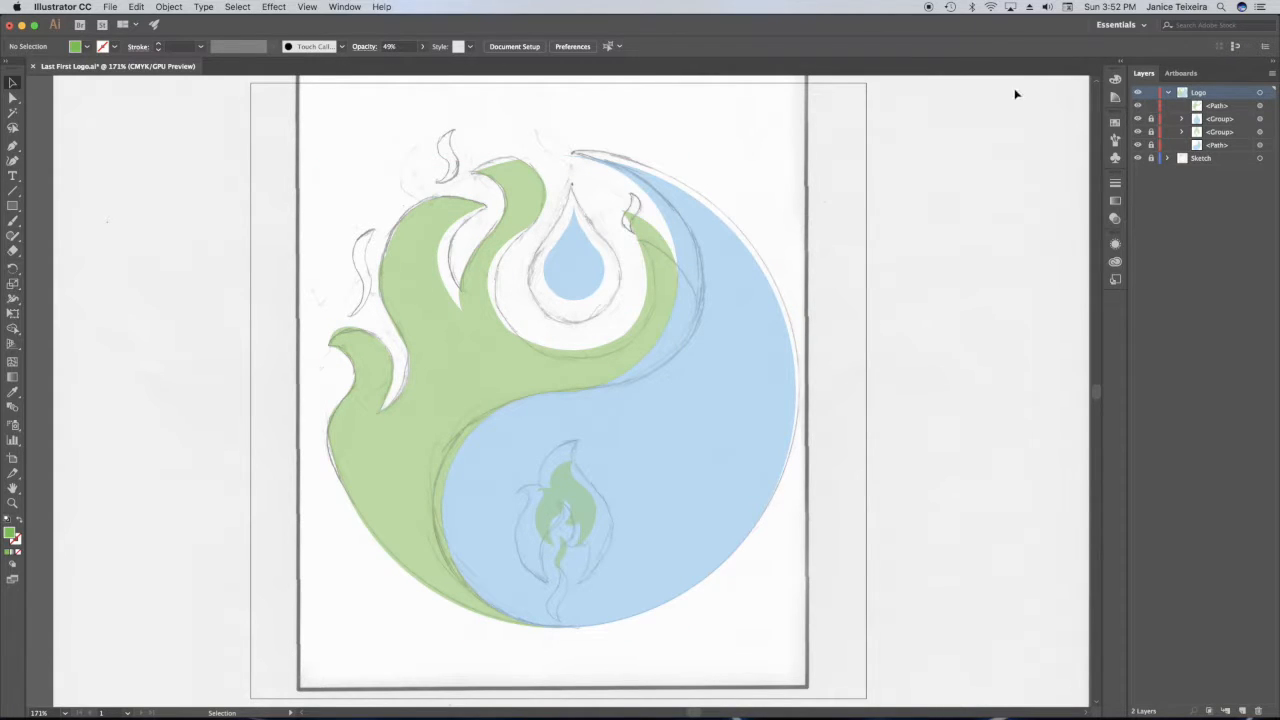
Hide the Sketch layer and select the green shape's outline at the top flame for direct anchor editing.
left_click(13, 503)
left_click(1138, 159)
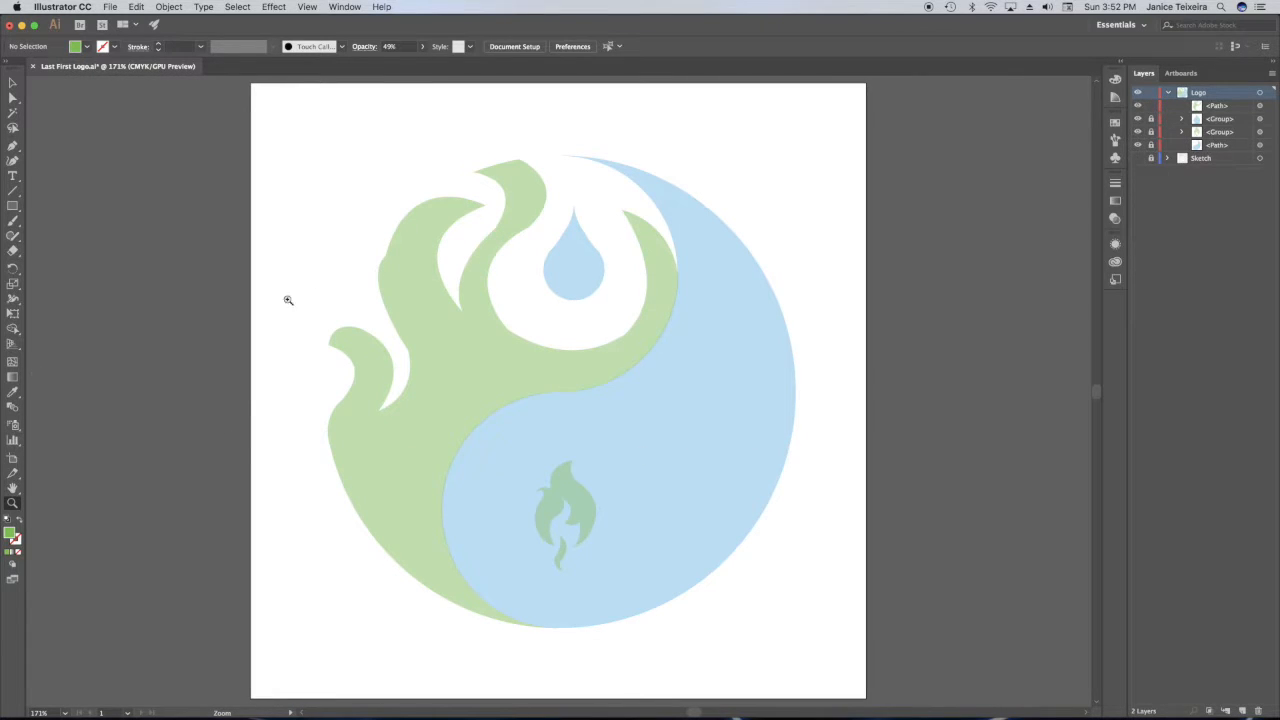
left_click(507, 161)
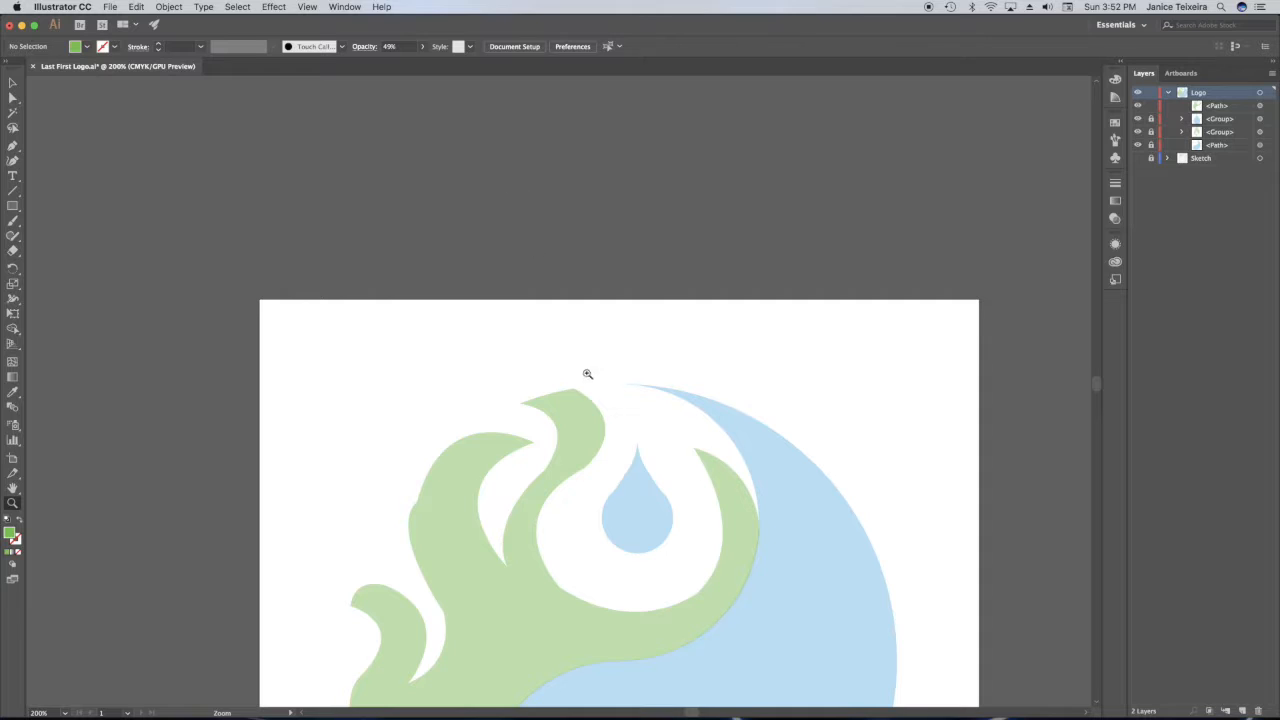
left_click(561, 414)
left_click(570, 390)
left_click(570, 390)
key("a")
left_click(527, 350)
left_click_drag(557, 323, 498, 316)
left_click_drag(446, 346, 443, 331)
key("super+z")
key("super+z")
Round off the top flame's flat crest by adjusting its anchor points and direction handles.
left_click_drag(586, 391, 593, 421)
left_click(587, 562)
left_click_drag(737, 443, 775, 434)
left_click(671, 366)
left_click(557, 323)
left_click(580, 336)
left_click(557, 323)
left_click_drag(574, 331, 580, 325)
left_click_drag(580, 336, 586, 328)
left_click(843, 419)
Smooth the bump in the middle flame's outer curve by repositioning its anchors and handles.
left_click_drag(1097, 381, 1097, 386)
left_click(88, 358)
left_click_drag(88, 358, 68, 351)
key("space")
left_click_drag(150, 488, 333, 460)
left_click_drag(173, 386, 221, 419)
left_click_drag(348, 660, 330, 640)
left_click(250, 328)
left_click_drag(250, 330, 253, 328)
left_click(274, 309)
left_click(251, 325)
Refine the remaining flame curves on the green shape's left side by adjusting their anchors and handles.
key("space")
left_click_drag(87, 423, 90, 578)
left_click_drag(337, 162, 338, 154)
left_click_drag(254, 478, 258, 456)
left_click(211, 423)
mouse_move(1097, 386)
left_mouse_down()
mouse_move(1101, 399)
mouse_move(1098, 387)
left_mouse_up()
left_click(631, 428)
left_click_drag(506, 454, 556, 429)
left_click_drag(700, 632, 718, 642)
left_click(783, 297)
key("super+minus")
key("super+minus")
key("super+minus")
key("super+minus")
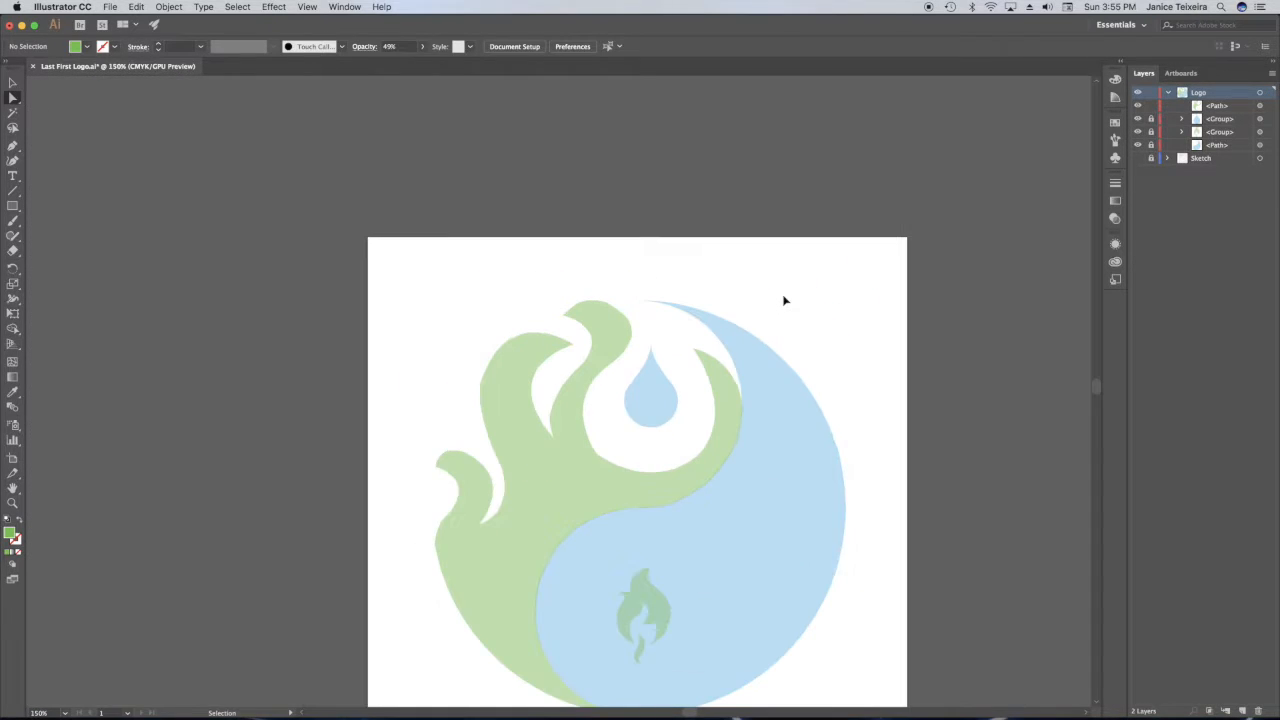
Refine the curve along the top flame's stem by moving its anchor and handle.
left_click(12, 504)
triple_click(582, 430)
triple_click(556, 396)
left_click(12, 98)
left_click(535, 411)
left_click_drag(535, 412, 556, 414)
key("super+minus")
left_click_drag(802, 572, 760, 546)
key("super+shift+a")
key("super+minus")
Smooth the left side of the hollow around the water drop by adjusting its anchors and handles.
key("z")
left_click(834, 403)
key("a")
left_click(509, 473)
left_click_drag(165, 602, 186, 654)
left_click_drag(697, 712, 696, 712)
key("super+shift+a")
left_click_drag(824, 292, 814, 371)
left_click(664, 478)
key("super+shift+a")
key("super+minus")
key("super+minus")
key("super+minus")
Reshape the bottom and right side of the hollow around the water drop into a smooth, round curve.
left_click(600, 423)
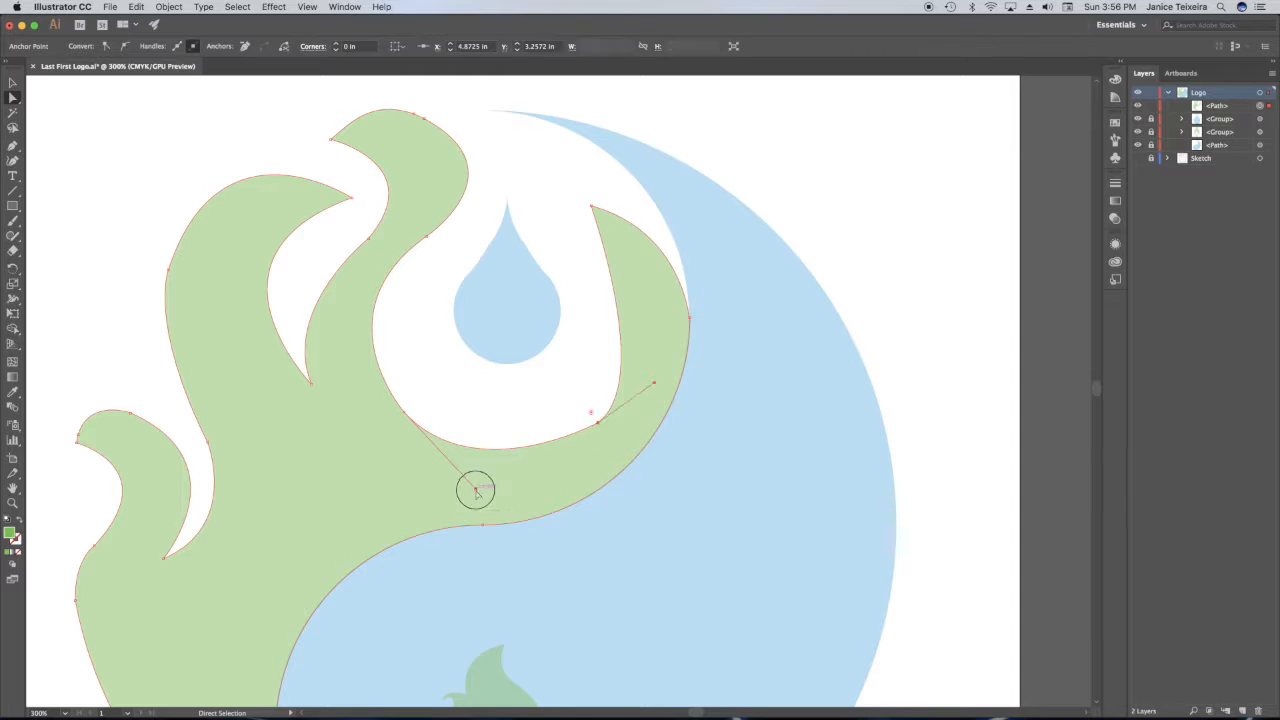
left_click_drag(480, 491, 500, 523)
mouse_move(600, 424)
left_mouse_down()
mouse_move(600, 437)
mouse_move(606, 424)
left_mouse_up()
left_click_drag(662, 382, 688, 374)
left_click_drag(606, 424, 600, 435)
left_click_drag(684, 381, 702, 352)
key("super+shift+a")
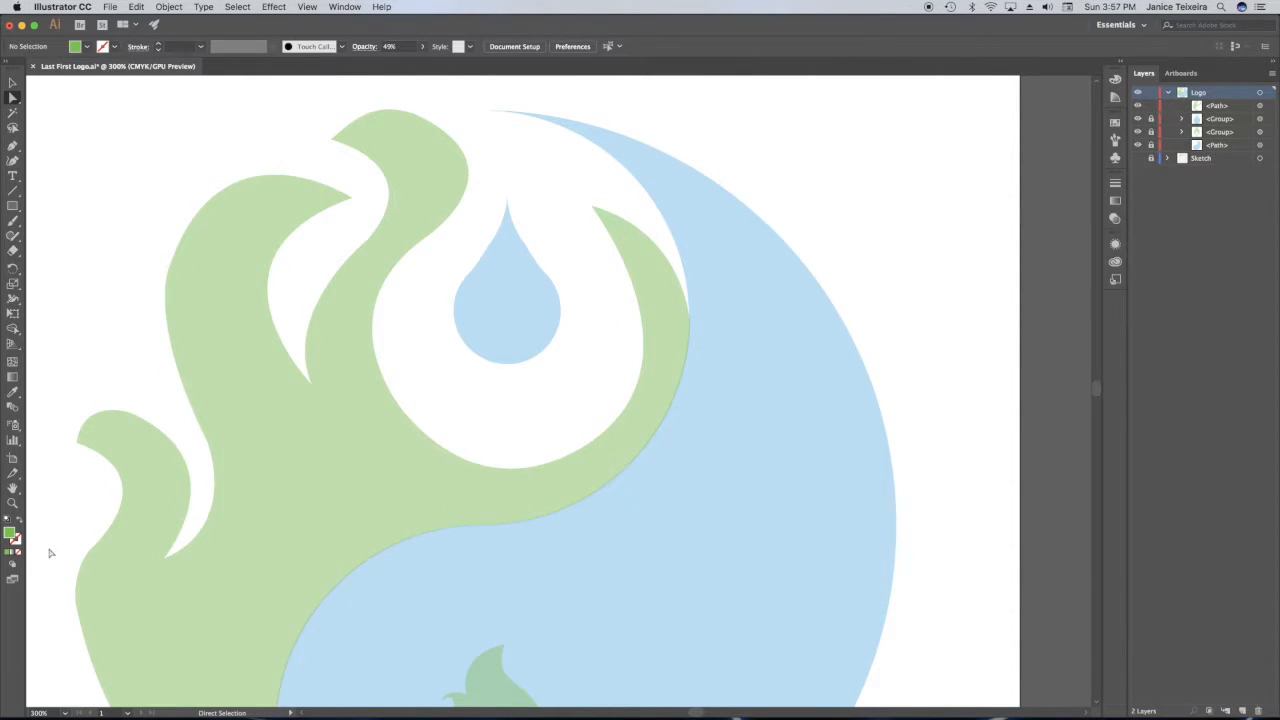
key("super+0")
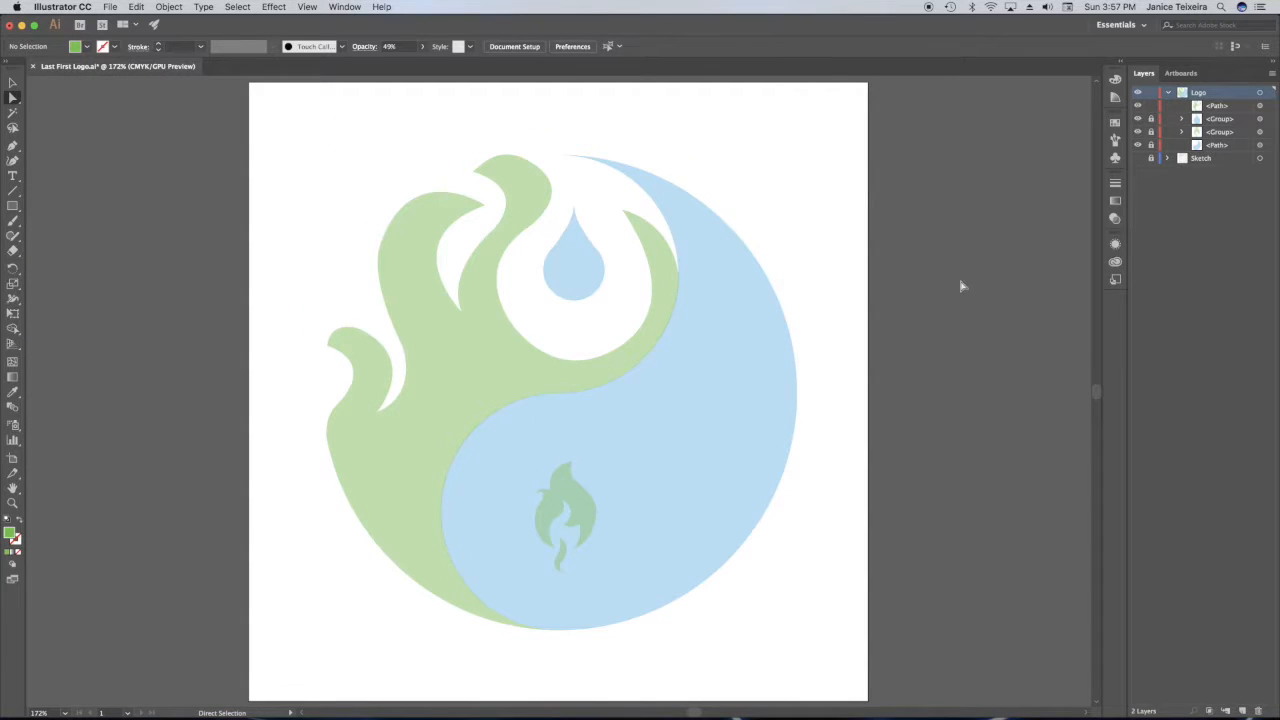
Show the Sketch layer and trace the outer edge of the small detached flame at the far left with the Pen tool.
left_click(1138, 158)
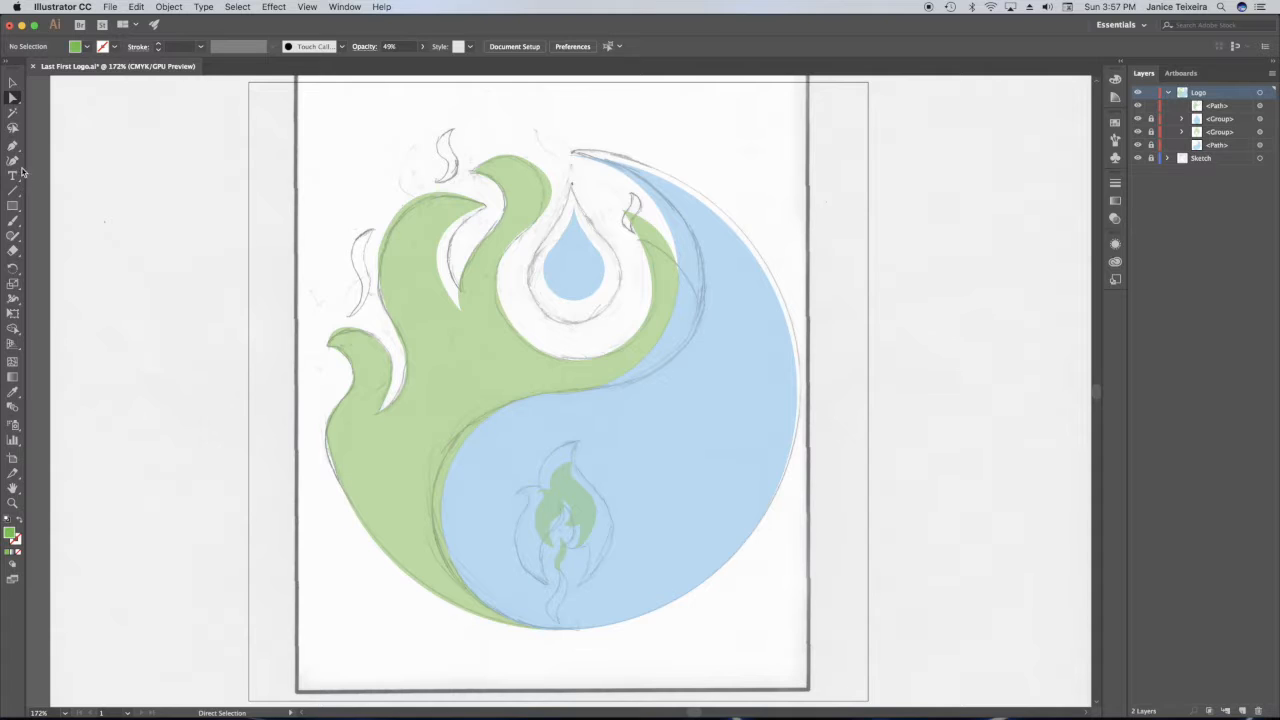
key("z")
left_click(370, 263)
triple_click(370, 263)
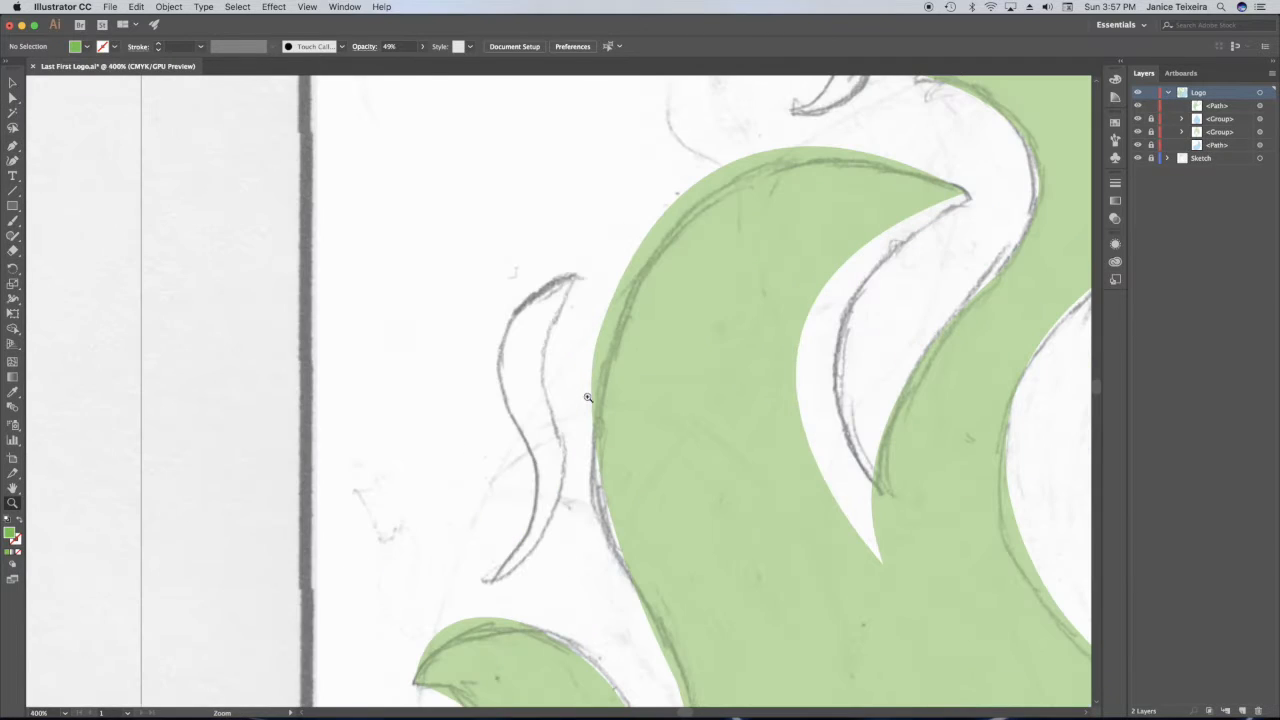
key("p")
left_click(573, 276)
left_click_drag(528, 446, 611, 582)
left_click(528, 447)
left_click_drag(491, 580, 411, 643)
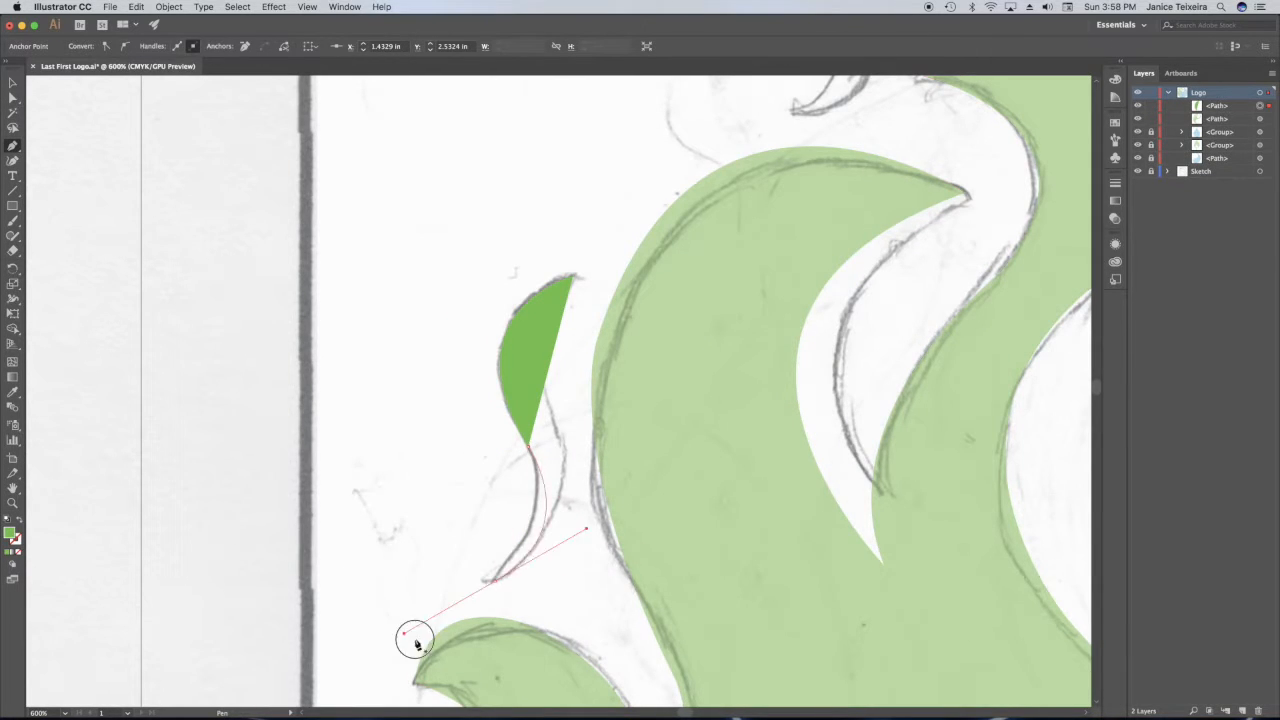
left_click(491, 580)
Lower the small flame's opacity to 64% and close its path along the inner sketched edge.
left_click(1115, 218)
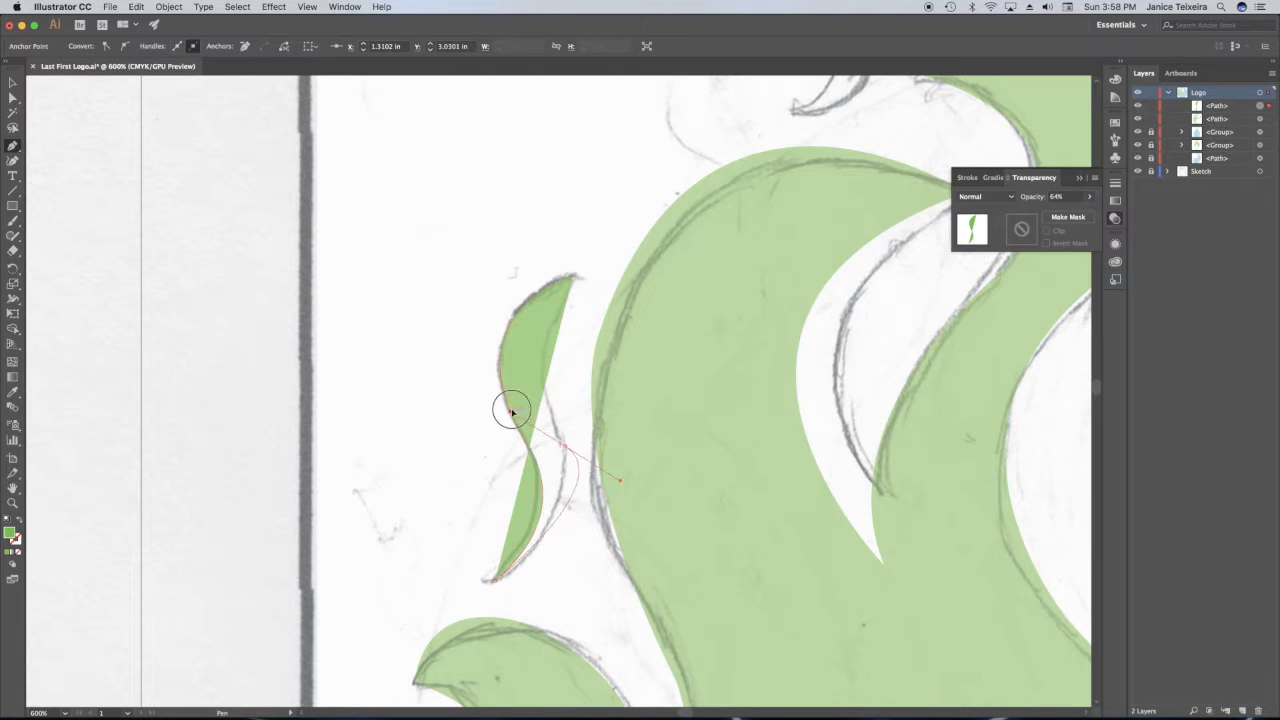
left_click(566, 447)
left_click_drag(573, 276, 627, 191)
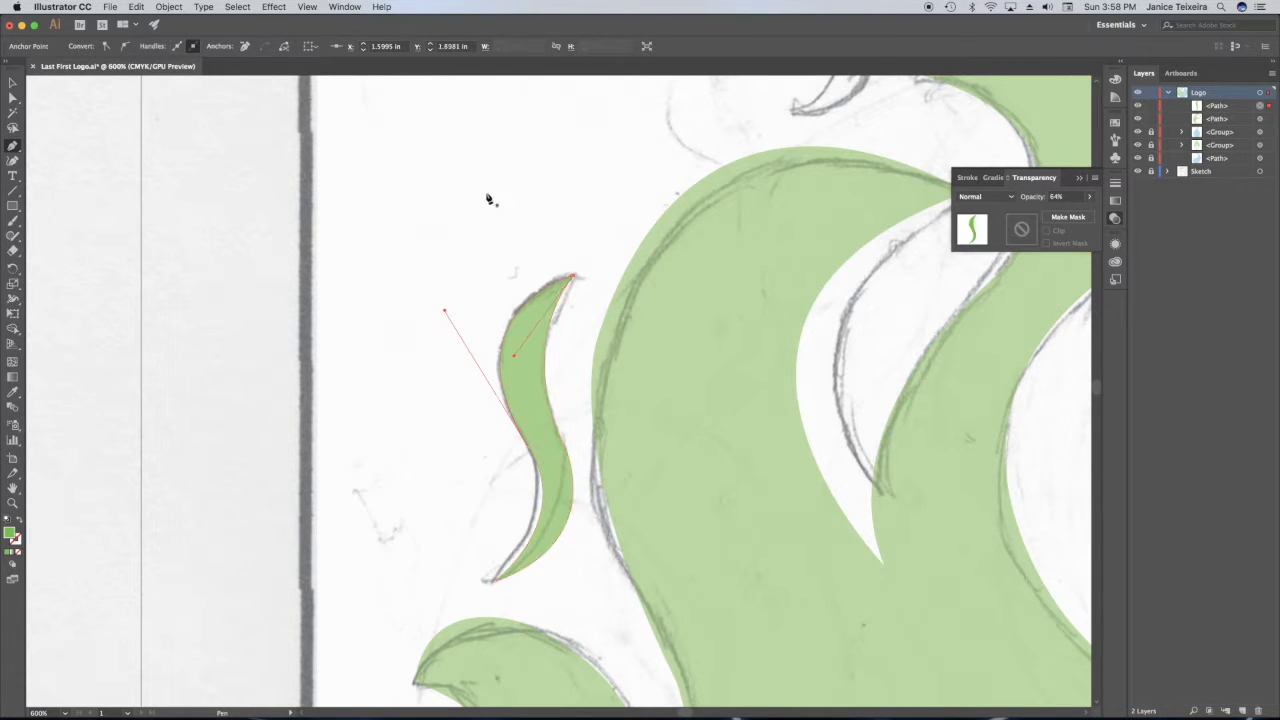
left_click(486, 192)
Select the finished small flame and restore its opacity to 100%.
key("v")
left_click(540, 329)
left_click(1090, 197)
left_click_drag(1070, 212, 1088, 212)
key("space")
left_click_drag(764, 131, 356, 485)
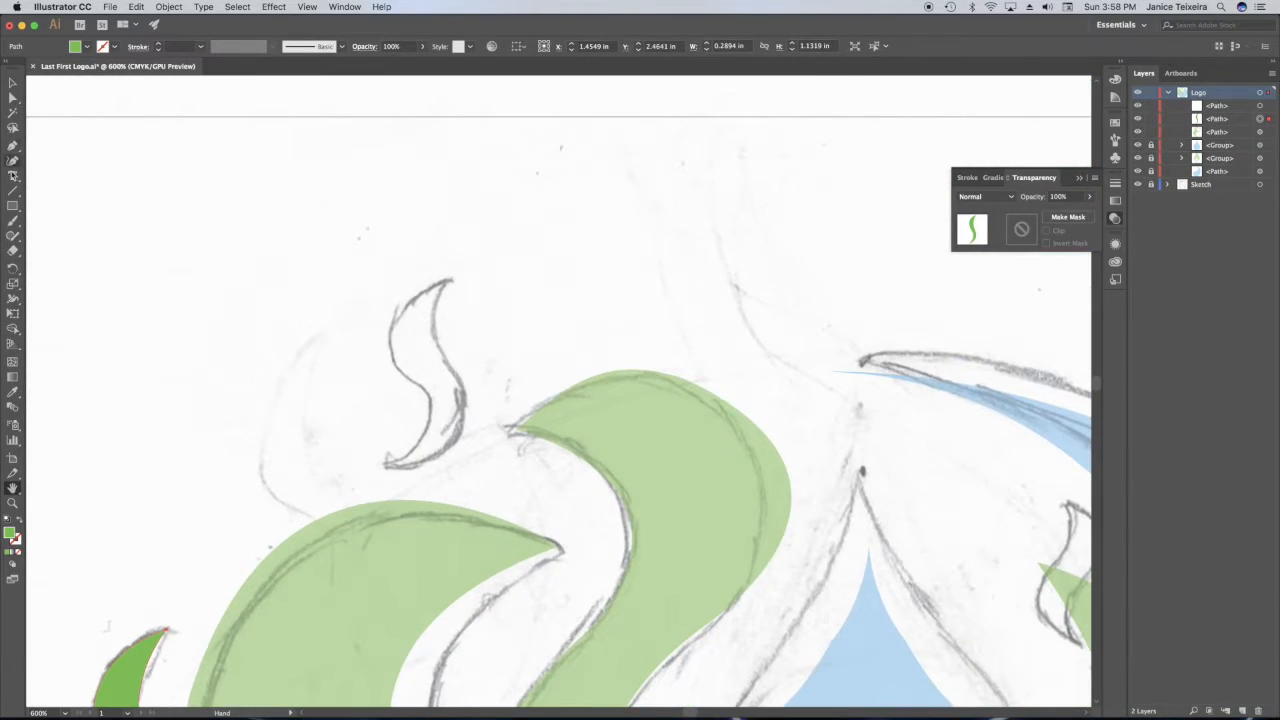
Trace the detached S-shaped flame sketched above the green half with the Pen tool, closing its path at 56% opacity.
key("p")
left_click(448, 280)
left_click_drag(423, 387, 512, 441)
left_click(423, 387)
left_click_drag(390, 465, 313, 515)
left_click(1090, 197)
left_click_drag(1088, 212, 1066, 216)
left_click(390, 465)
left_click_drag(461, 381, 491, 226)
key("super+z")
left_click_drag(448, 280, 487, 235)
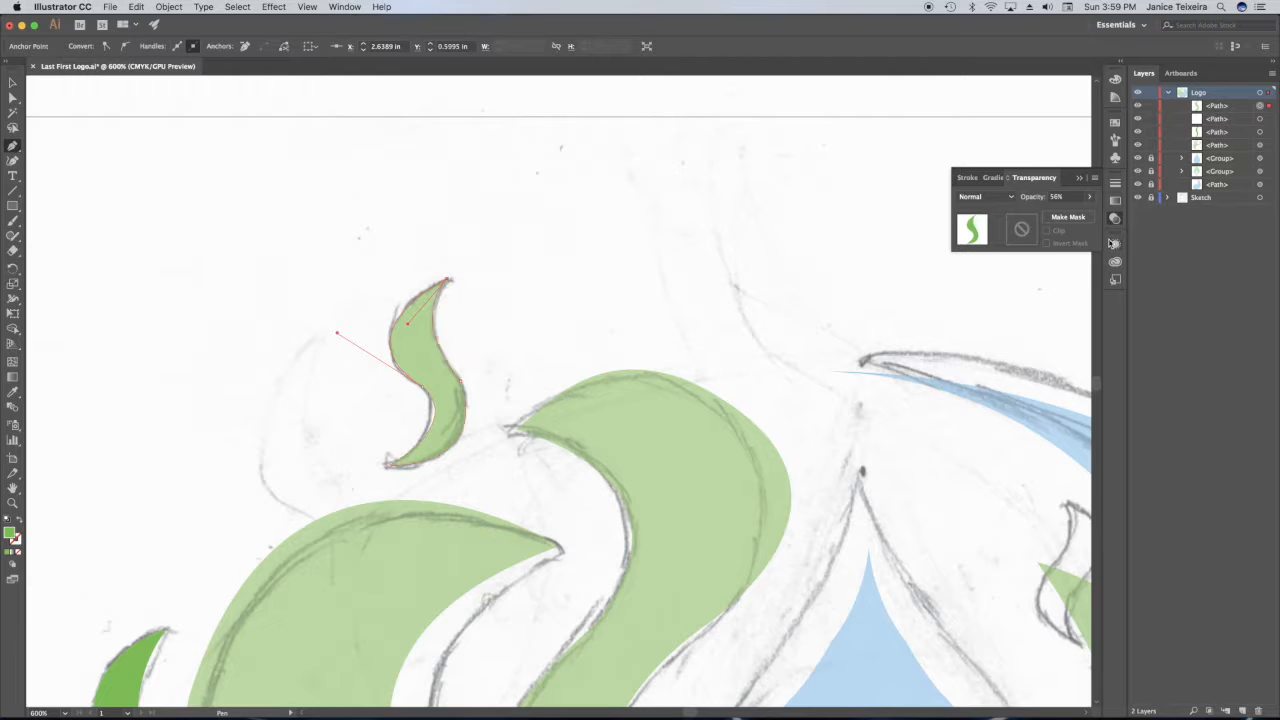
Restore the new flame's opacity to 100% and refine the curve handles along its inner edge.
left_click(1090, 197)
left_click_drag(1066, 213, 1090, 212)
left_click(12, 98)
left_click_drag(407, 326, 427, 351)
left_click(461, 382)
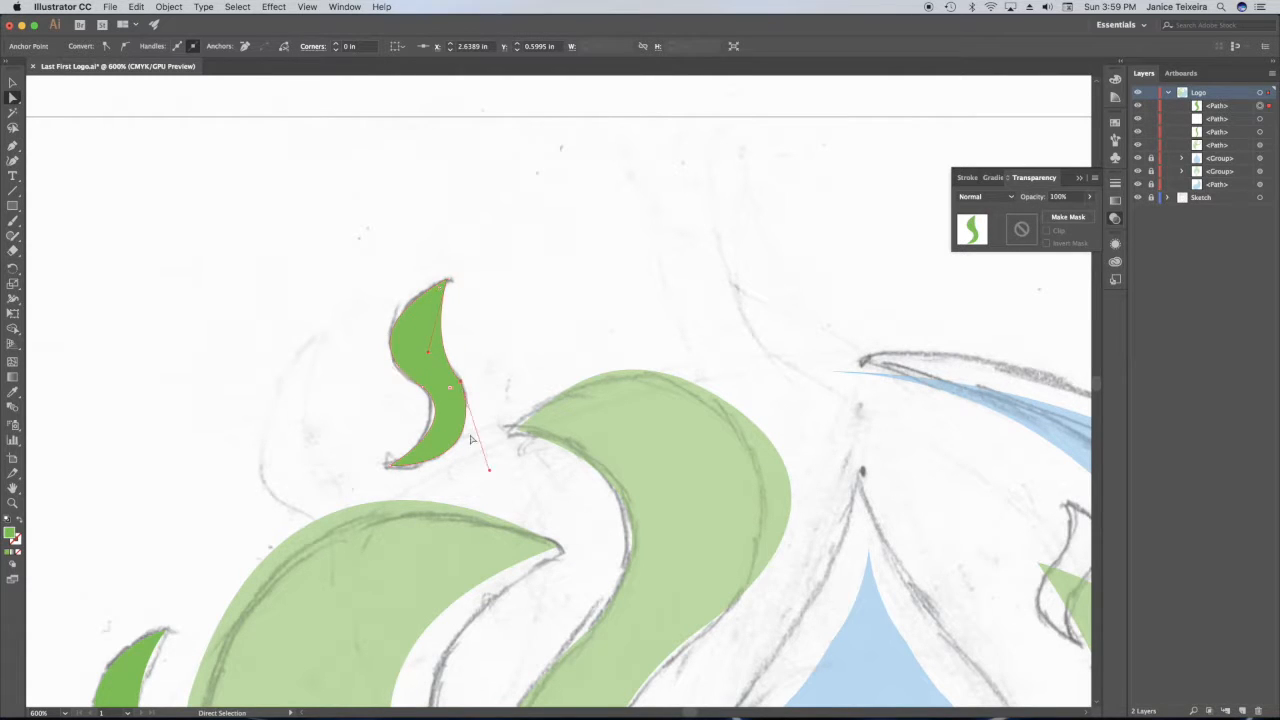
left_click_drag(489, 470, 508, 452)
left_click(550, 380)
Trace the outer edge of the small flame sketched between the water drop and the blue tip with the Pen tool.
key("h")
left_click_drag(1040, 425, 368, 235)
key("p")
left_click(392, 314)
left_click_drag(379, 371, 340, 393)
left_click(379, 371)
left_click_drag(399, 448, 469, 478)
key("super+z")
left_click(395, 444)
Lower this small flame's opacity and close its path along the remaining sketched edge.
left_click(1090, 197)
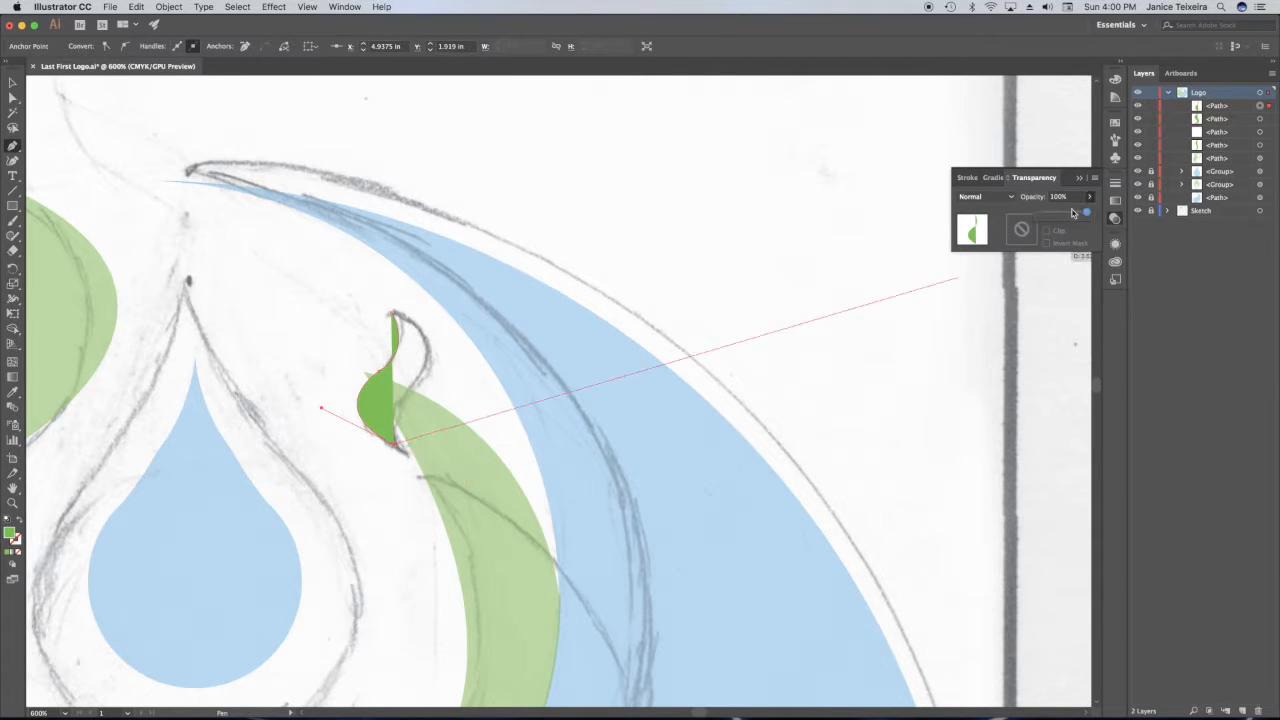
left_click_drag(1090, 212, 1060, 212)
left_click_drag(416, 379, 455, 346)
left_click(416, 379)
left_click_drag(391, 313, 328, 295)
Restore the flame's opacity to 100% and reposition it above the tip of the green arc.
left_click(1090, 197)
left_click_drag(1060, 212, 1092, 212)
key("v")
left_click_drag(406, 346, 372, 251)
left_click_drag(358, 284, 268, 274)
left_click(265, 272)
Unlock the logo's groups and base path and place a scaled-down copy of the water drop, about 0.19 by 0.30 in, above the original.
left_click_drag(1151, 171, 1151, 197)
left_click(200, 560)
key("super+c")
left_click(534, 171)
key("super+minus")
key("super+minus")
key("super+minus")
key("super+minus")
key("super+v")
left_click_drag(586, 351, 567, 371)
left_click_drag(560, 395, 468, 362)
Select the water drops and the green and blue halves and raise their opacity to 100%.
left_click(468, 362)
left_click(469, 438, "shift")
left_click(477, 528, "shift")
left_click(491, 583, "shift")
left_click(475, 655, "shift")
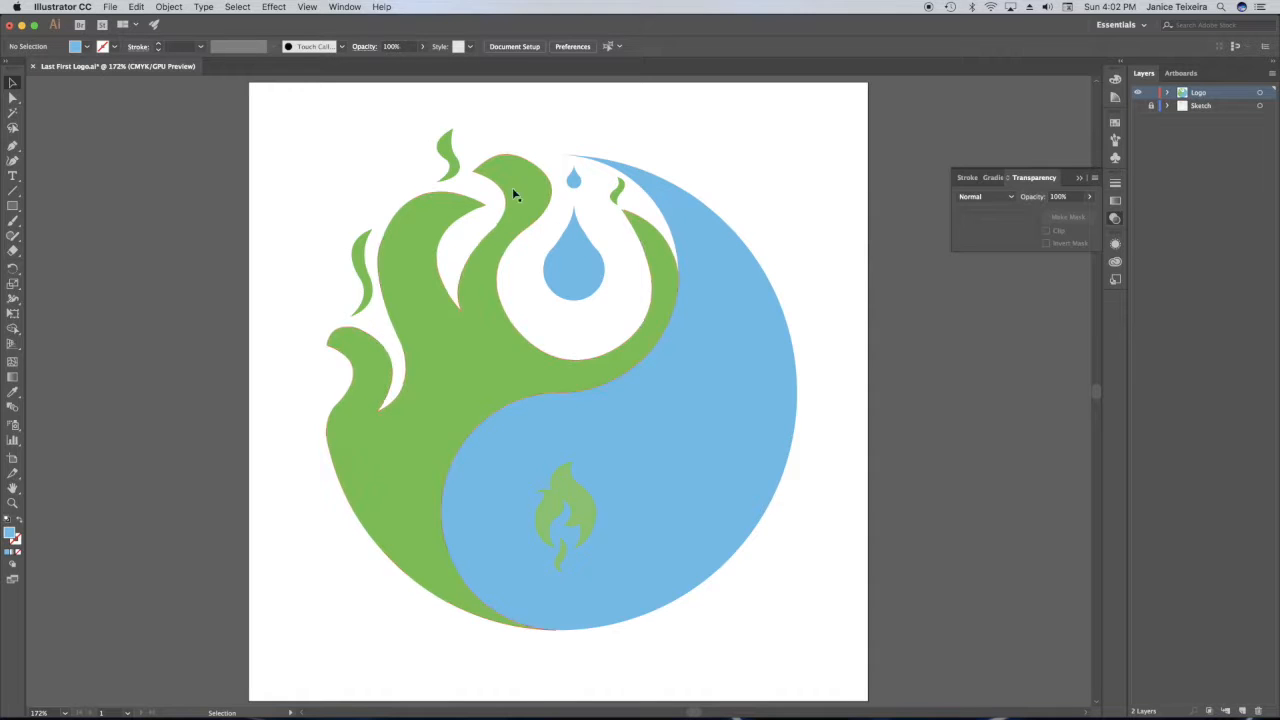
Select both water drops and the blue half together and fill them with a radial gradient.
left_click(572, 177)
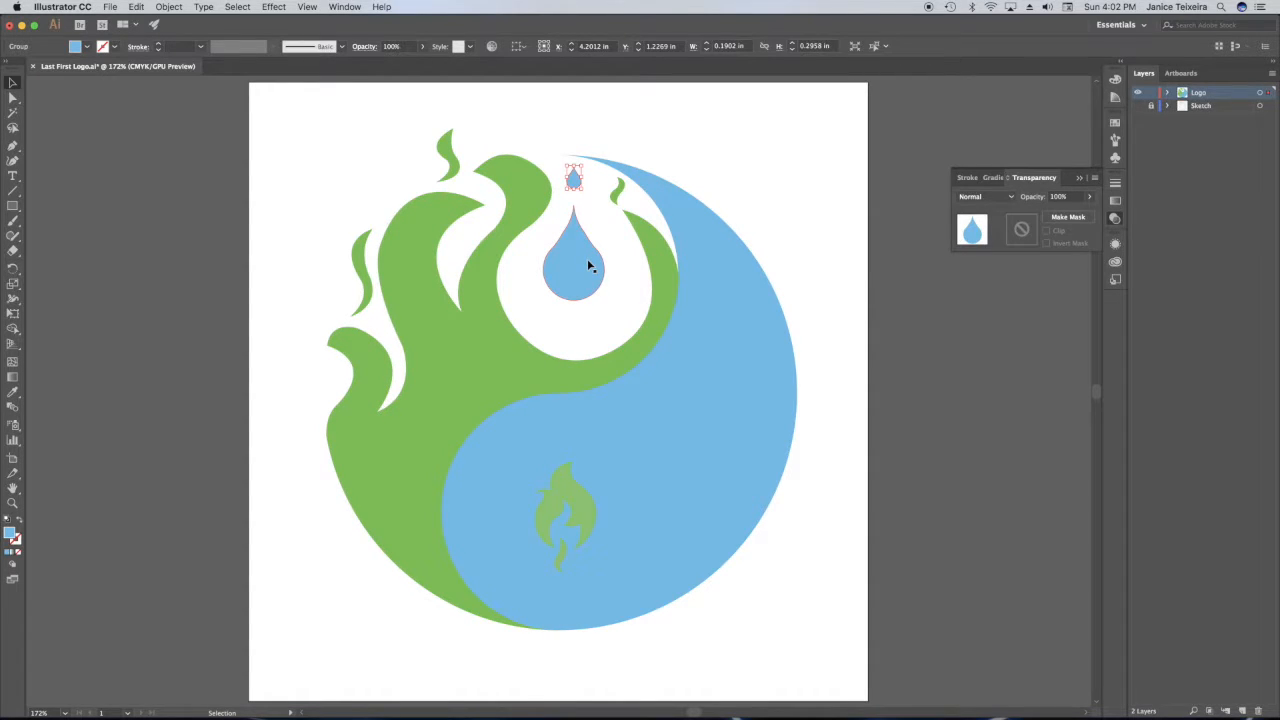
left_click(587, 262, "shift")
left_click(742, 368, "shift")
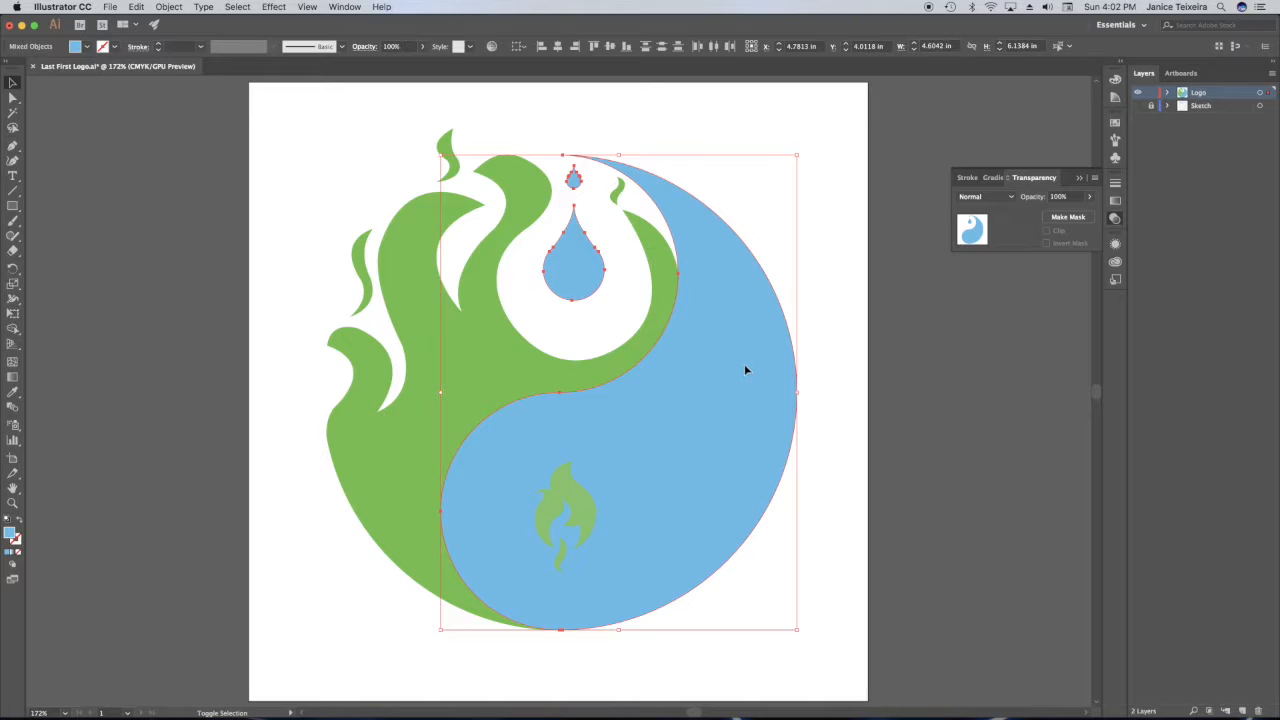
left_click_drag(757, 360, 761, 353)
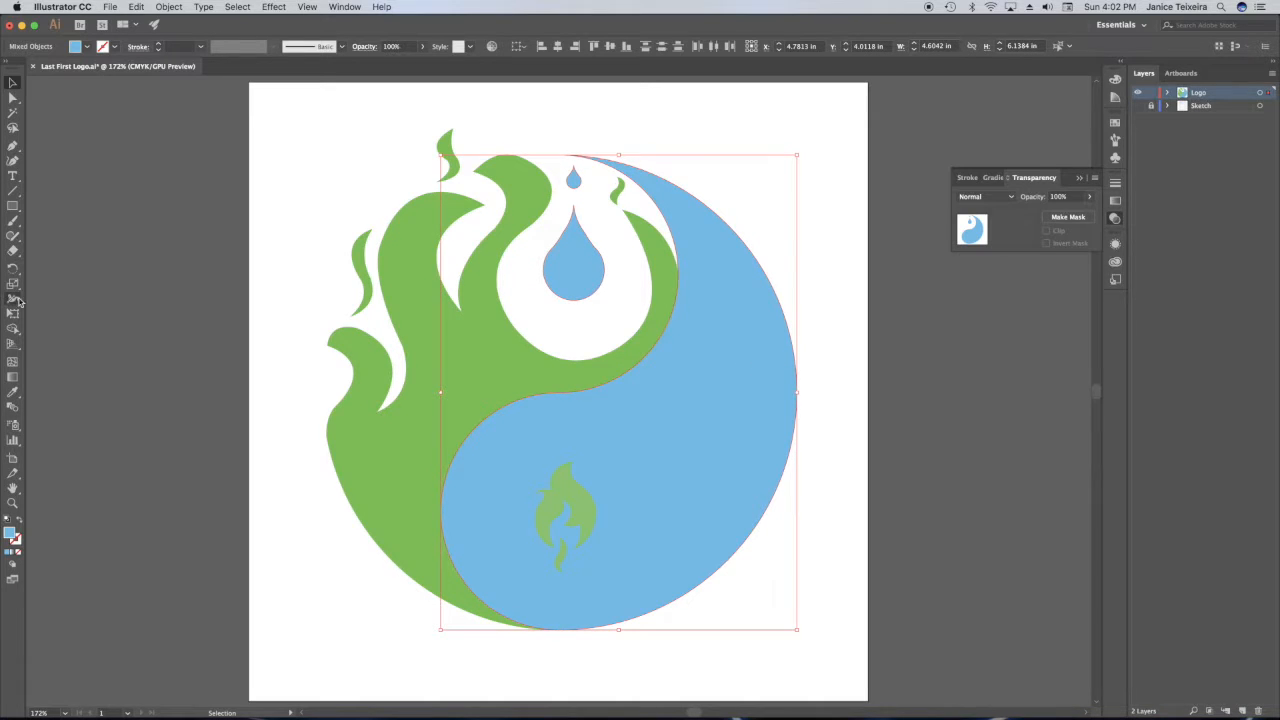
left_click(13, 556)
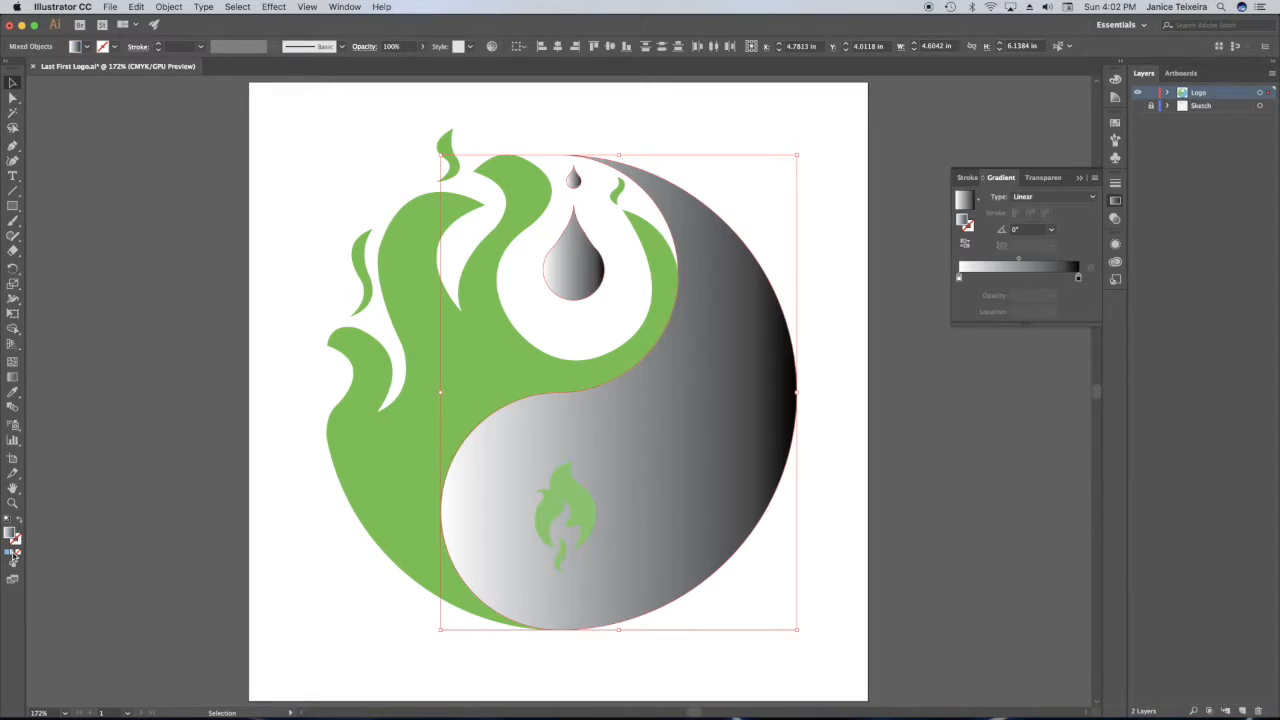
left_click(1057, 197)
left_click(1040, 211)
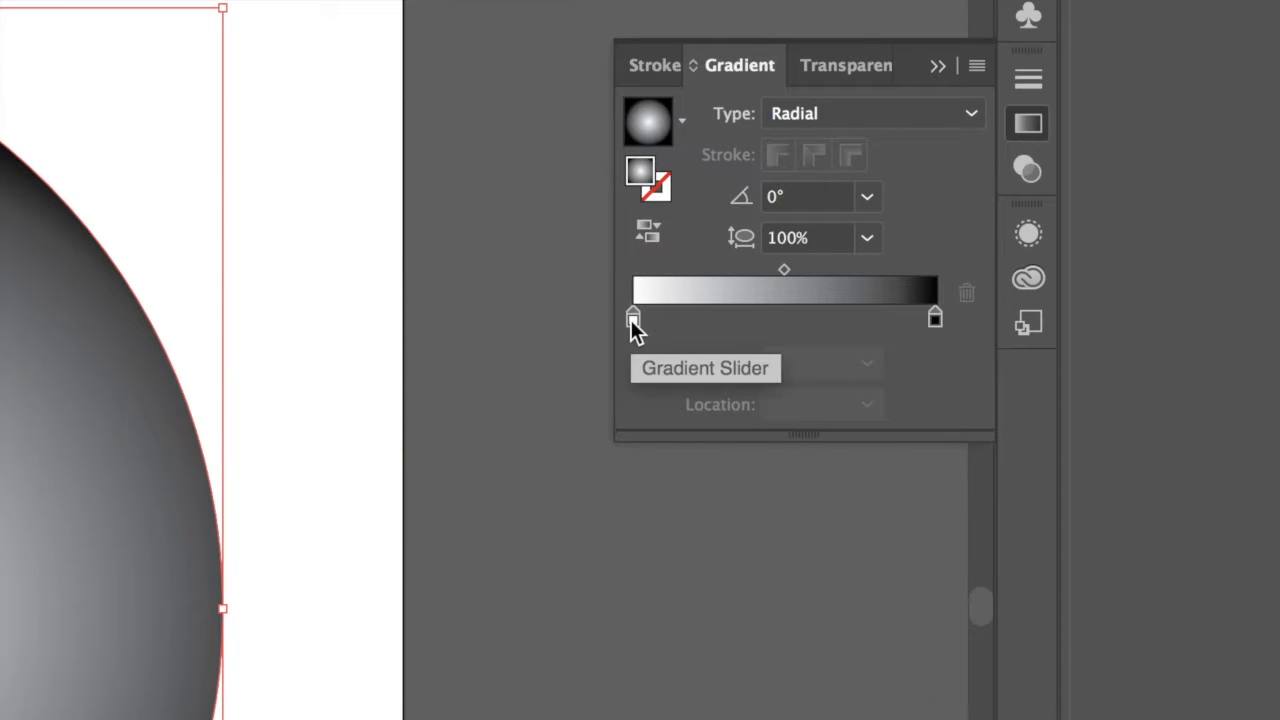
Set the radial gradient's starting color stop to RGB 19, 214, 234.
left_click(634, 320)
double_click(634, 320)
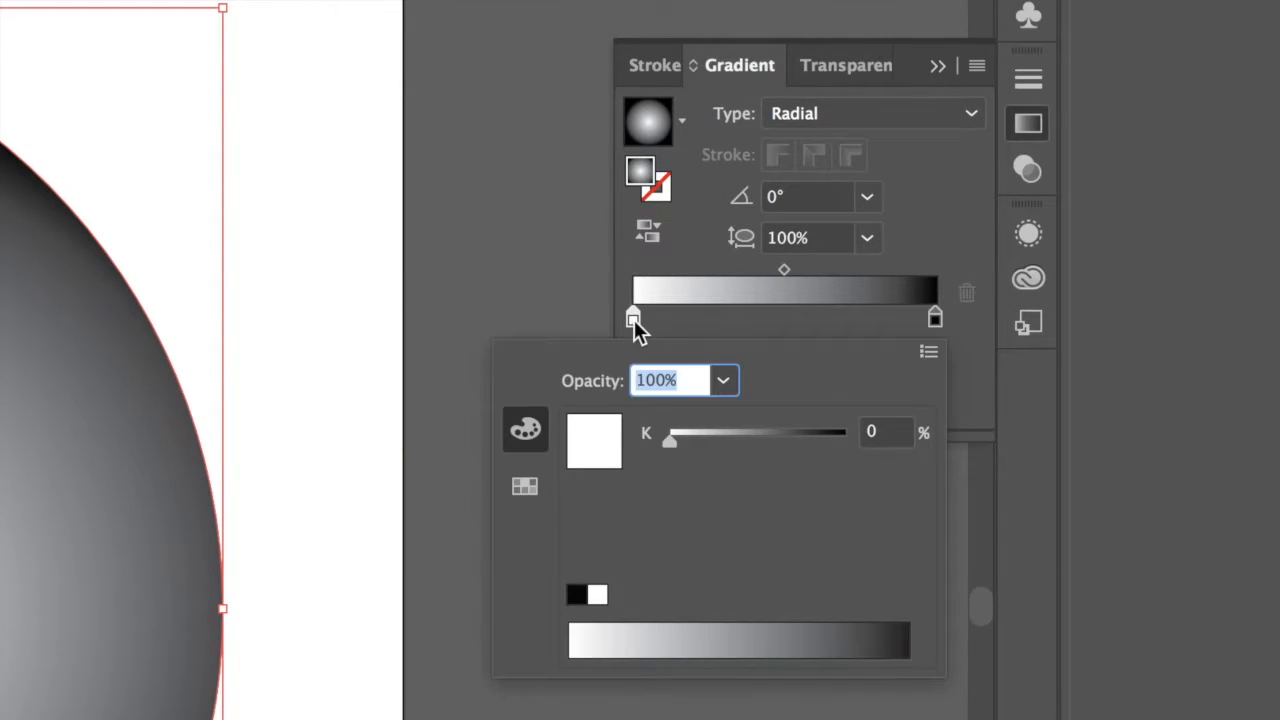
left_click(928, 354)
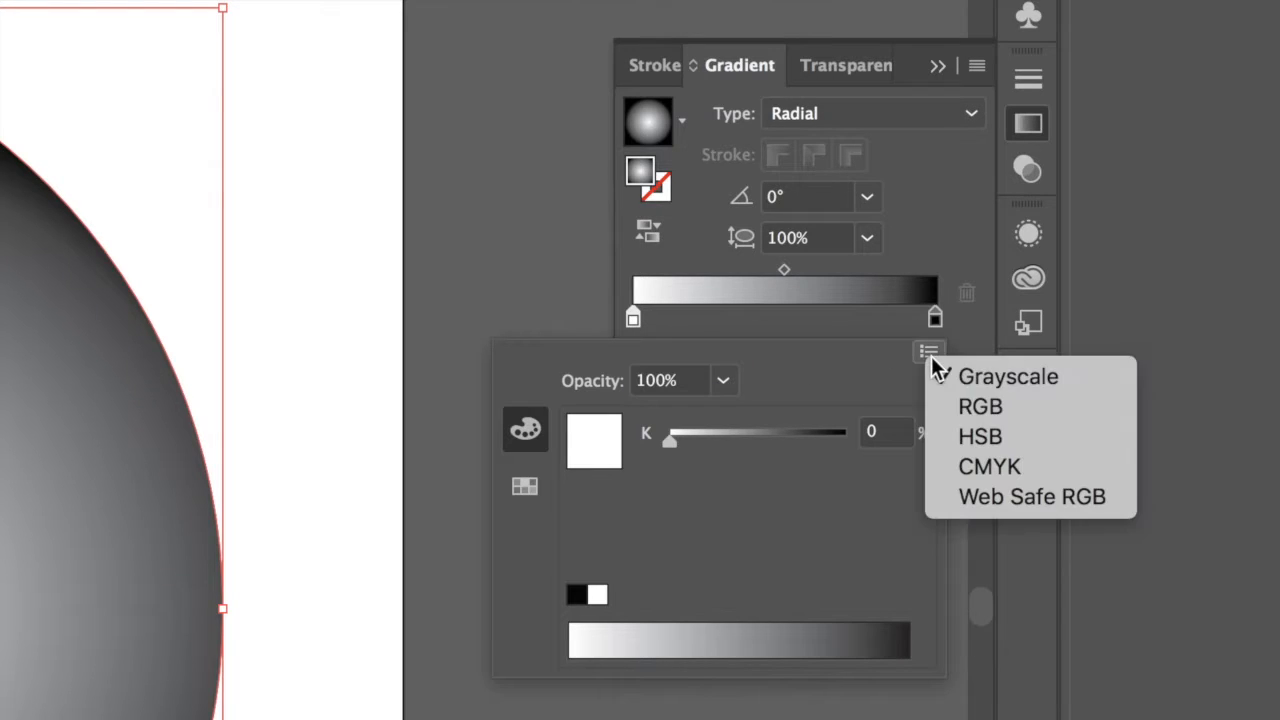
left_click(980, 410)
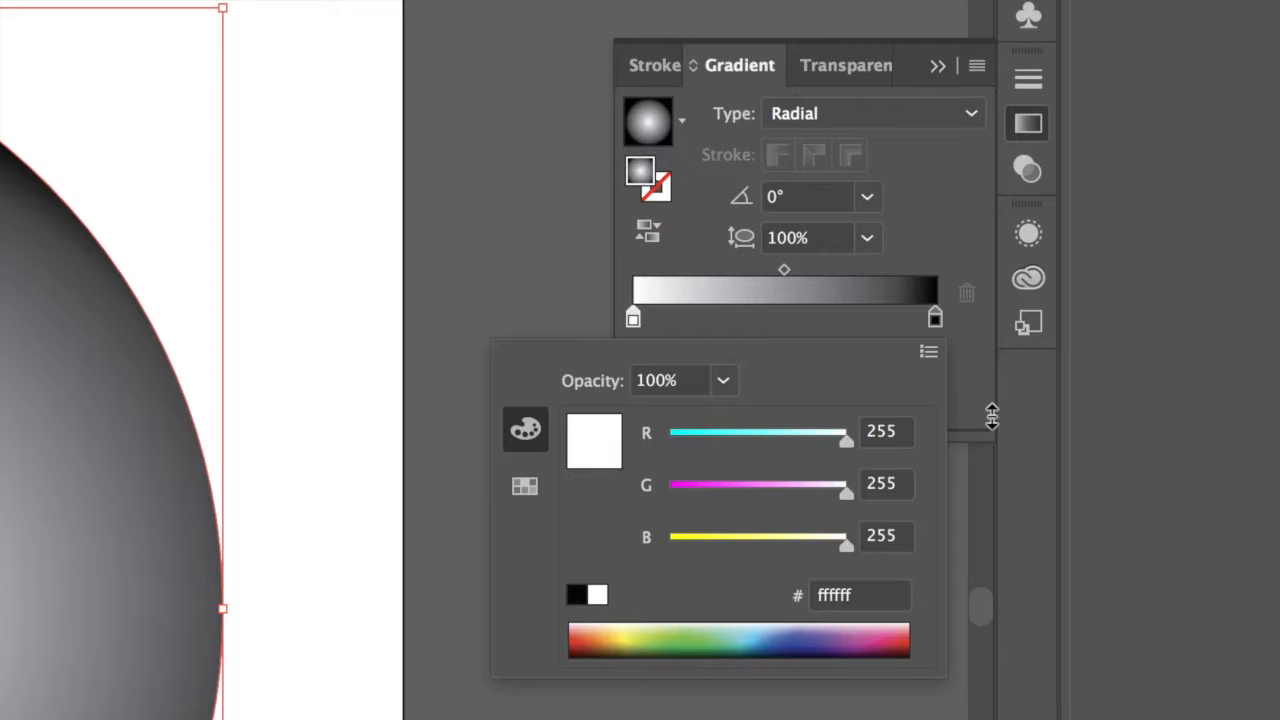
left_click(886, 432)
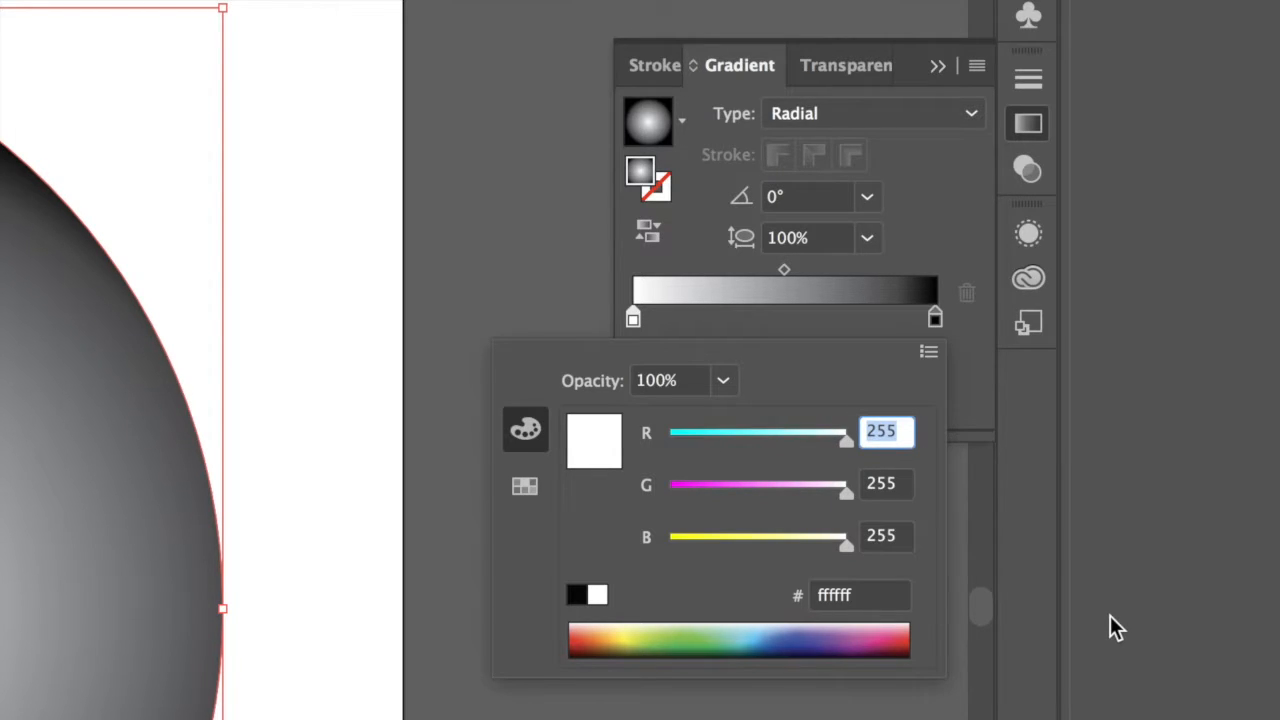
type("19")
key("Tab")
type("214")
key("Tab")
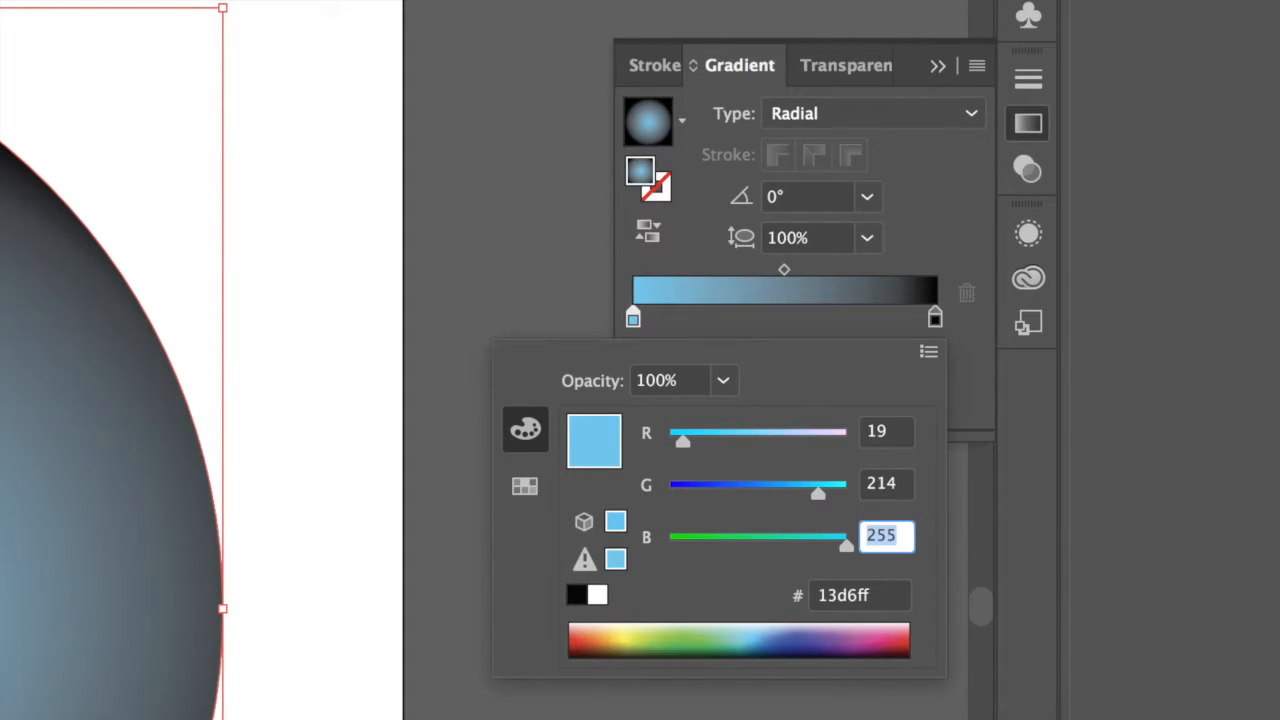
type("234")
Set the radial gradient's ending color stop to RGB 0, 77, 170 and deselect the shapes.
left_click(935, 318)
double_click(935, 318)
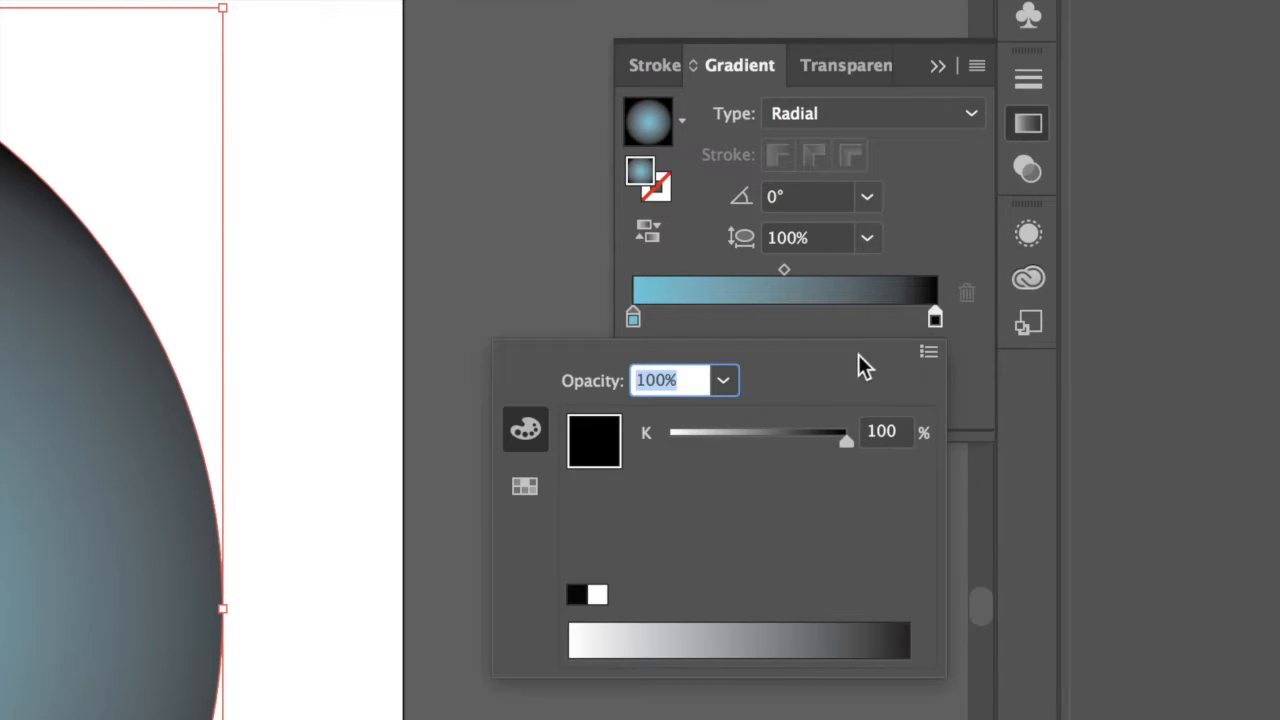
left_click(928, 352)
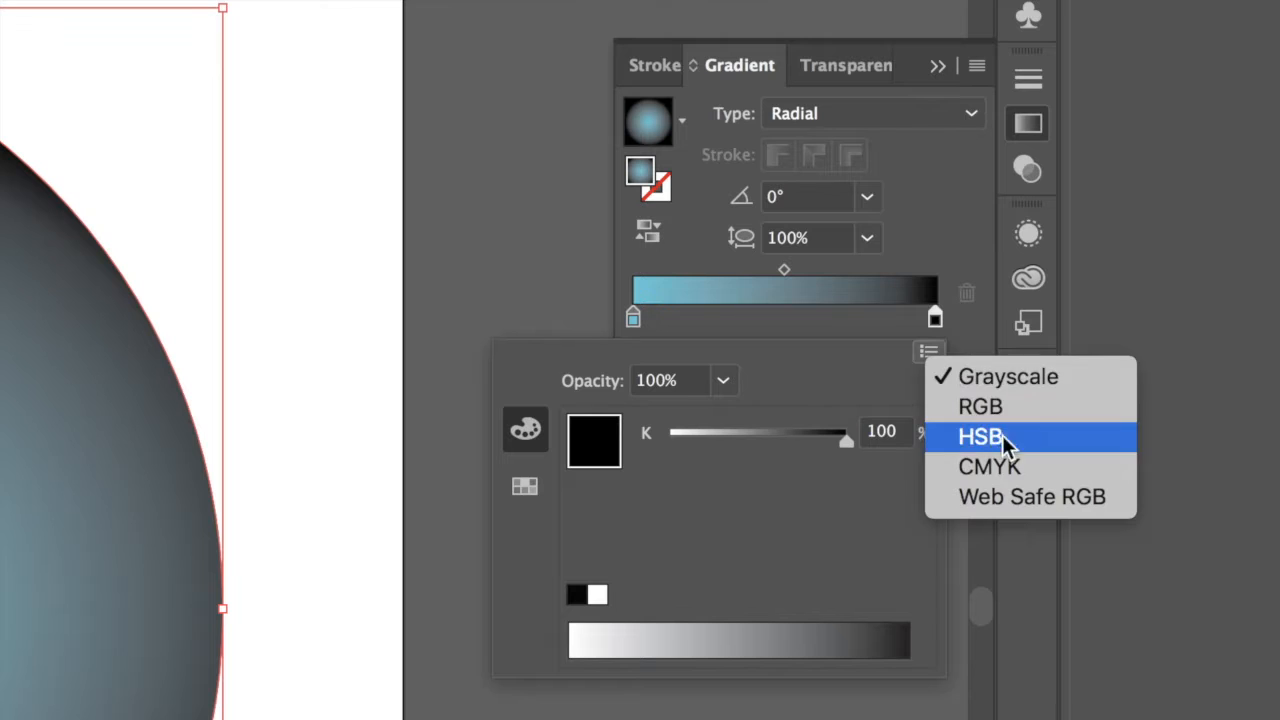
left_click(985, 411)
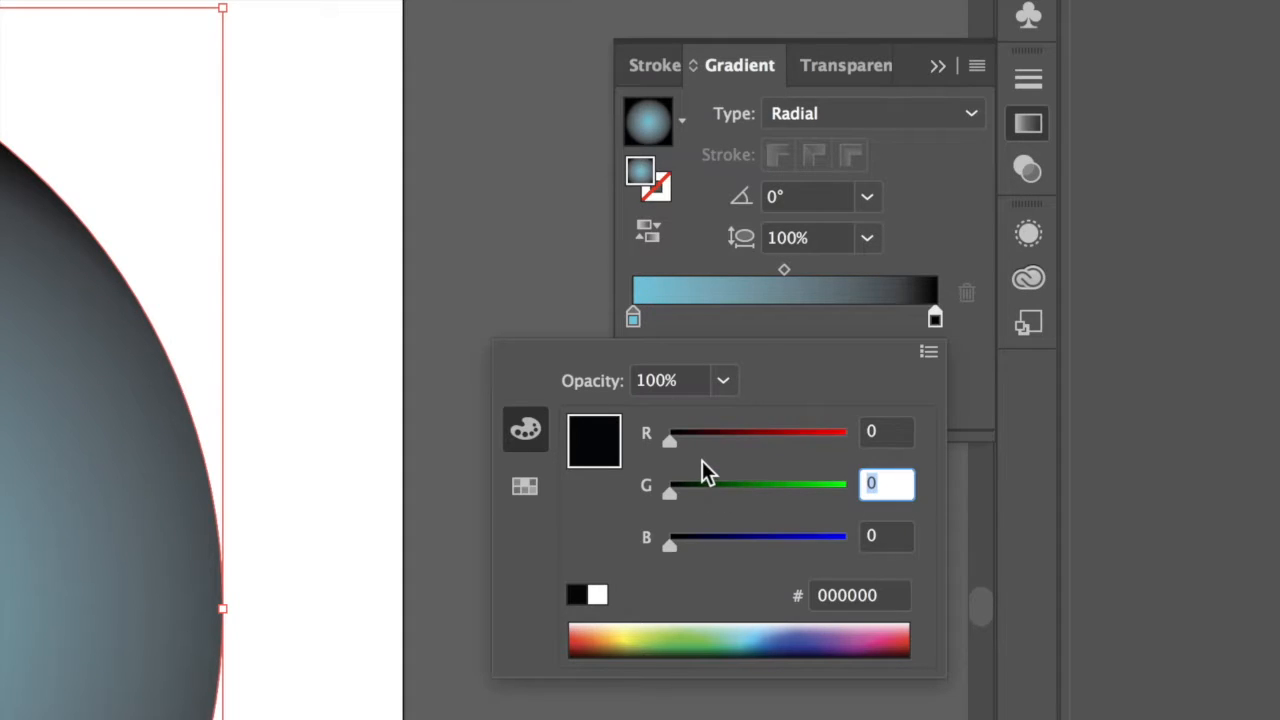
type("77")
key("Tab")
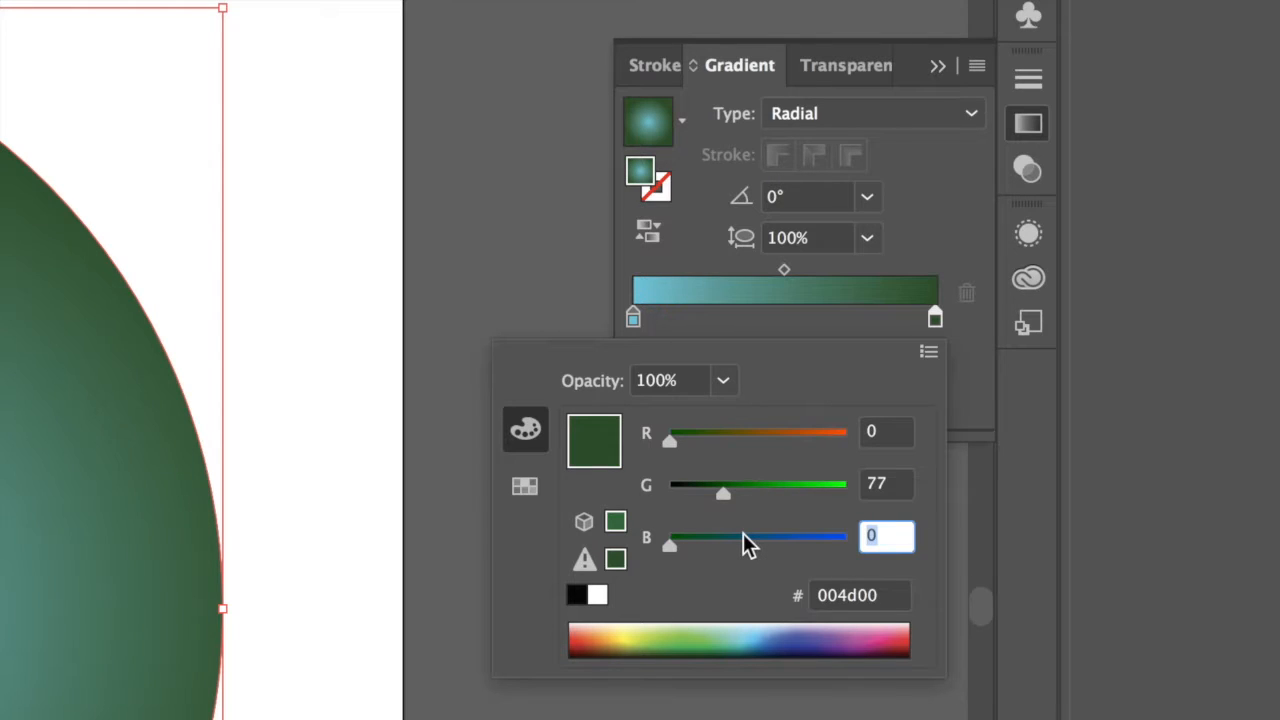
type("170")
key("Tab")
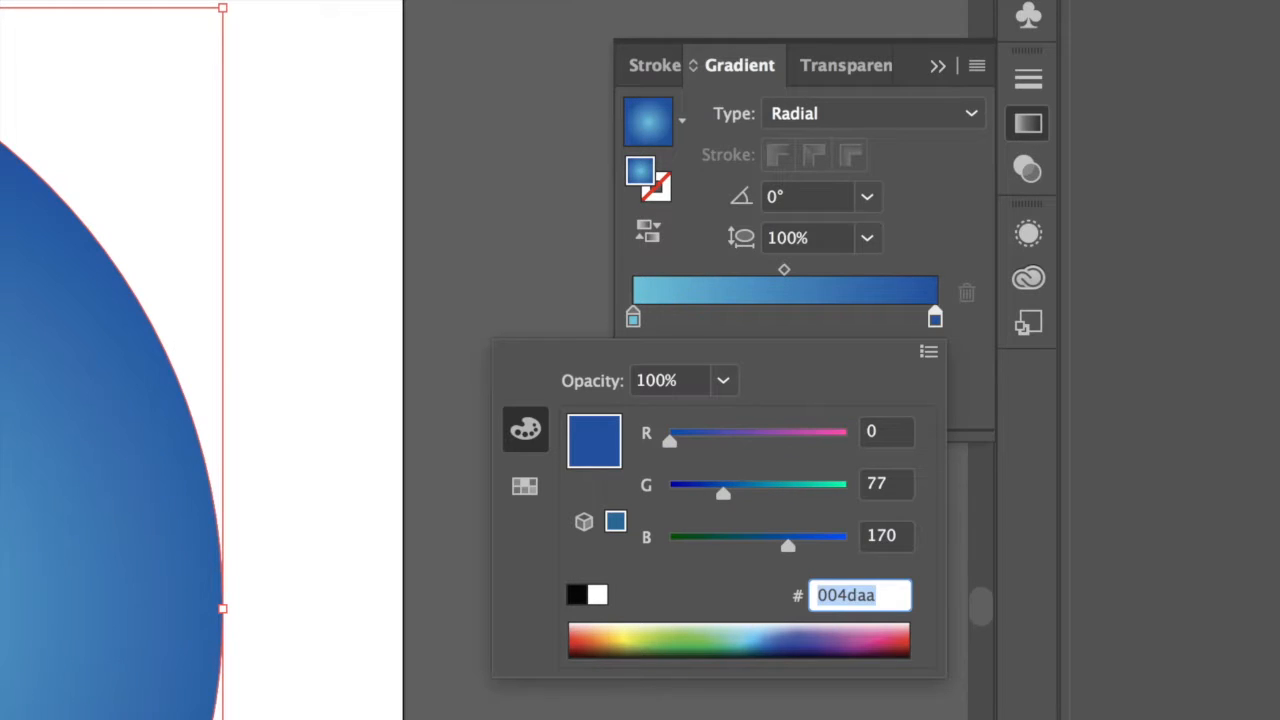
left_click(485, 220)
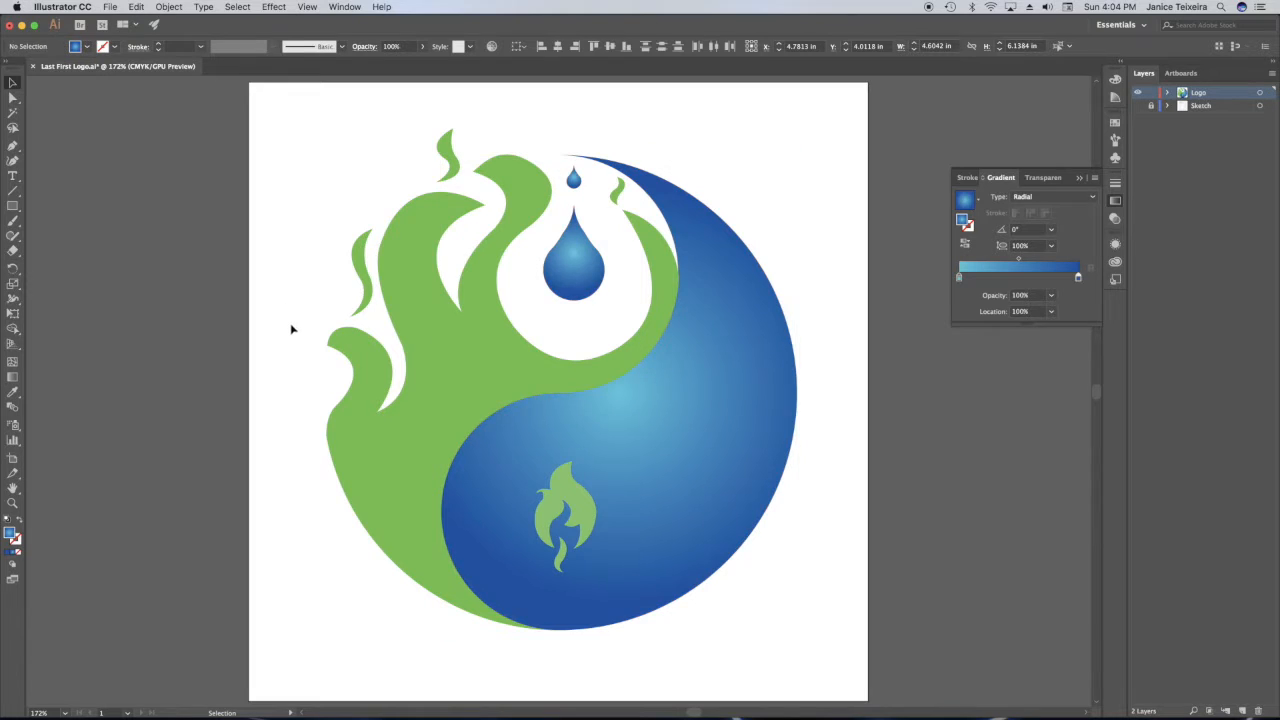
Select the green half and the three small detached flames and fill them with a linear gradient.
left_click(440, 375)
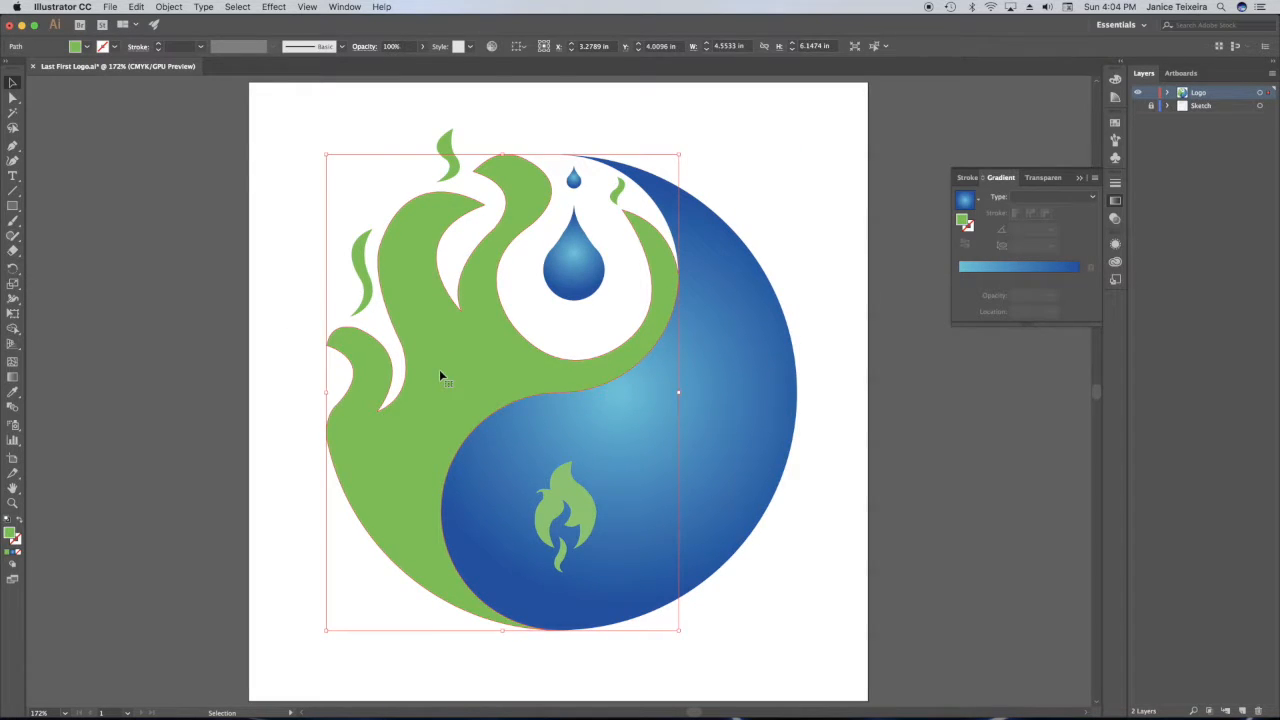
left_click(362, 264, "shift")
left_click(448, 160, "shift")
left_click(617, 191, "shift")
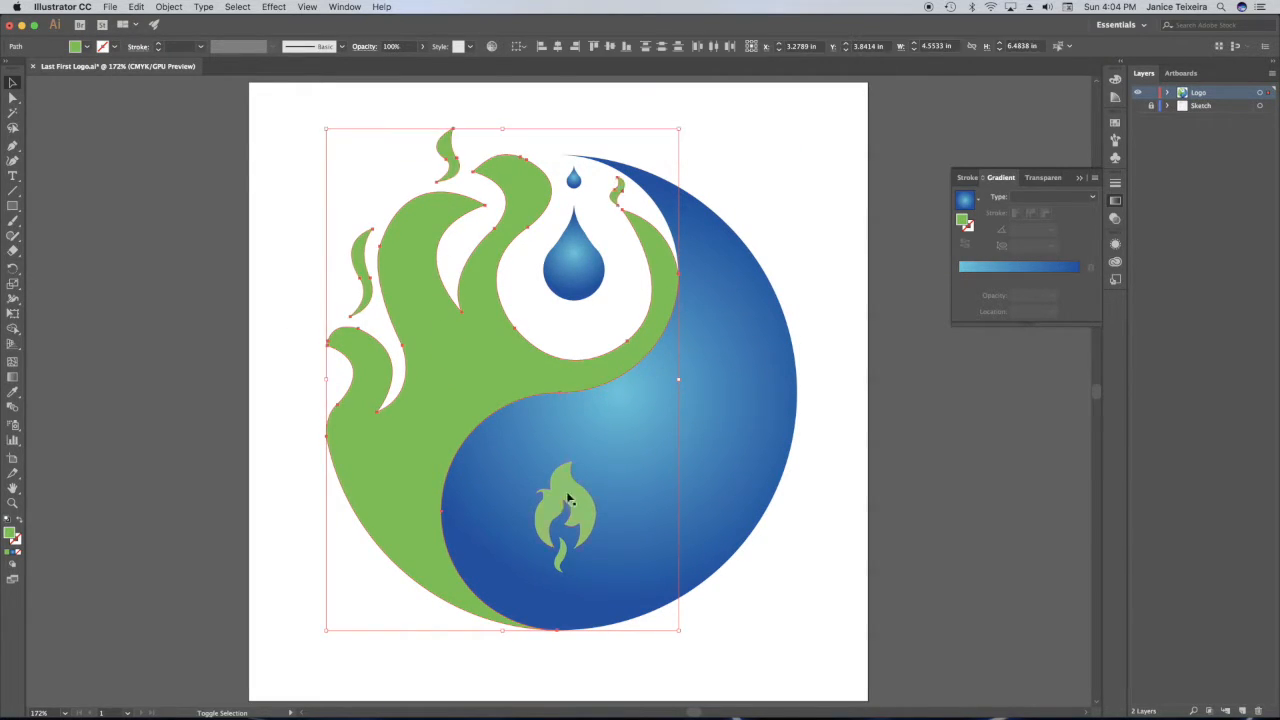
left_click(13, 556)
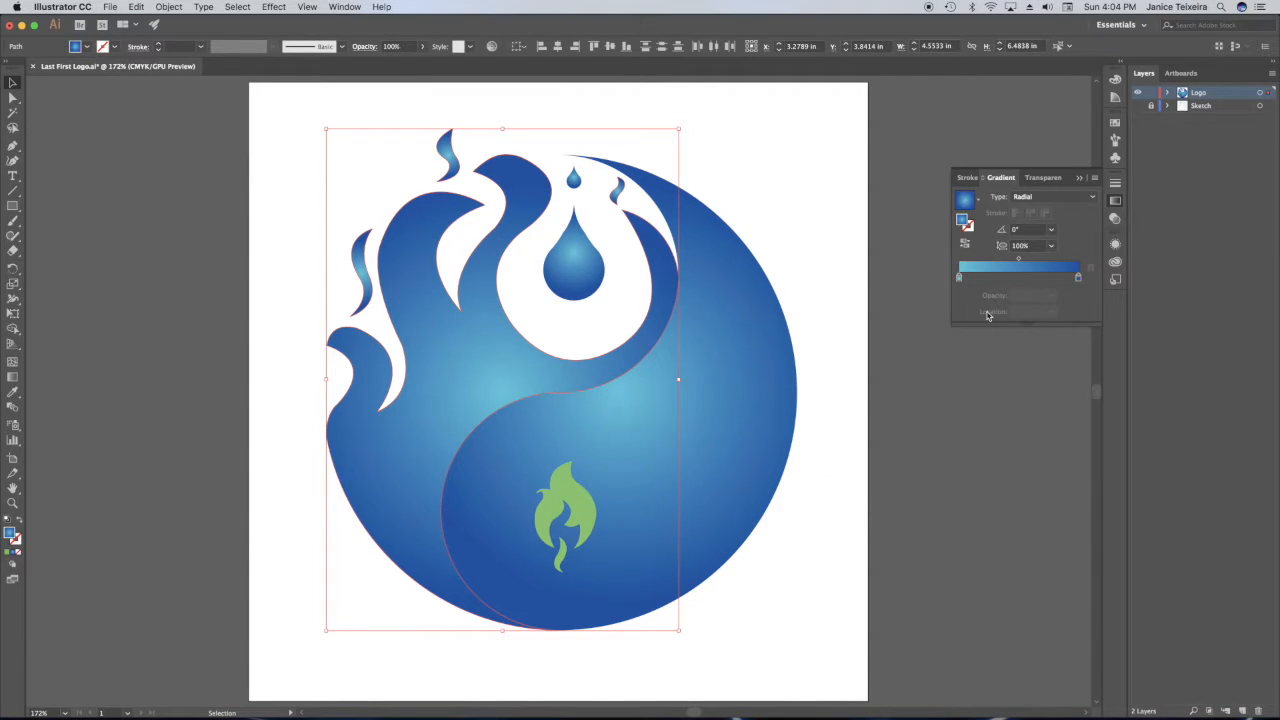
left_click(1070, 197)
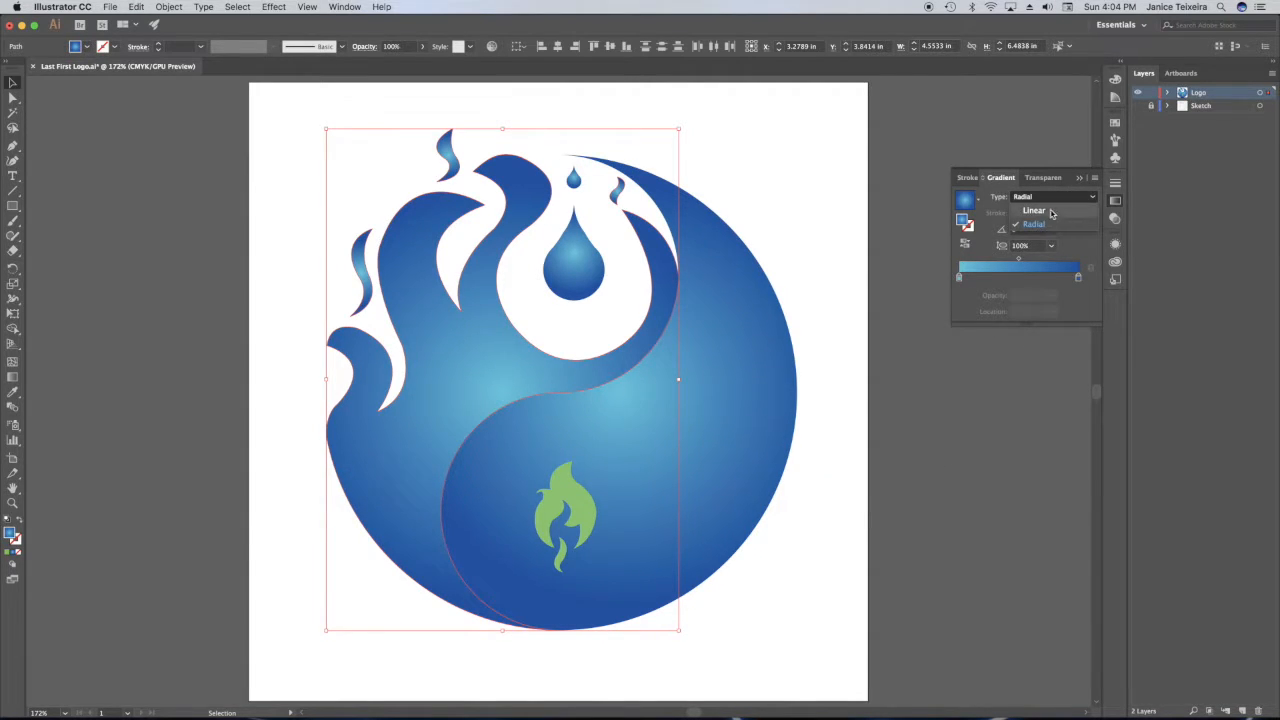
left_click(1034, 211)
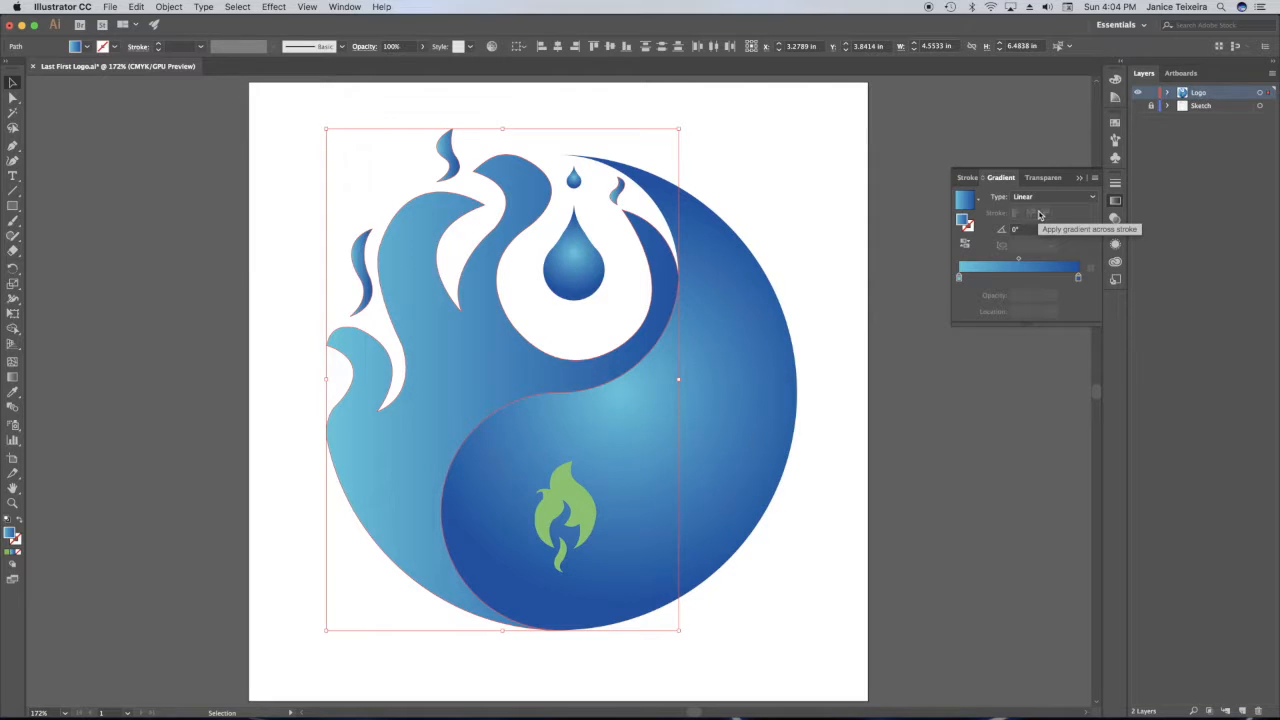
Set the linear gradient's starting color stop to RGB 31, 209, 17.
double_click(959, 277)
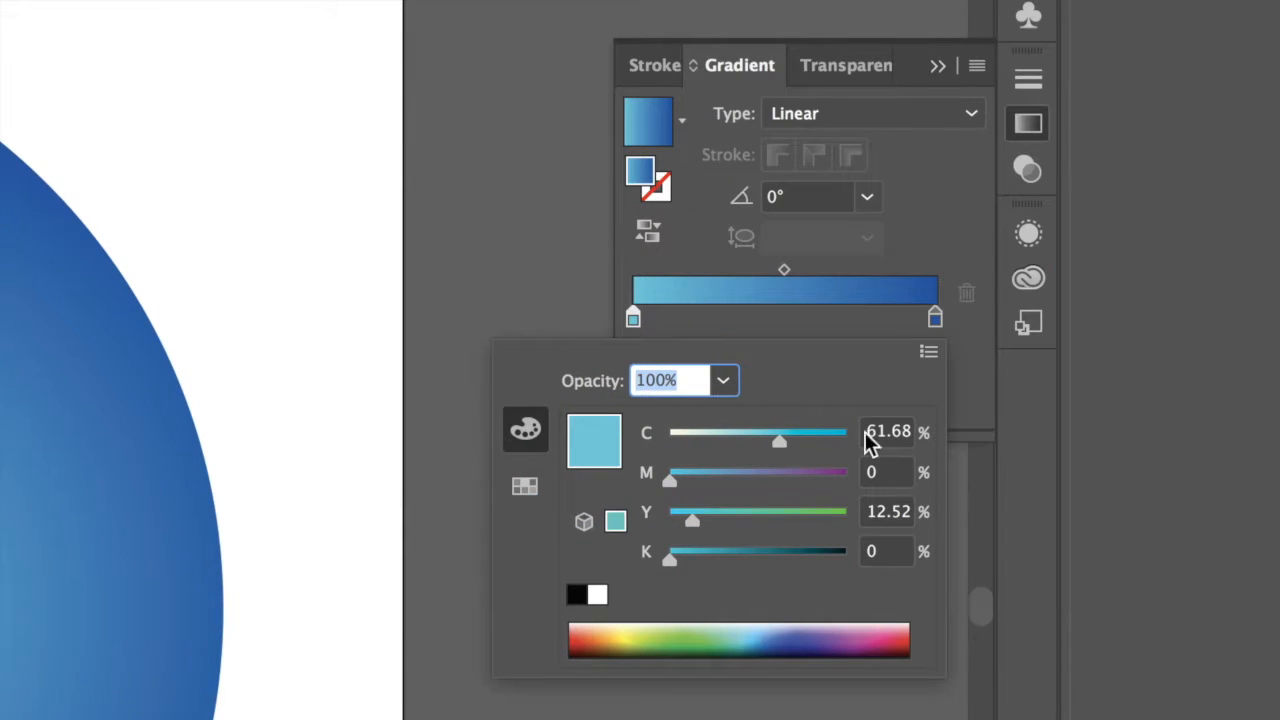
left_click_drag(868, 429, 828, 370)
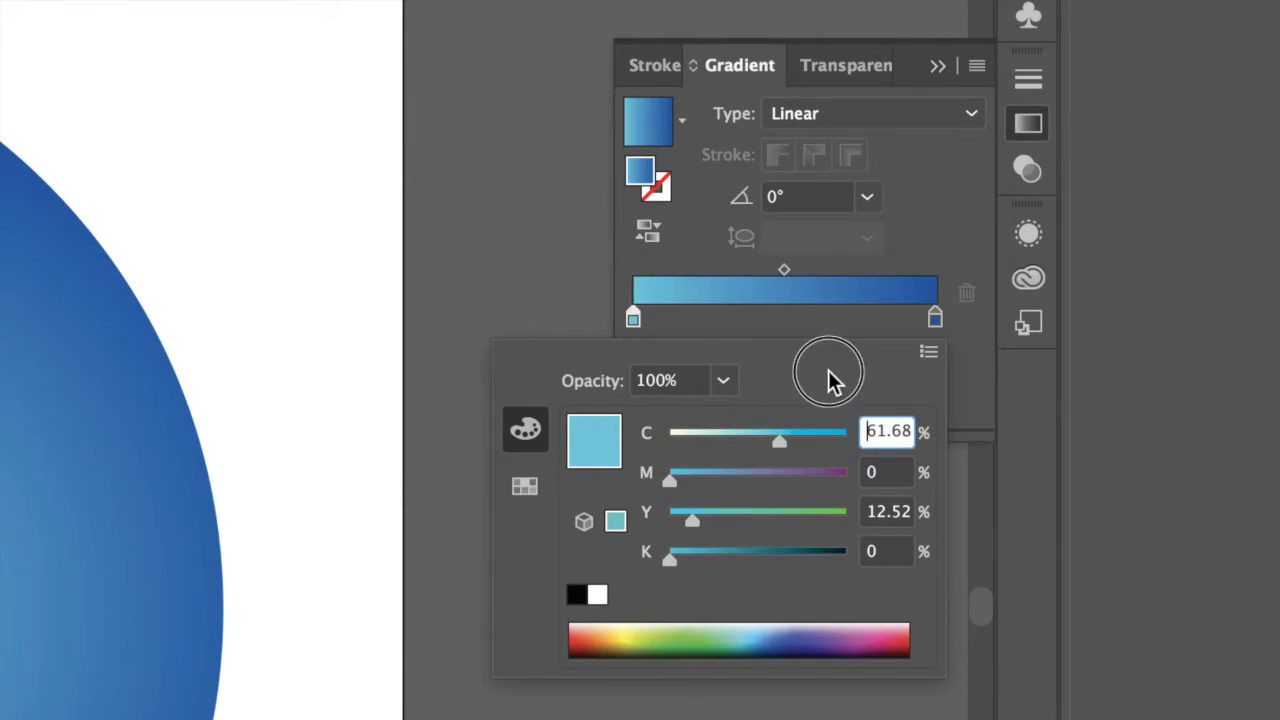
left_click(928, 352)
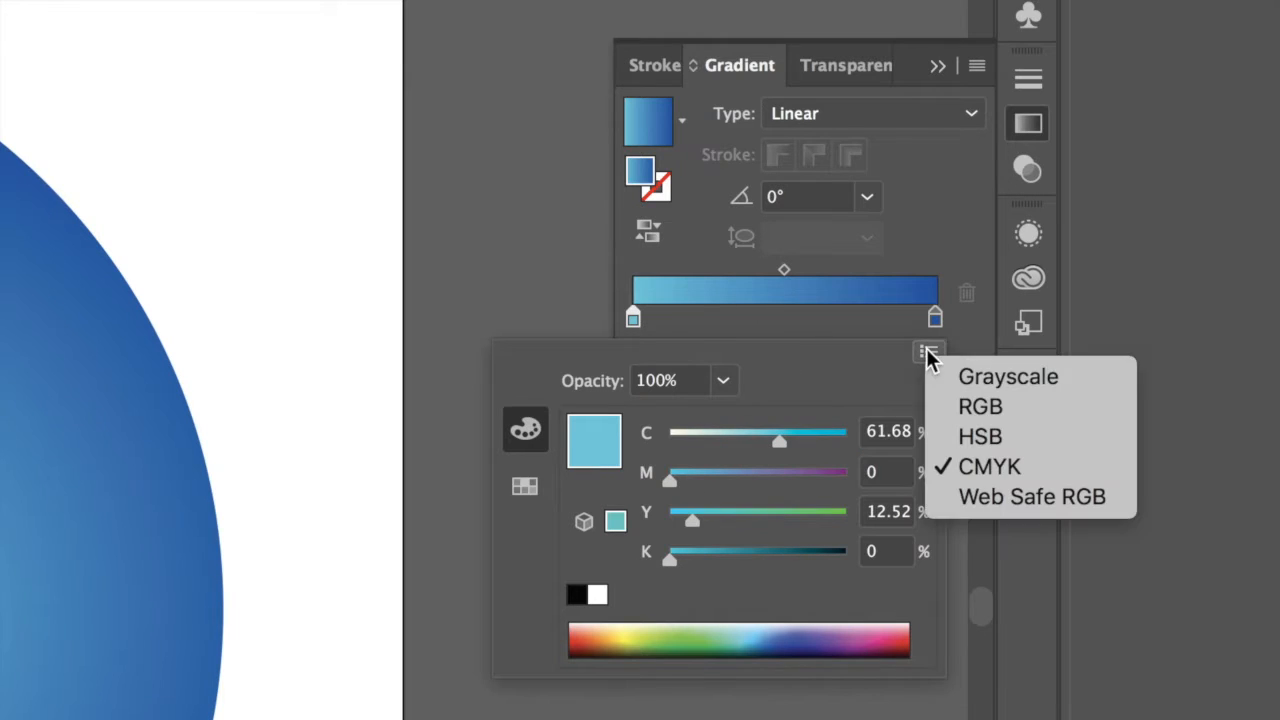
left_click(982, 408)
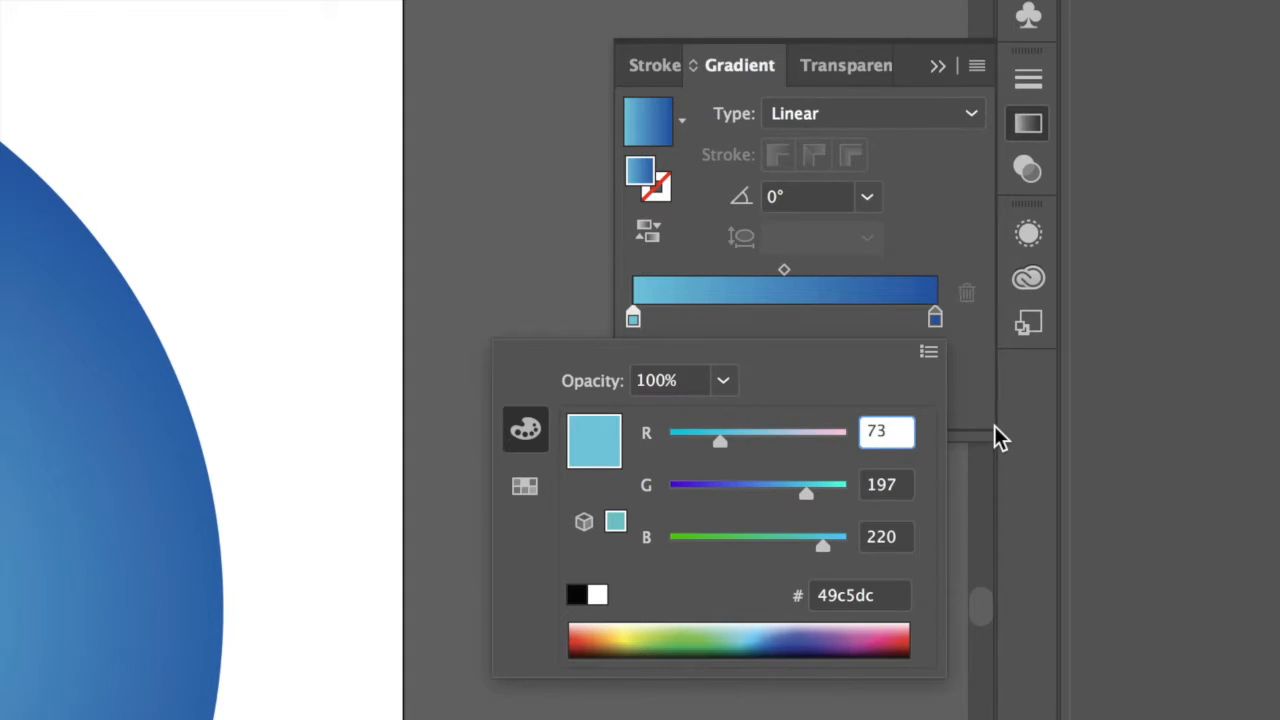
key("BackSpace")
key("BackSpace")
type("255")
key("Tab")
key("shift+Tab")
type("31")
key("Tab")
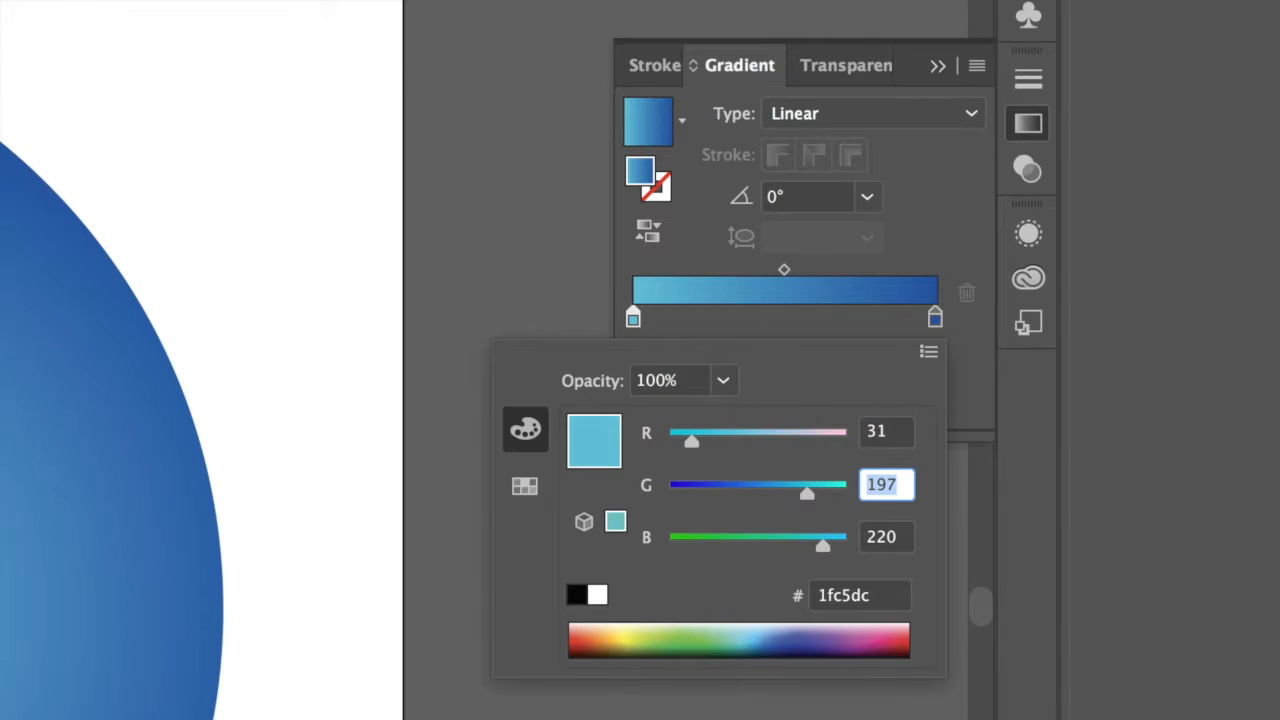
type("209")
key("Tab")
type("17")
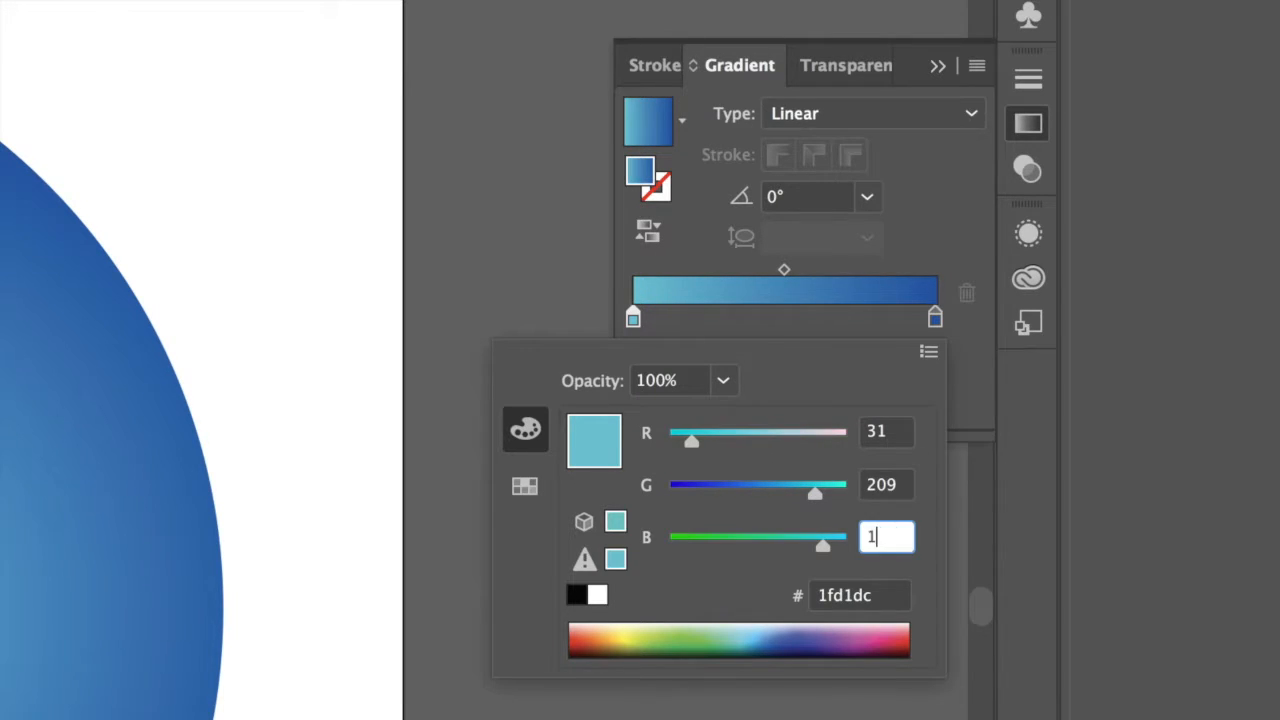
key("Tab")
key("Return")
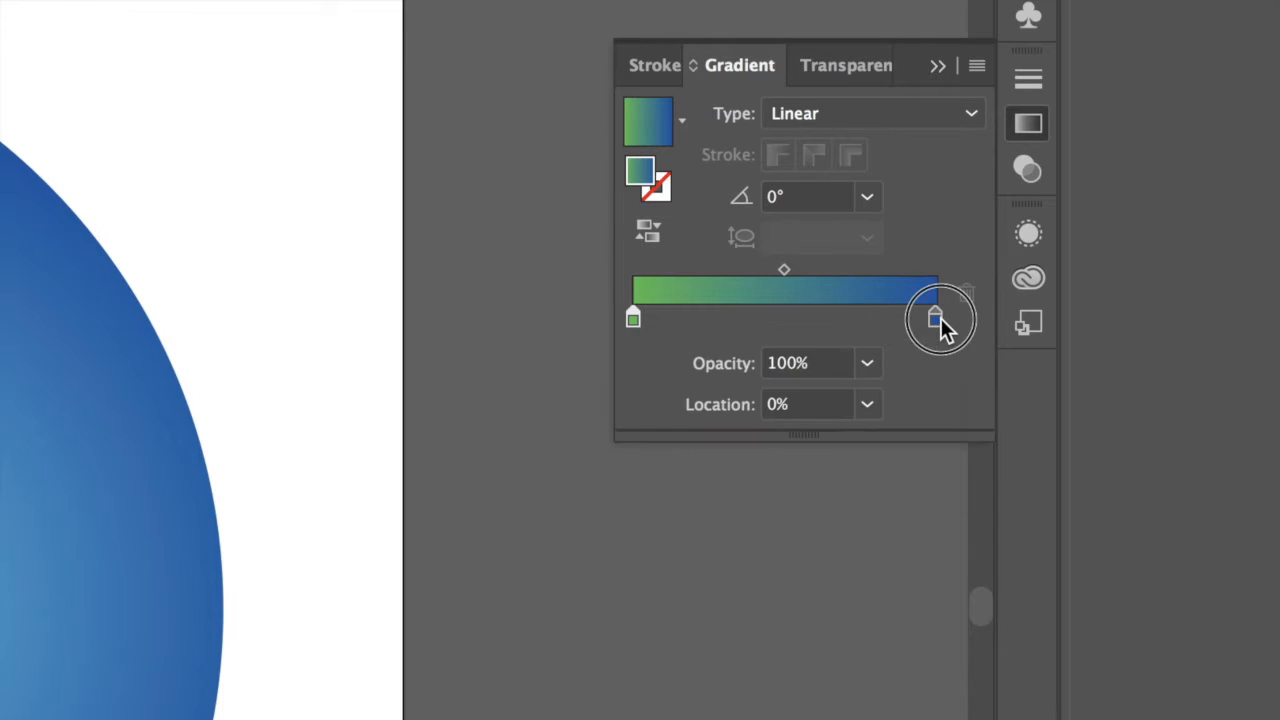
Set the linear gradient's ending color stop to RGB 0, 127, 50 and deselect the green shapes.
double_click(936, 318)
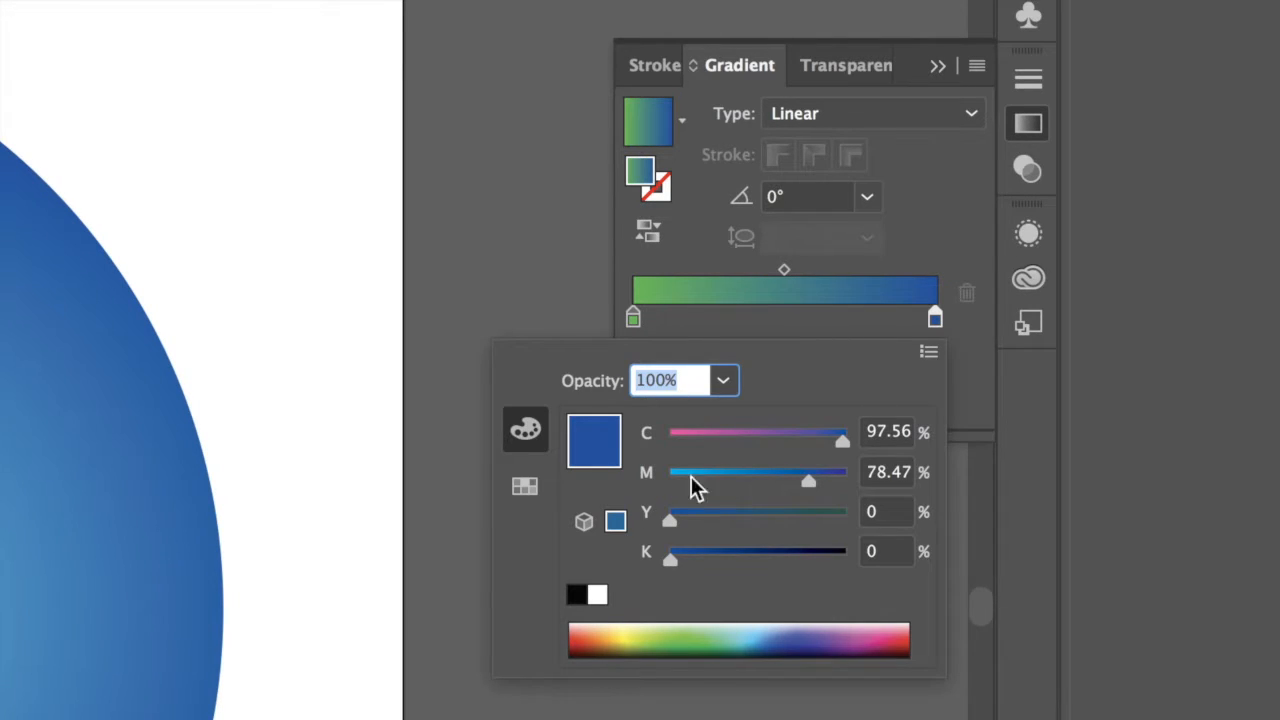
left_click(929, 351)
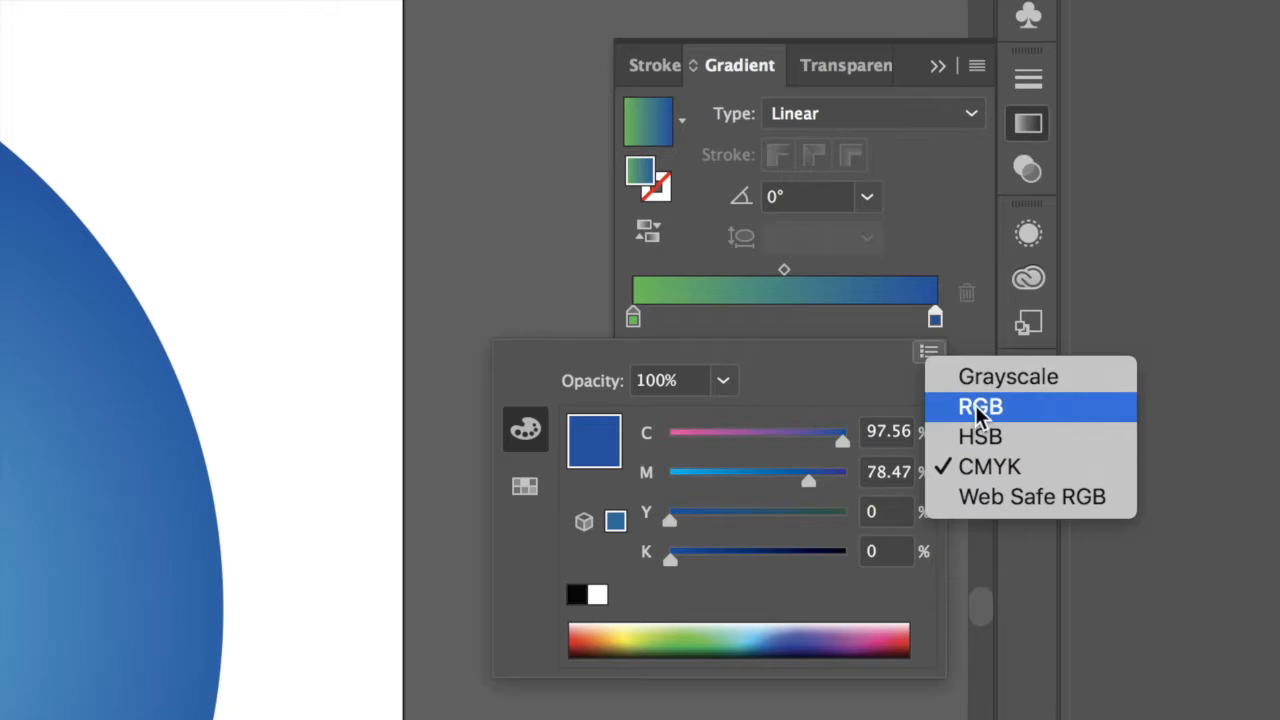
left_click(975, 408)
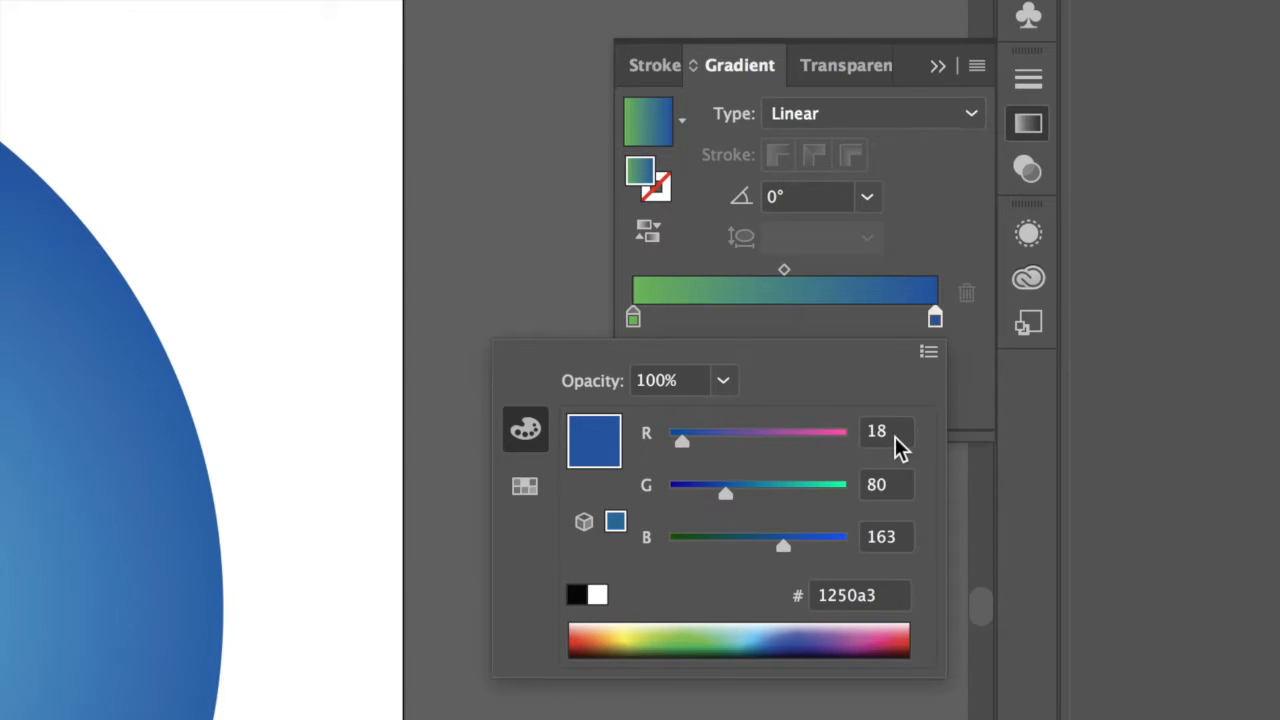
left_click_drag(897, 437, 792, 443)
type("0")
key("Tab")
type("127")
key("Tab")
type("50")
key("Tab")
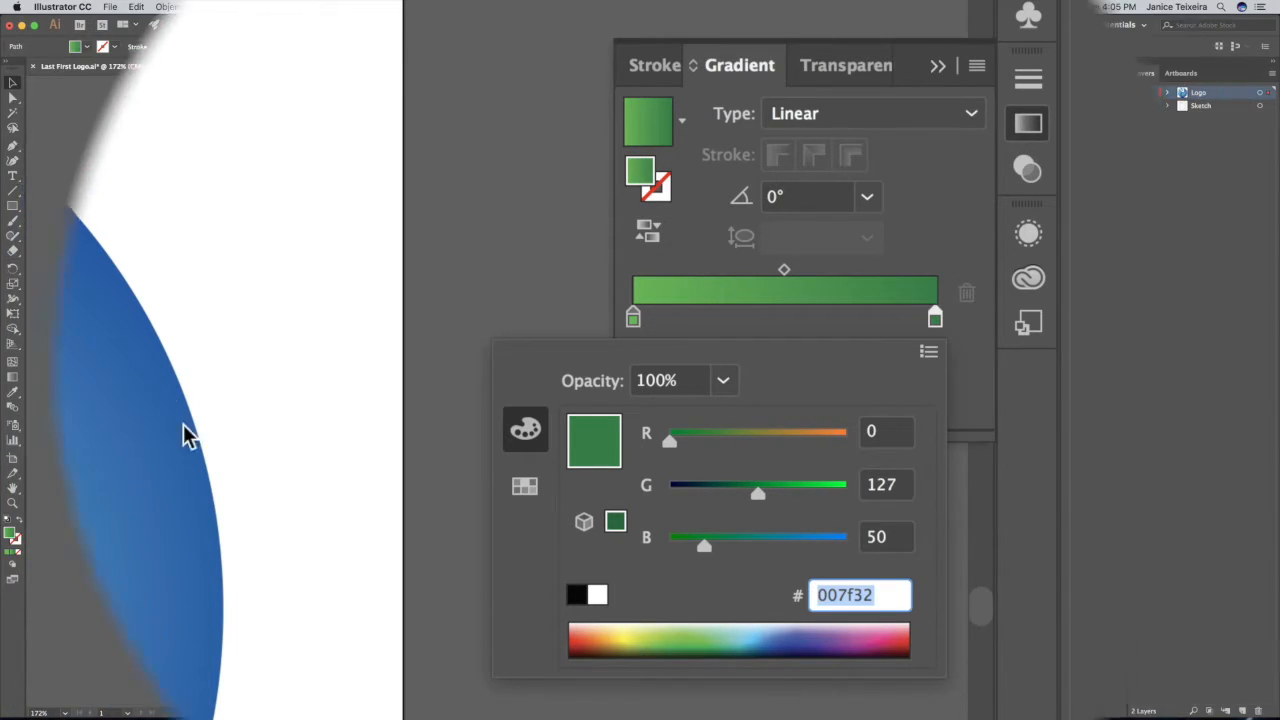
left_click(831, 151)
left_click(831, 151)
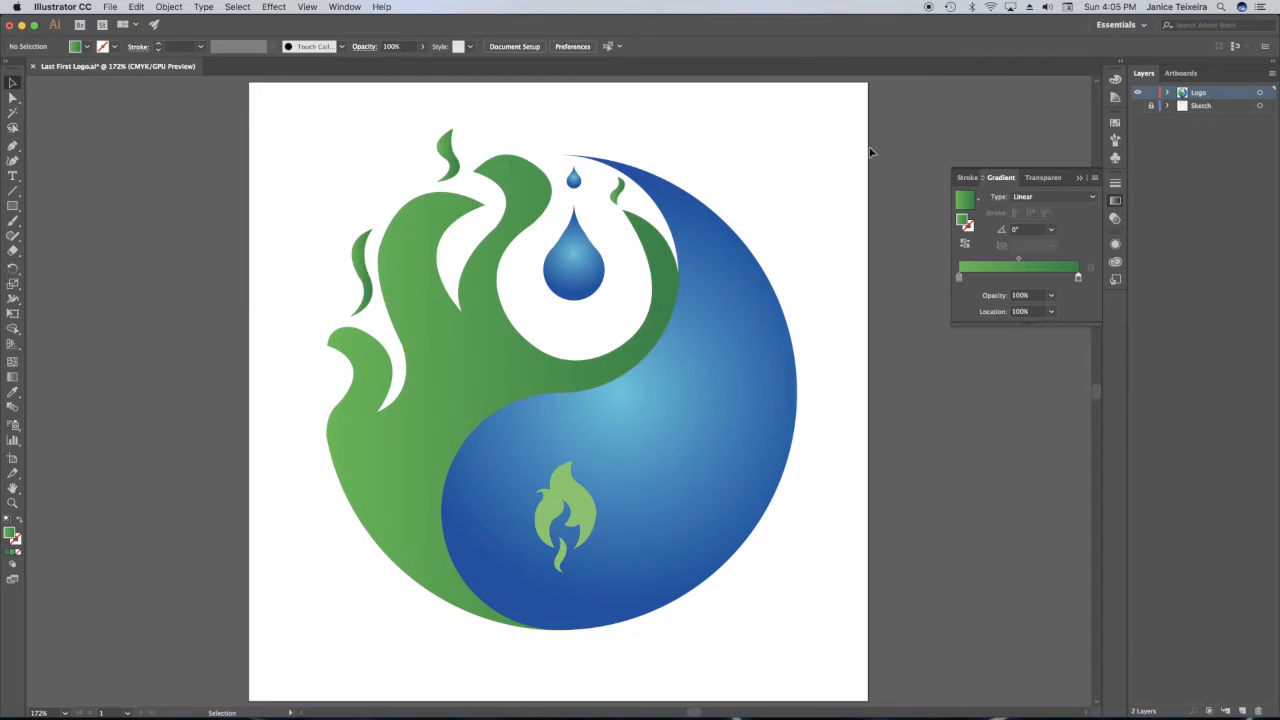
left_click(1078, 178)
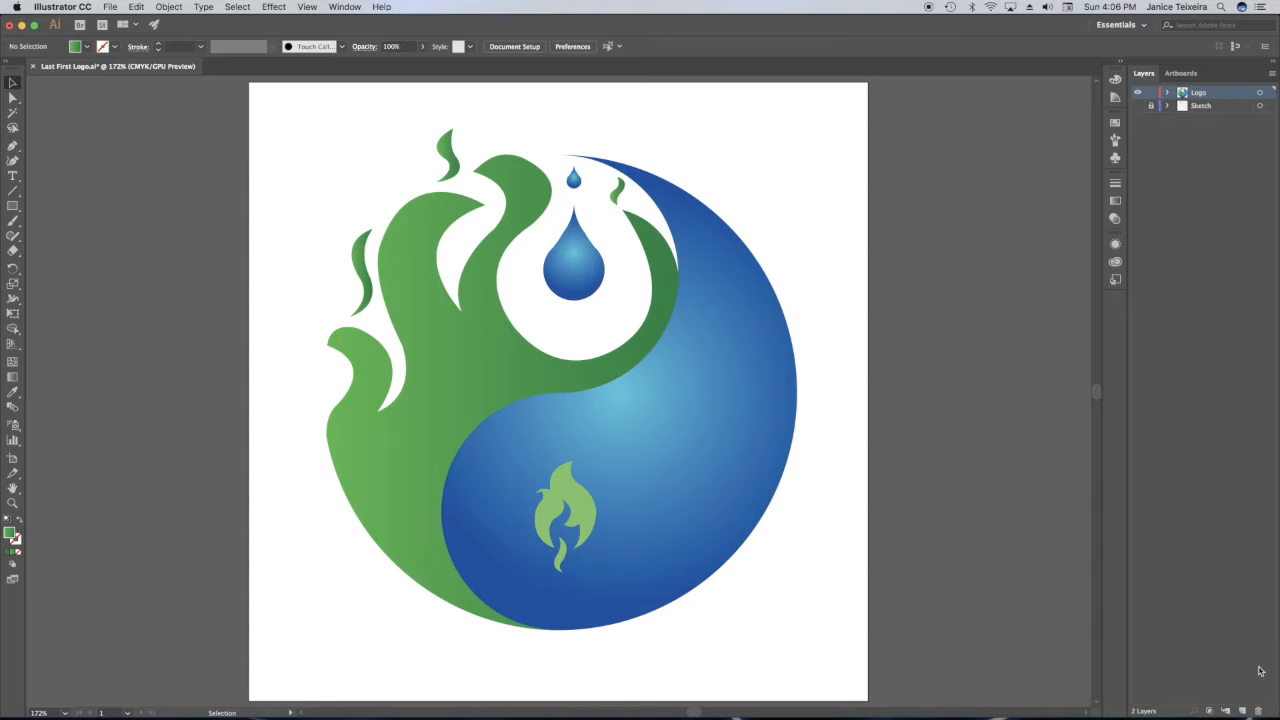
Add a new layer between the Logo and Sketch layers and name it shadow.
left_click(1242, 710)
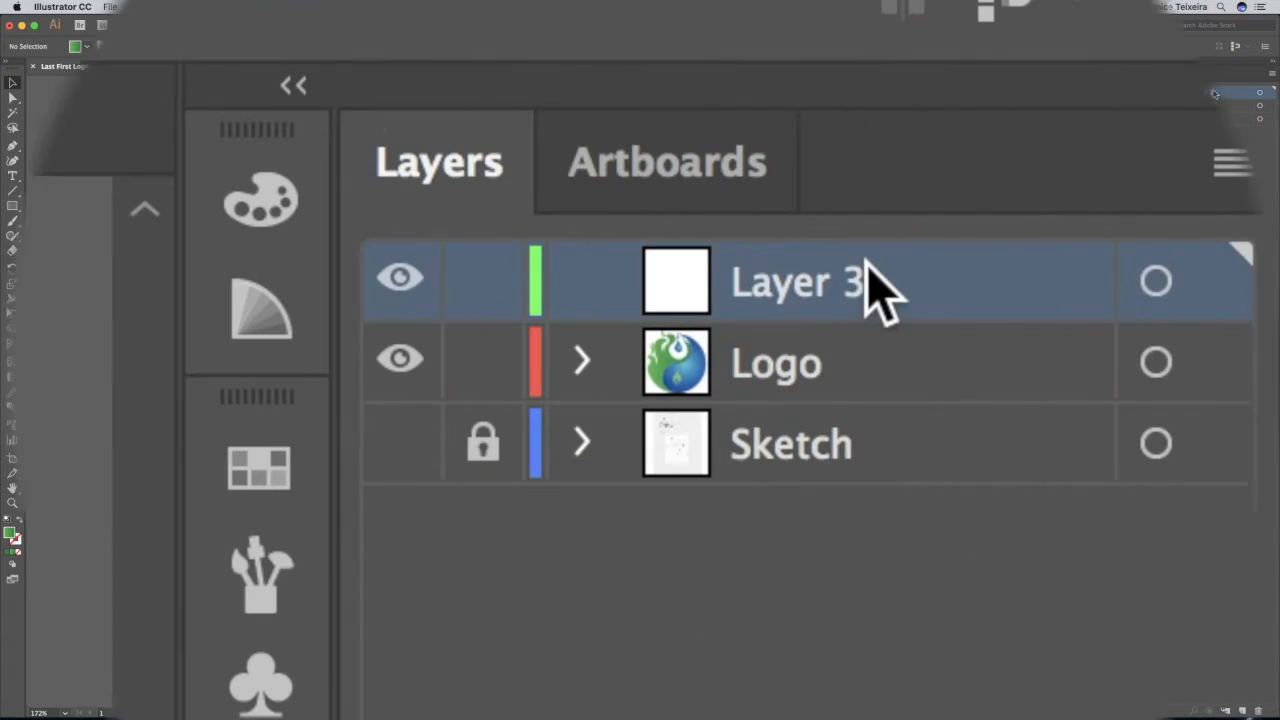
mouse_move(866, 262)
left_mouse_down()
mouse_move(877, 357)
mouse_move(848, 425)
left_mouse_up()
double_click(785, 360)
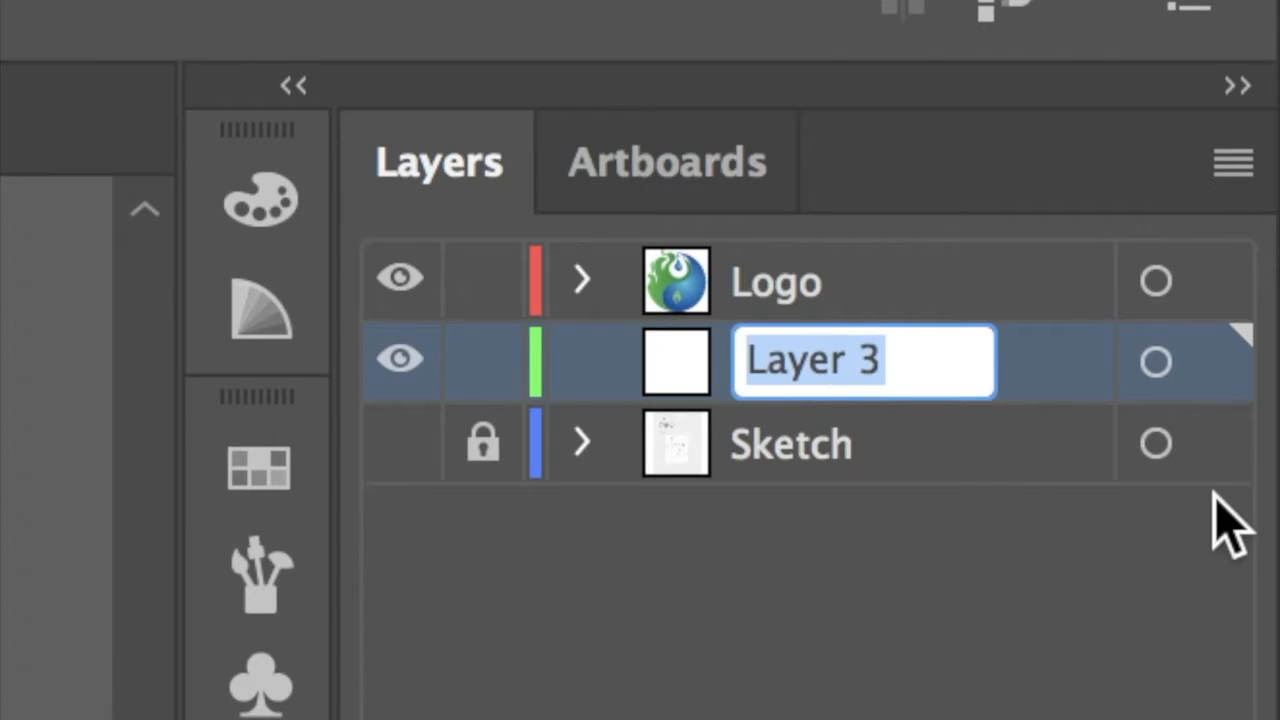
type("shadow")
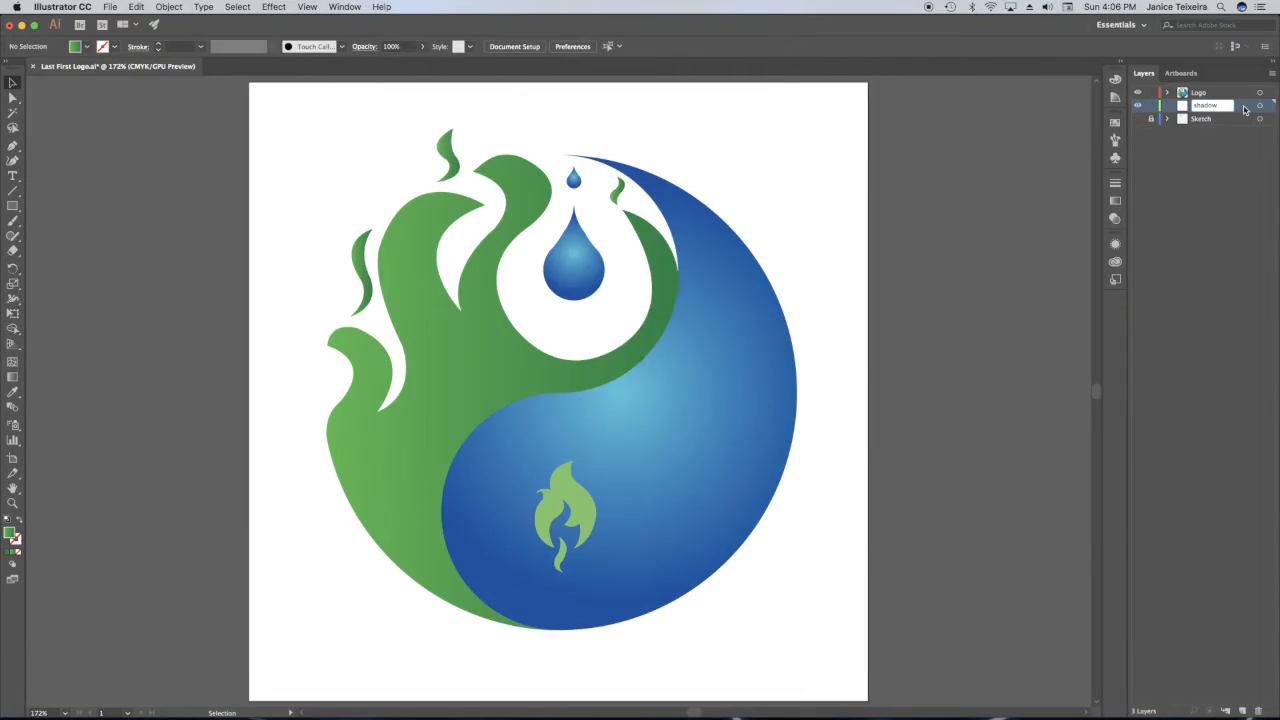
left_click(1058, 366)
Draw a black-filled ellipse without stroke, about 5.34 in wide and 0.82 in high, behind the base of the logo.
left_click(75, 47)
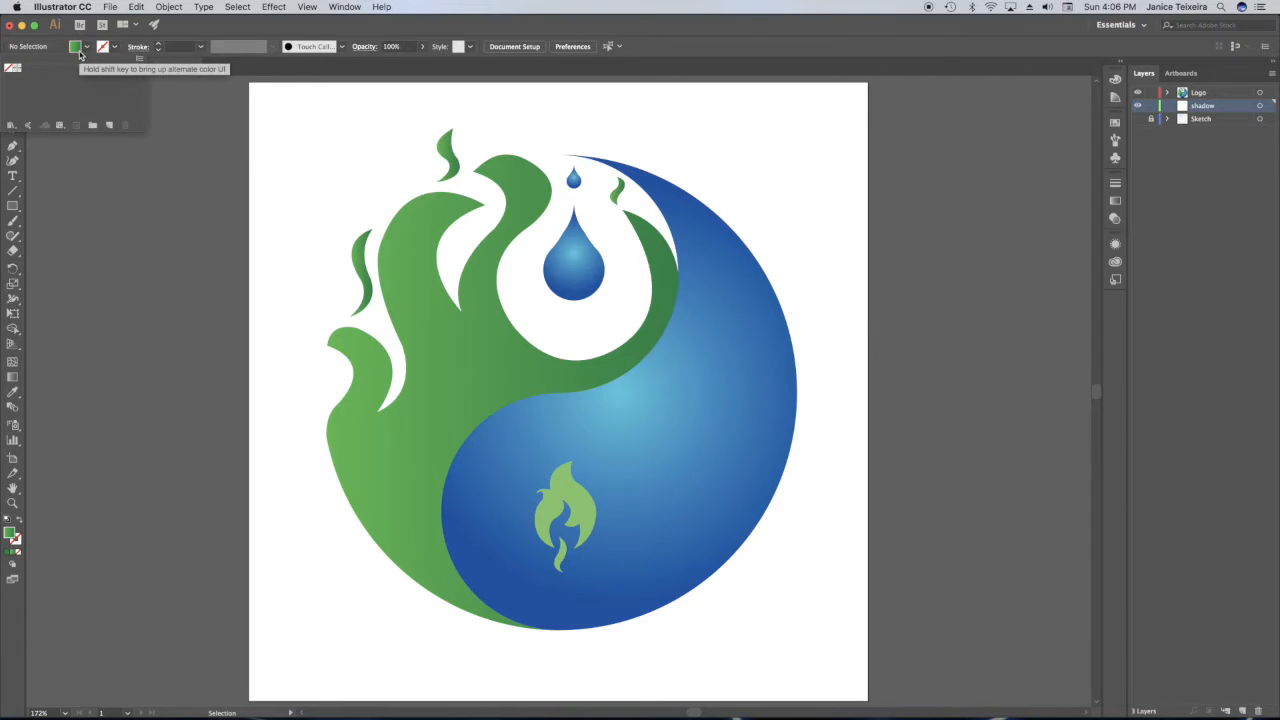
left_click(9, 534)
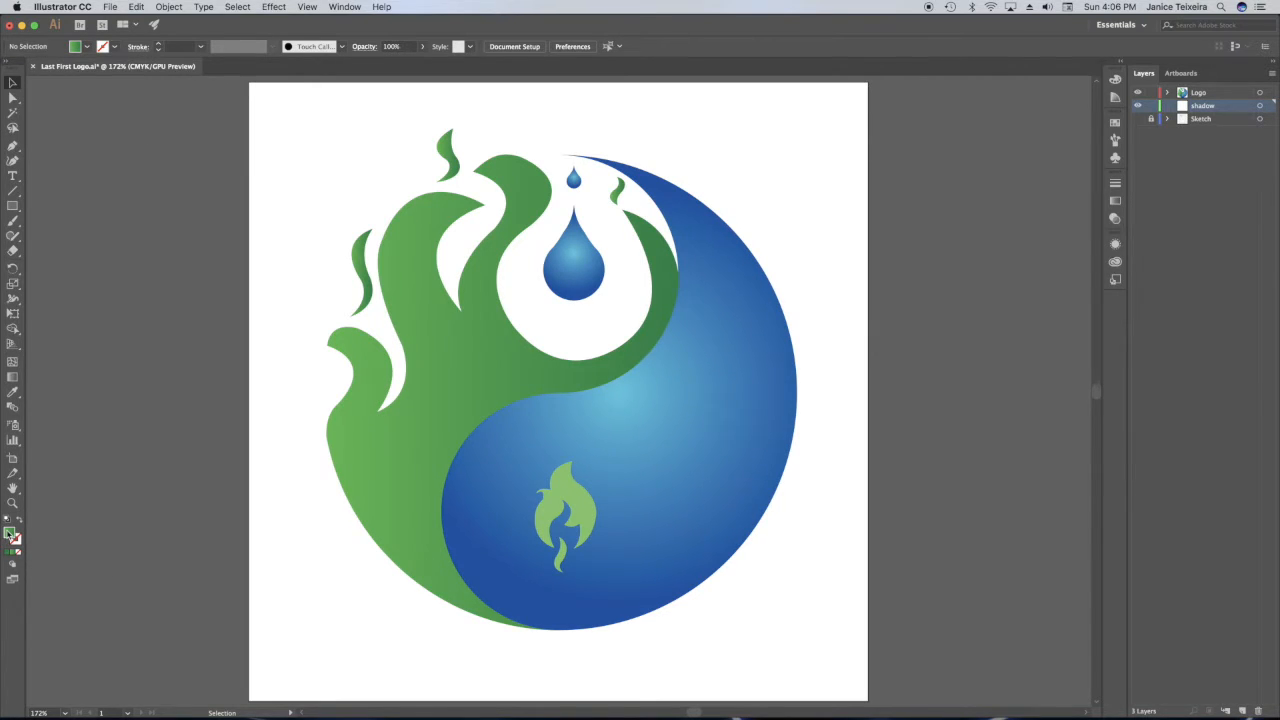
left_click(7, 557)
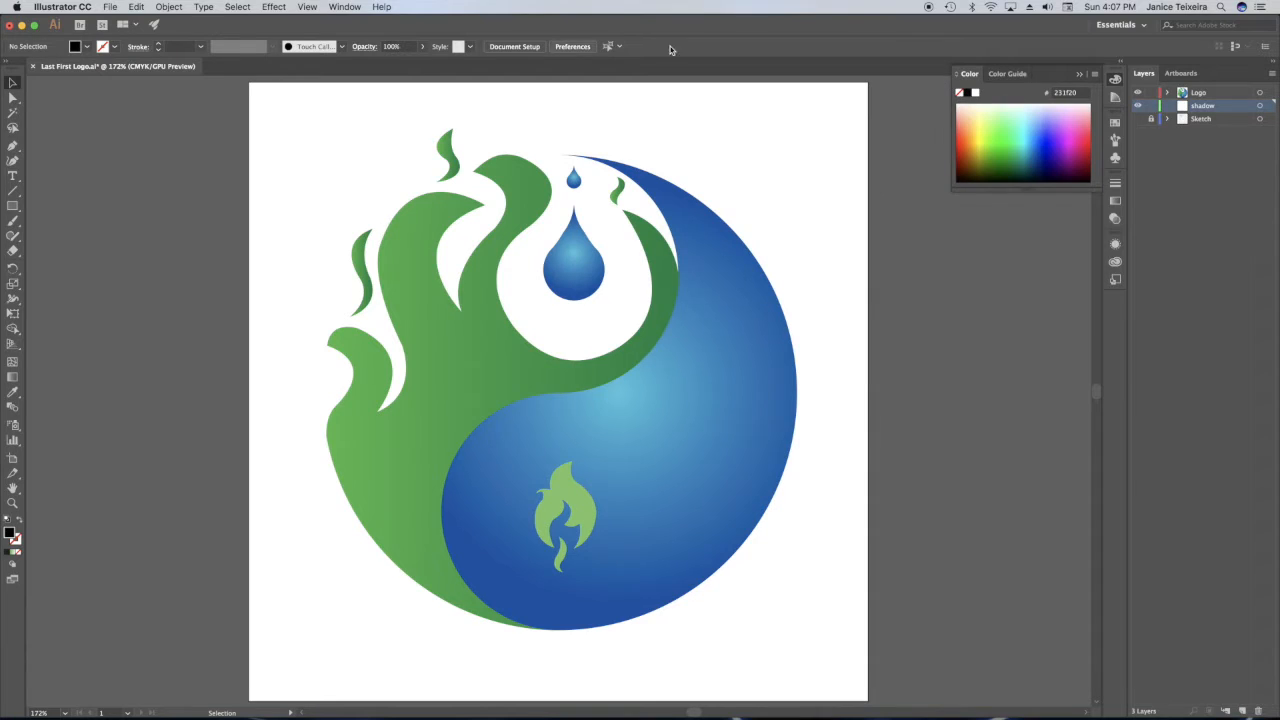
left_click(1080, 74)
left_click(14, 206)
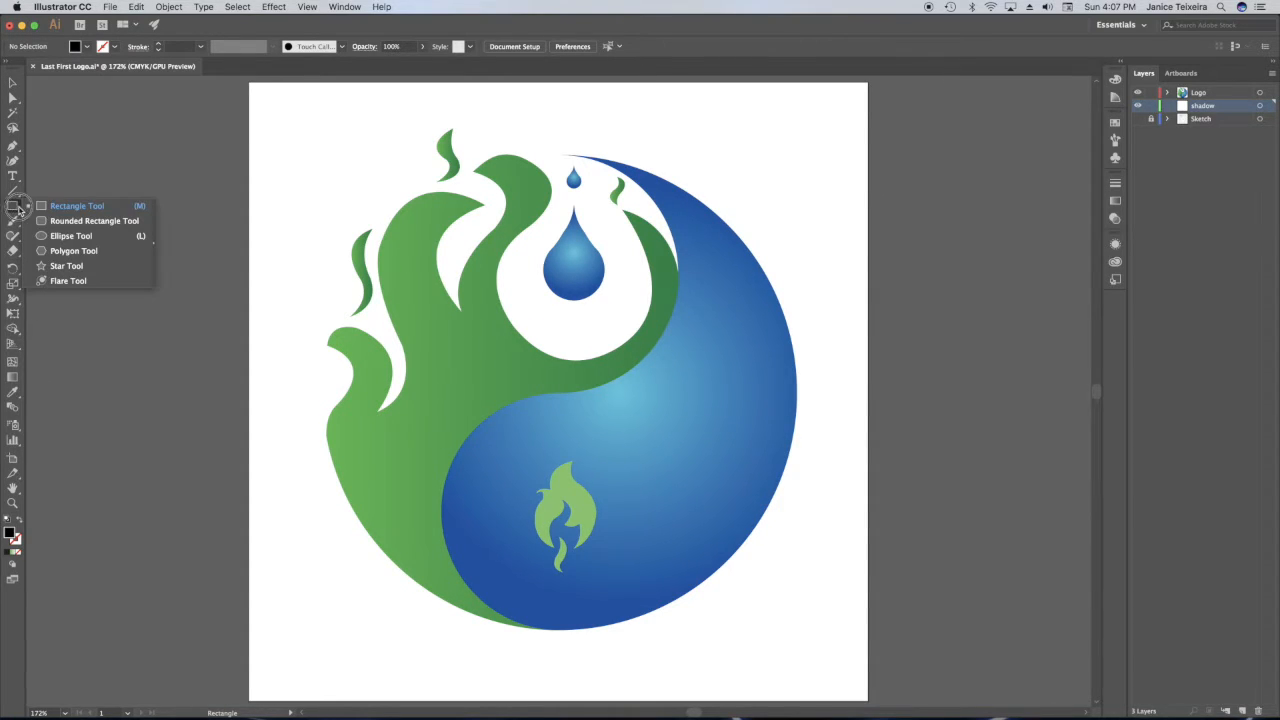
left_click(70, 236)
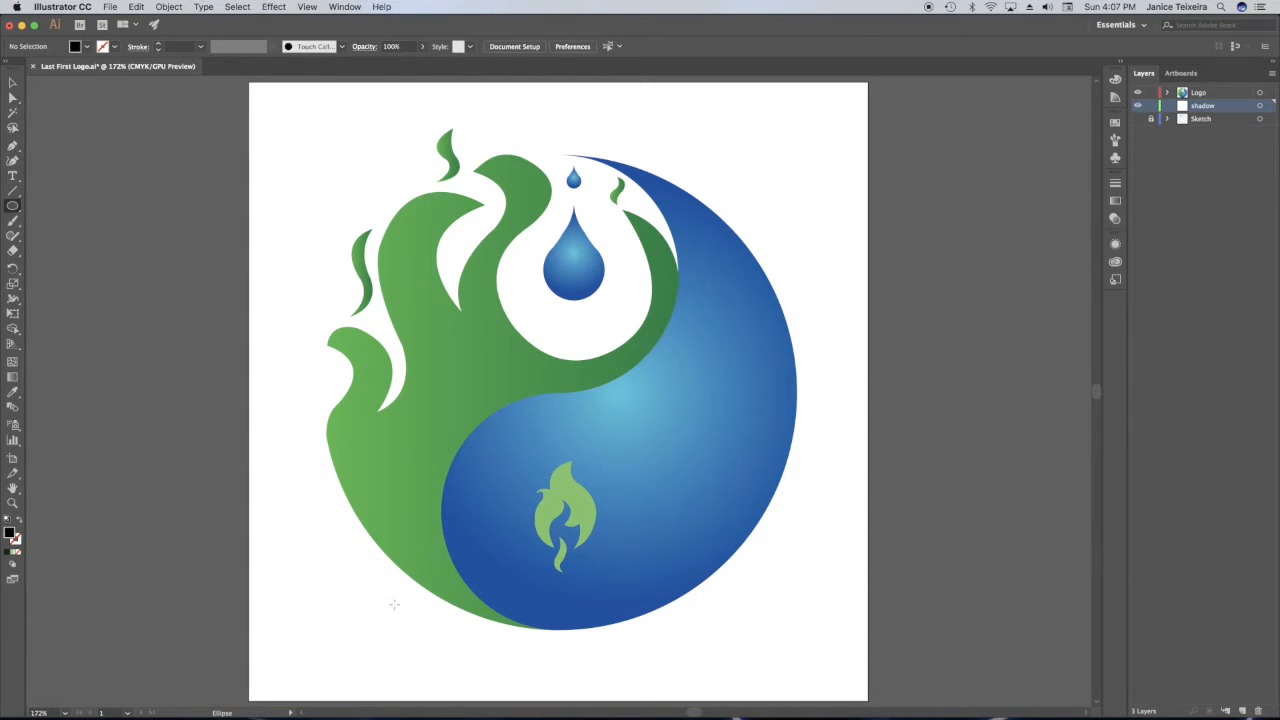
left_click_drag(350, 592, 763, 653)
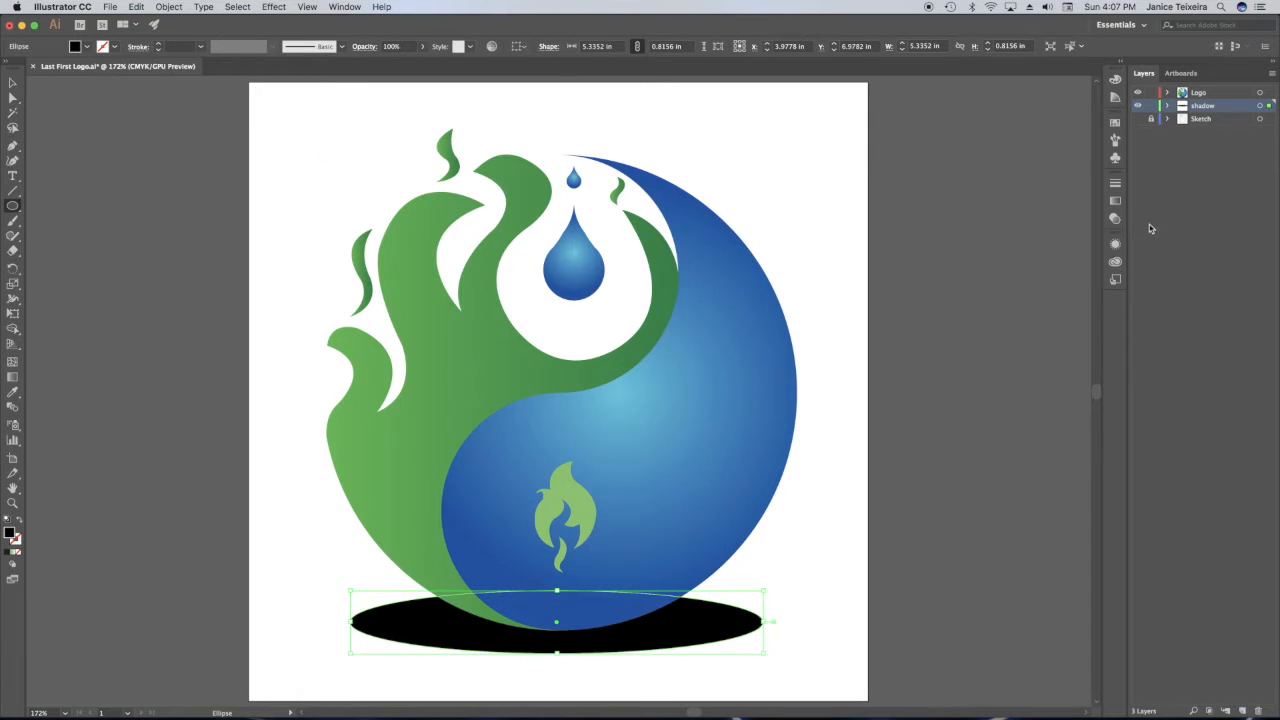
Lower the opacity of the black ellipse under the logo to 54%.
left_click(1116, 220)
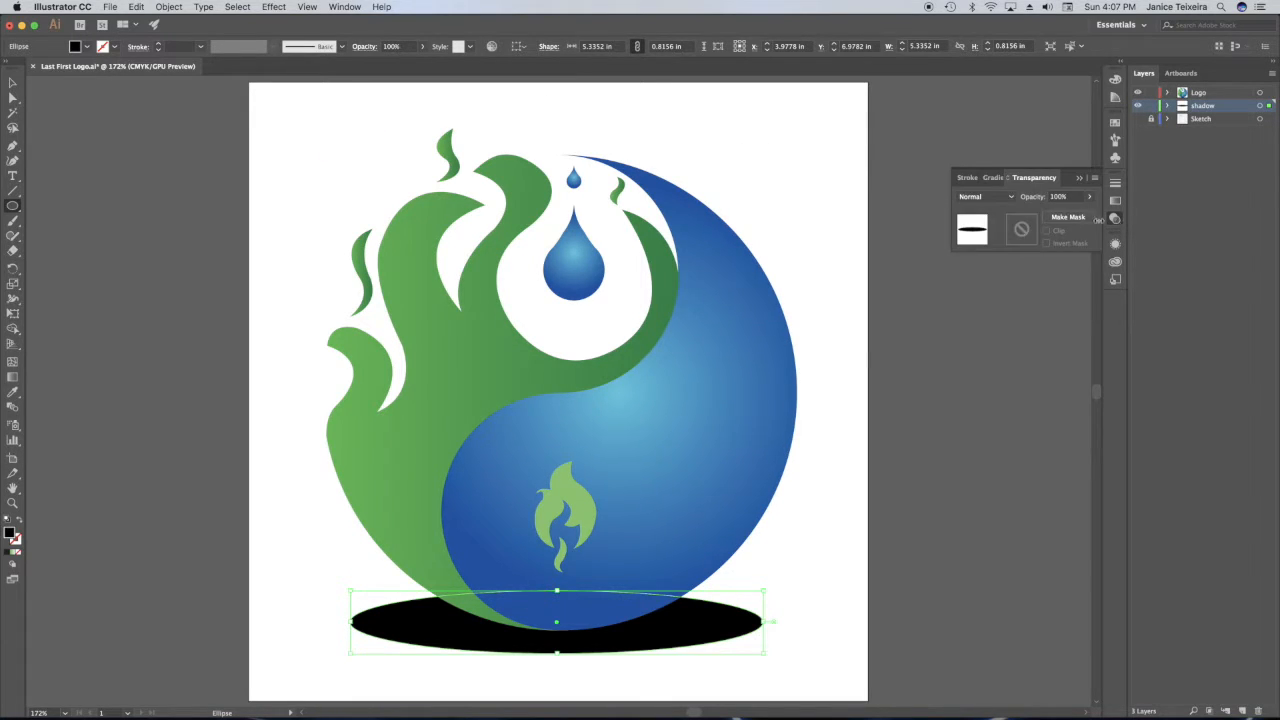
left_click(1089, 197)
left_click_drag(1087, 215, 1067, 216)
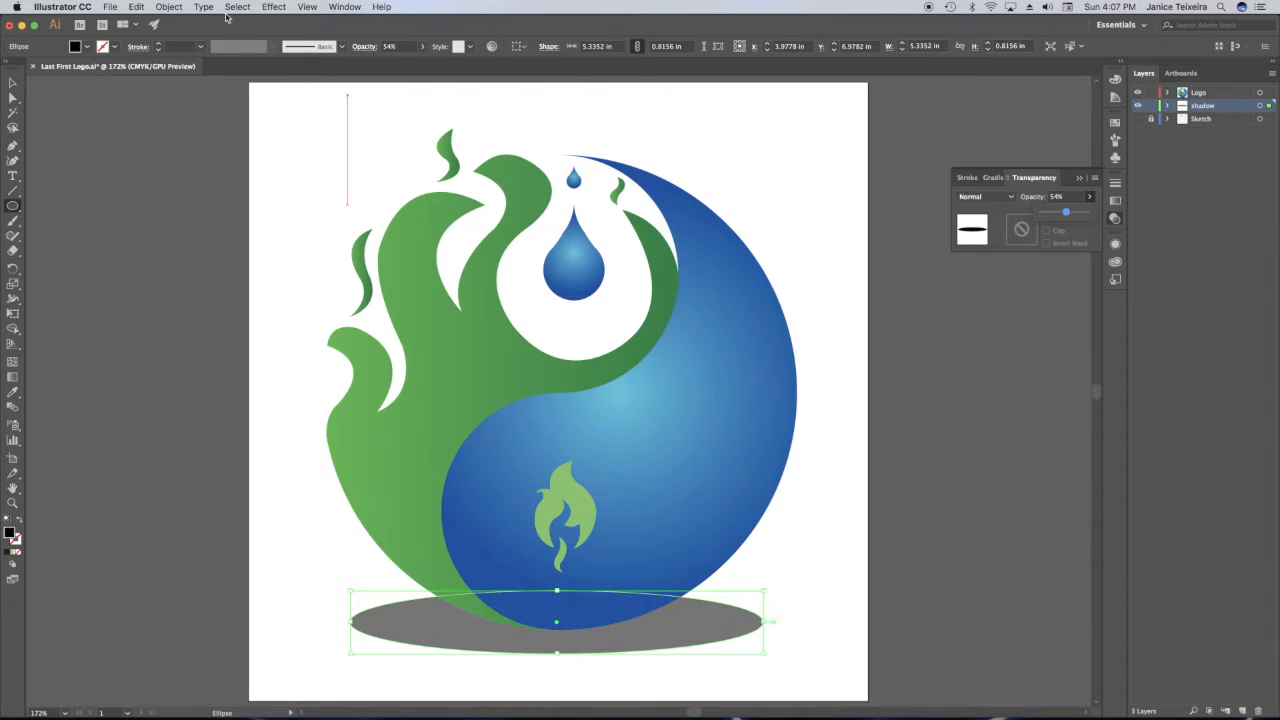
Apply a Gaussian Blur with a radius of 11 pixels to the shadow ellipse and deselect it.
left_click(272, 7)
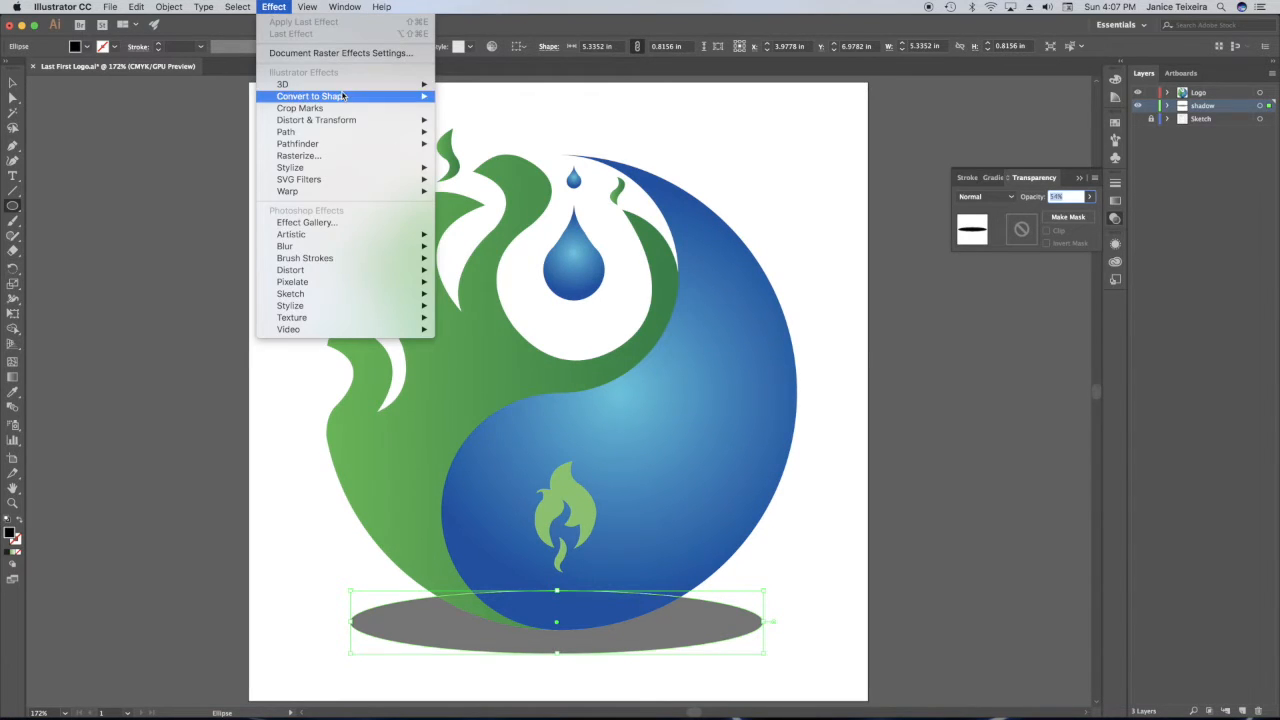
mouse_move(354, 247)
left_click(473, 248)
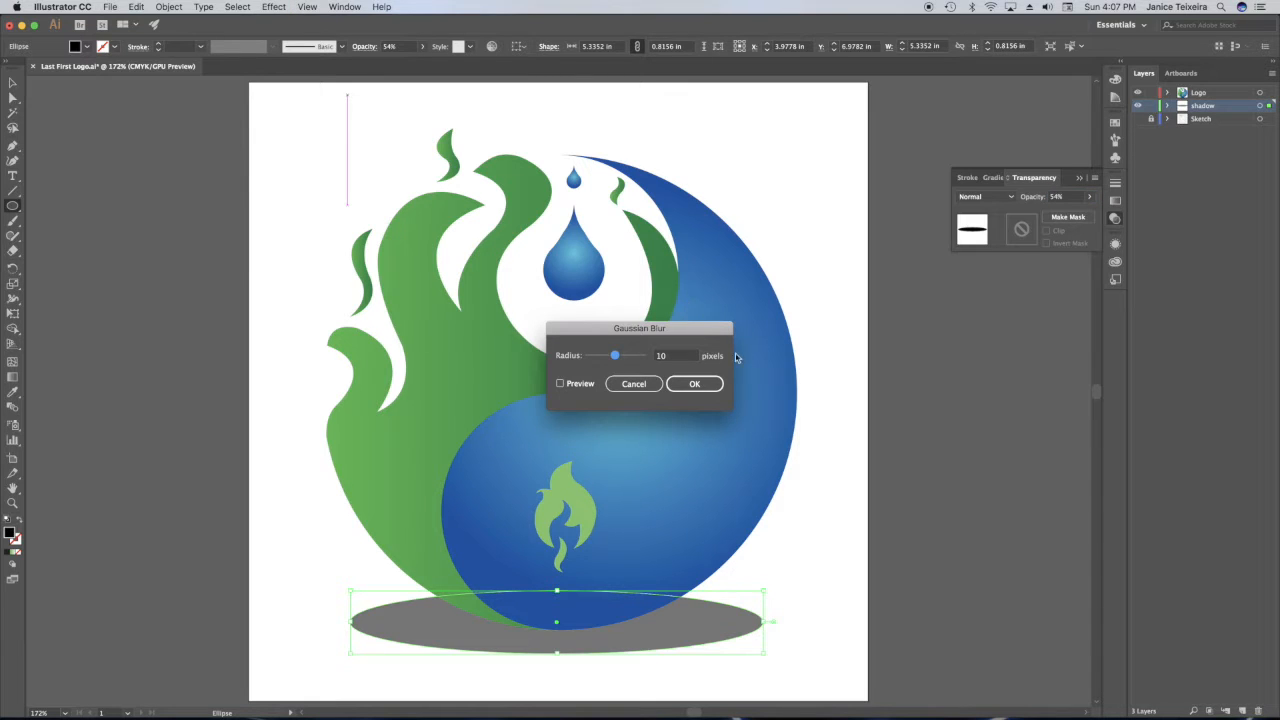
left_click(575, 389)
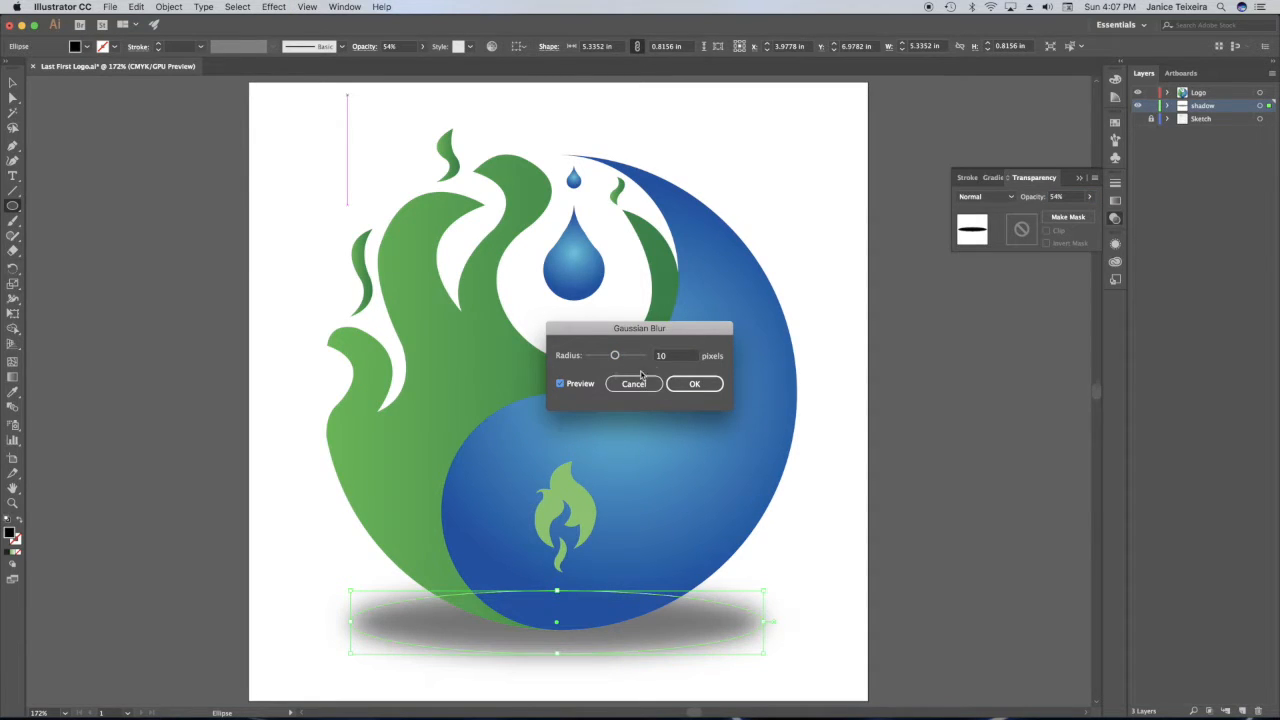
left_click_drag(617, 364, 615, 358)
left_click(694, 386)
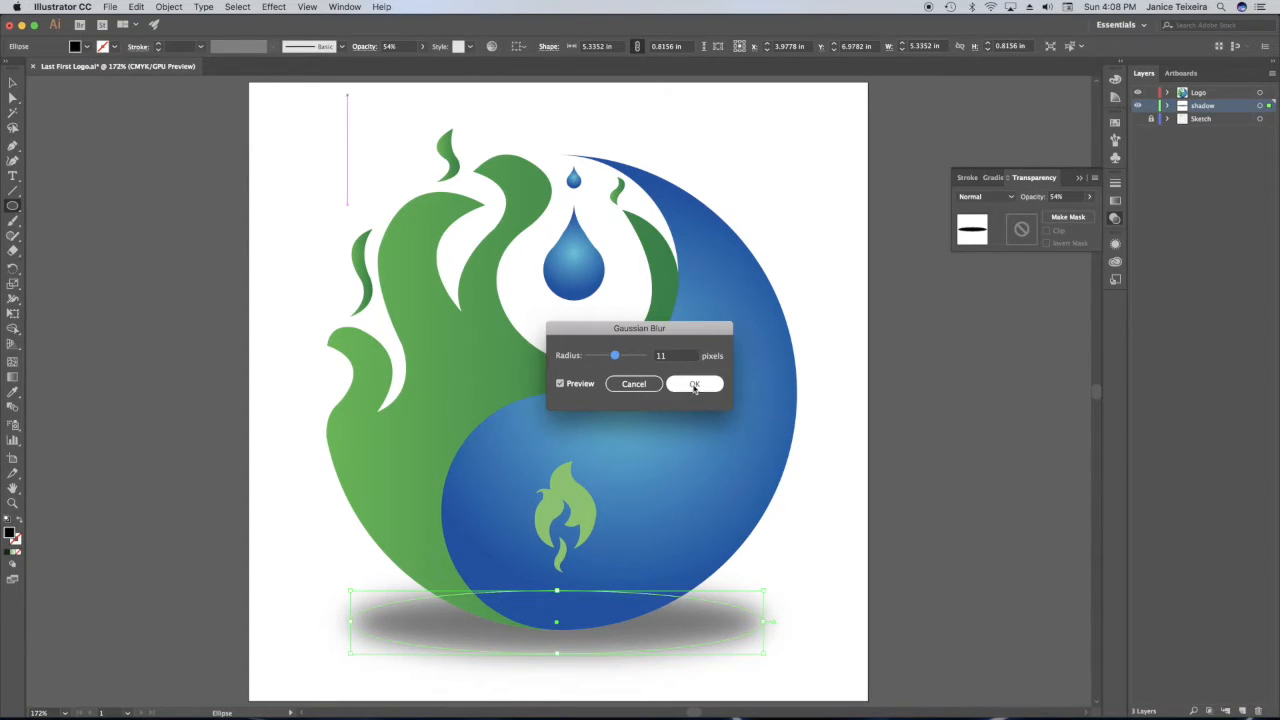
left_click(311, 106)
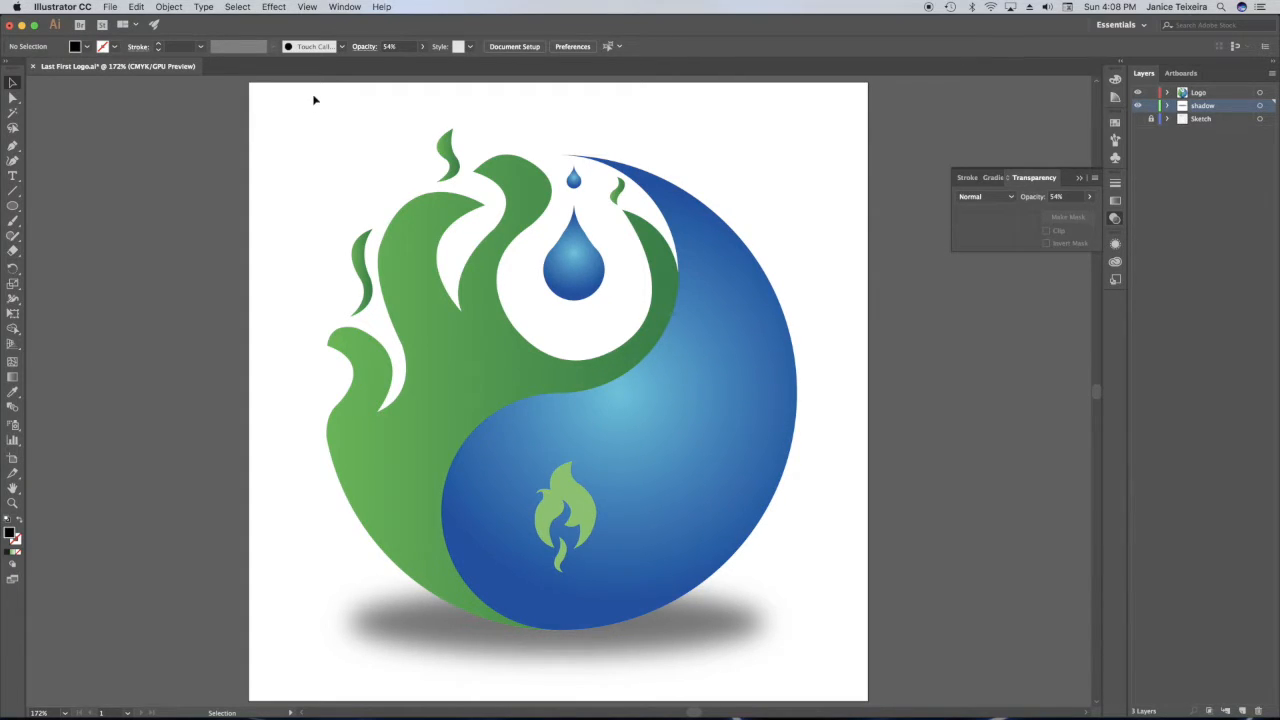
Draw a smaller black ellipse about 2.55 by 0.41 in at the logo's contact point and set its opacity to 33%.
left_click(13, 206)
left_click_drag(462, 611, 658, 641)
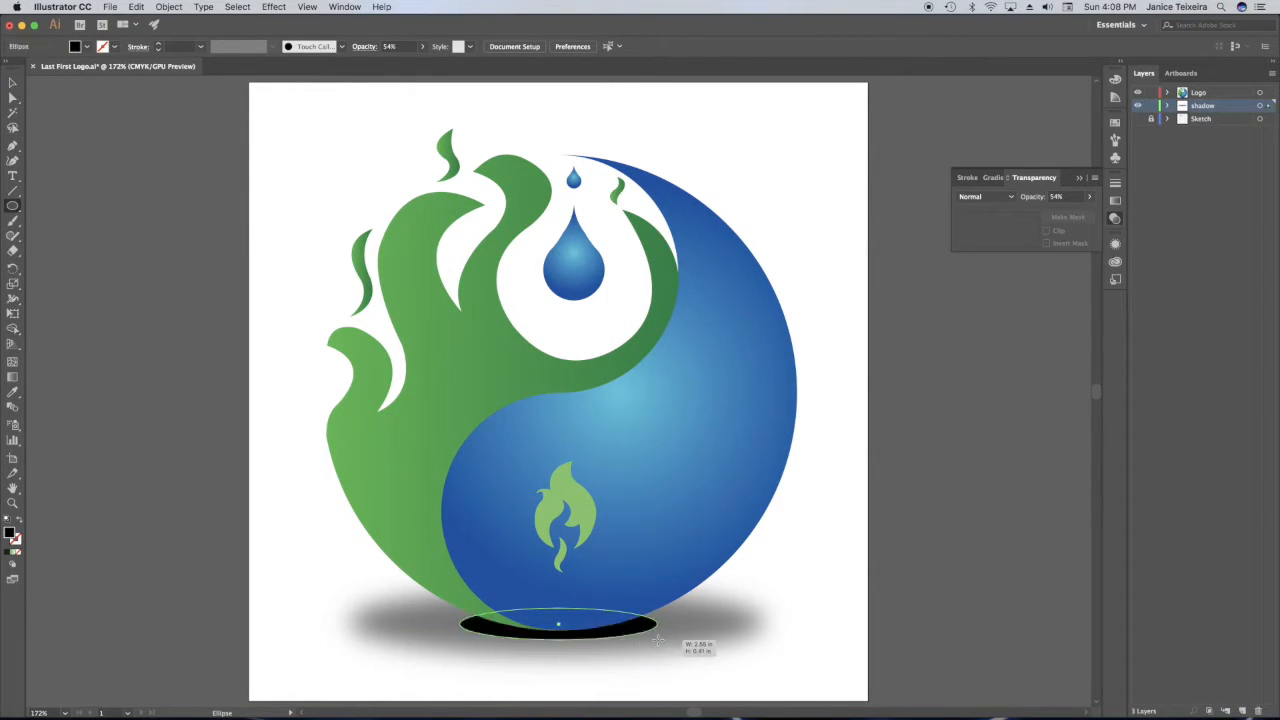
left_click(1089, 196)
left_click_drag(1092, 217, 1056, 213)
Apply a Gaussian Blur with a slightly reduced radius to the smaller shadow ellipse and deselect it.
left_click(273, 7)
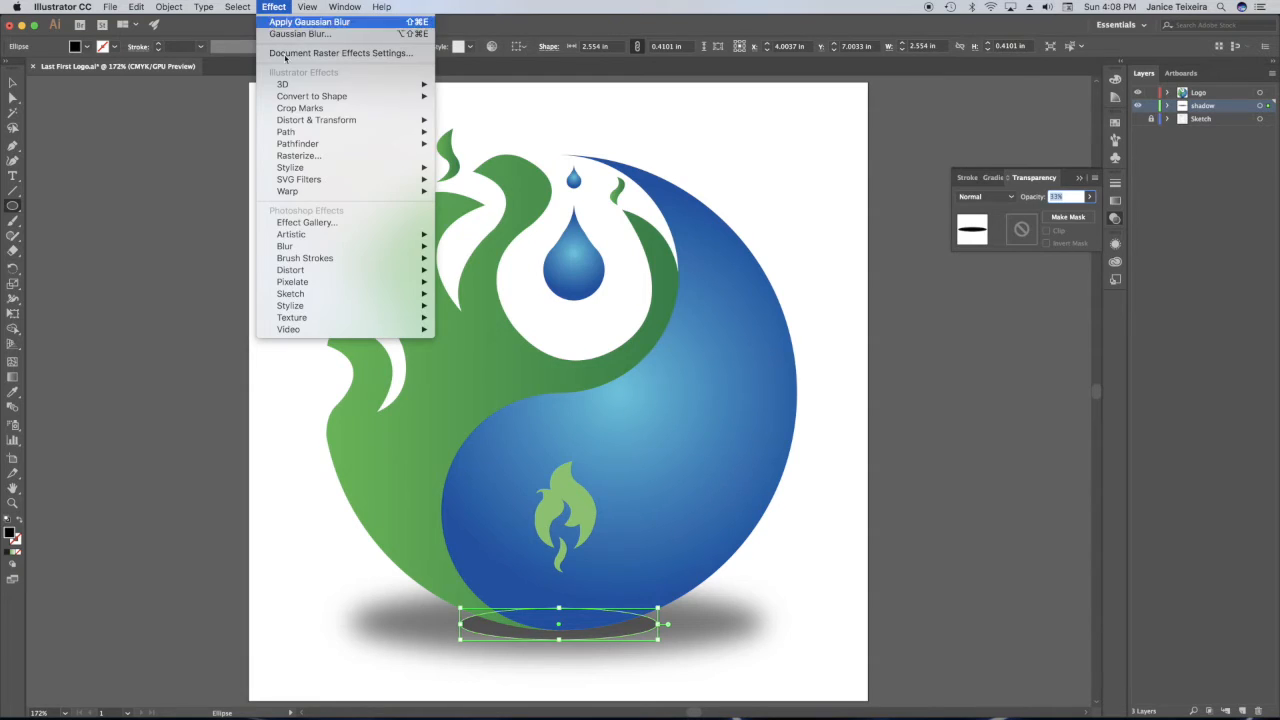
mouse_move(300, 248)
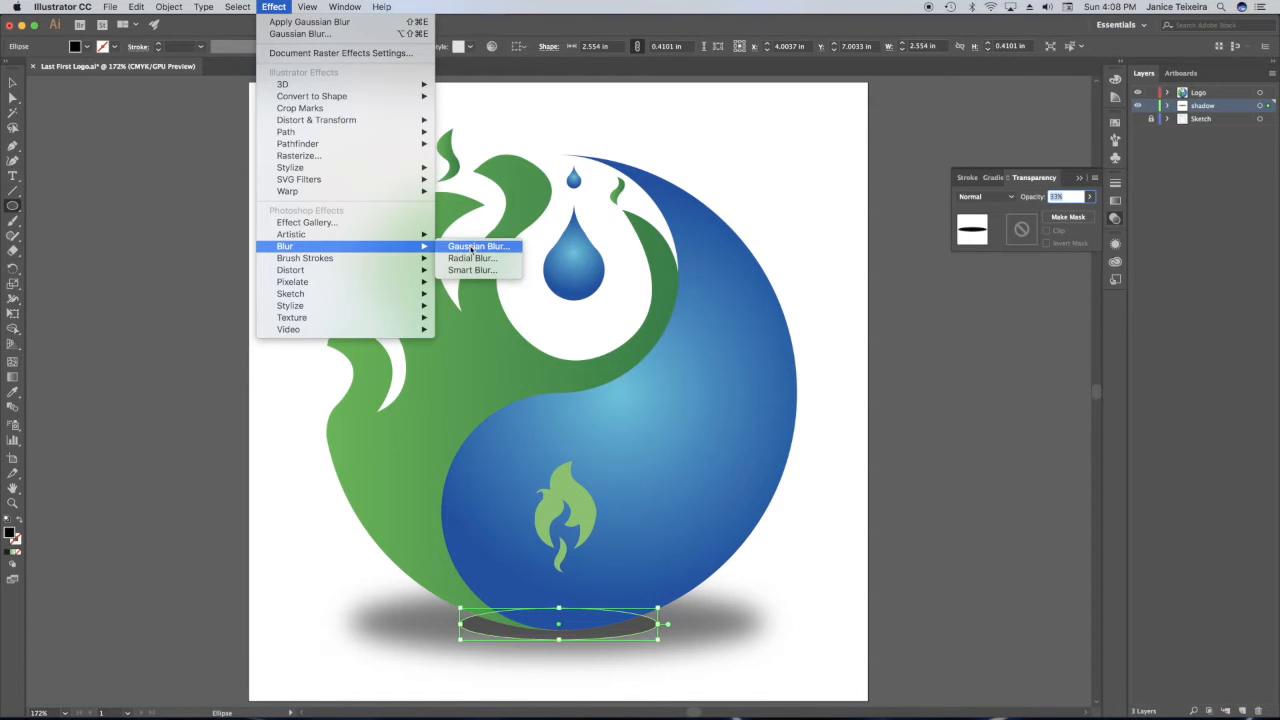
left_click(472, 247)
left_click_drag(614, 355, 607, 357)
left_click(694, 384)
left_click(13, 82)
left_click(82, 90)
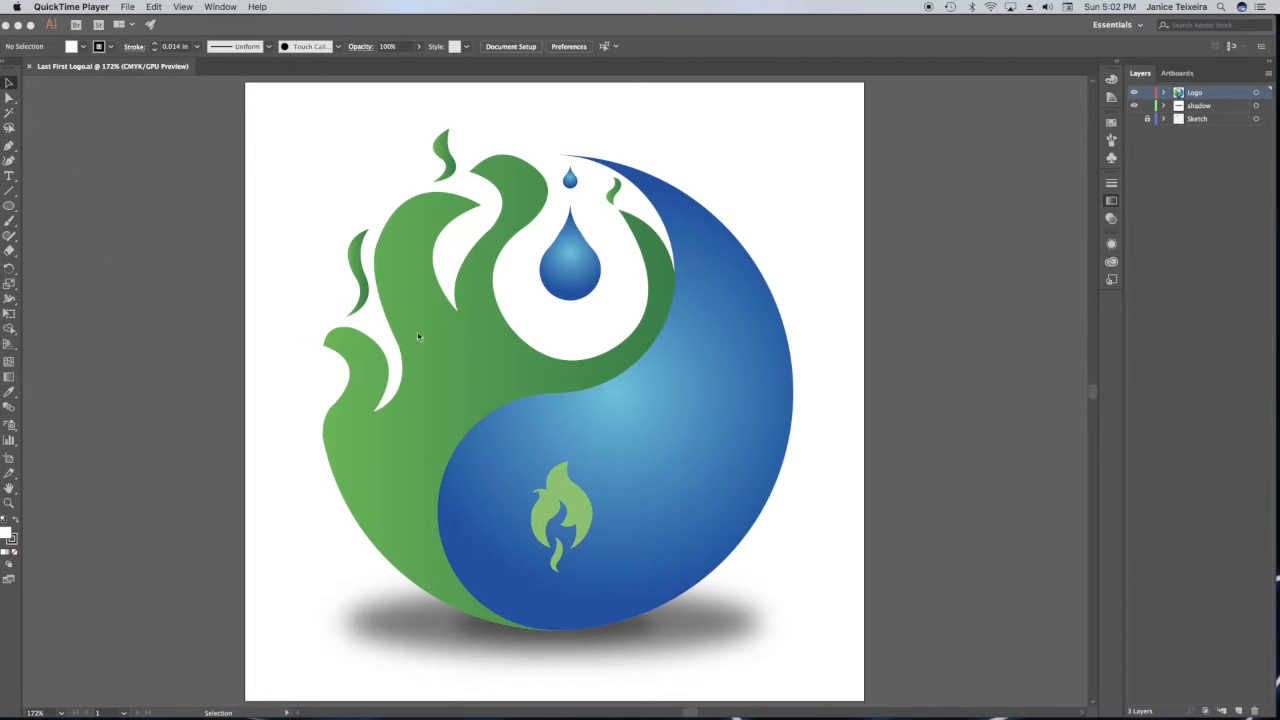
Save the green half's gradient as a new swatch named Green Gradient and deselect the shape.
left_click(11, 84)
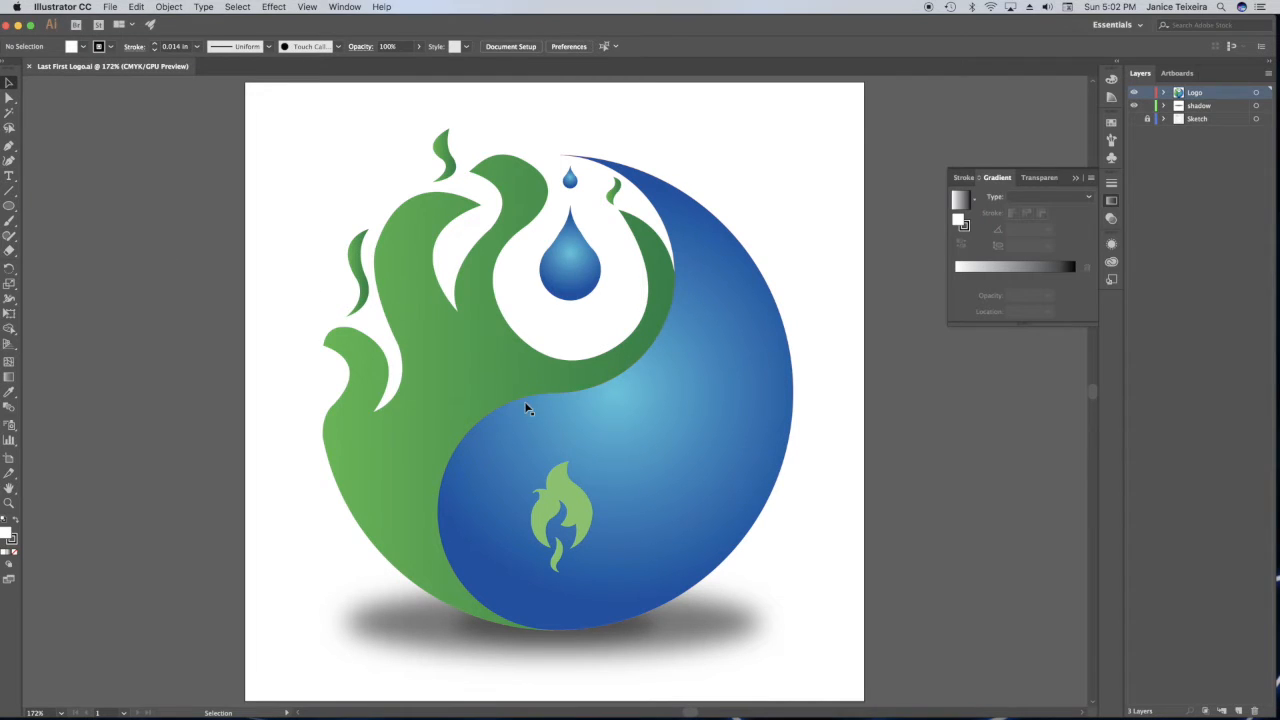
left_click(475, 374)
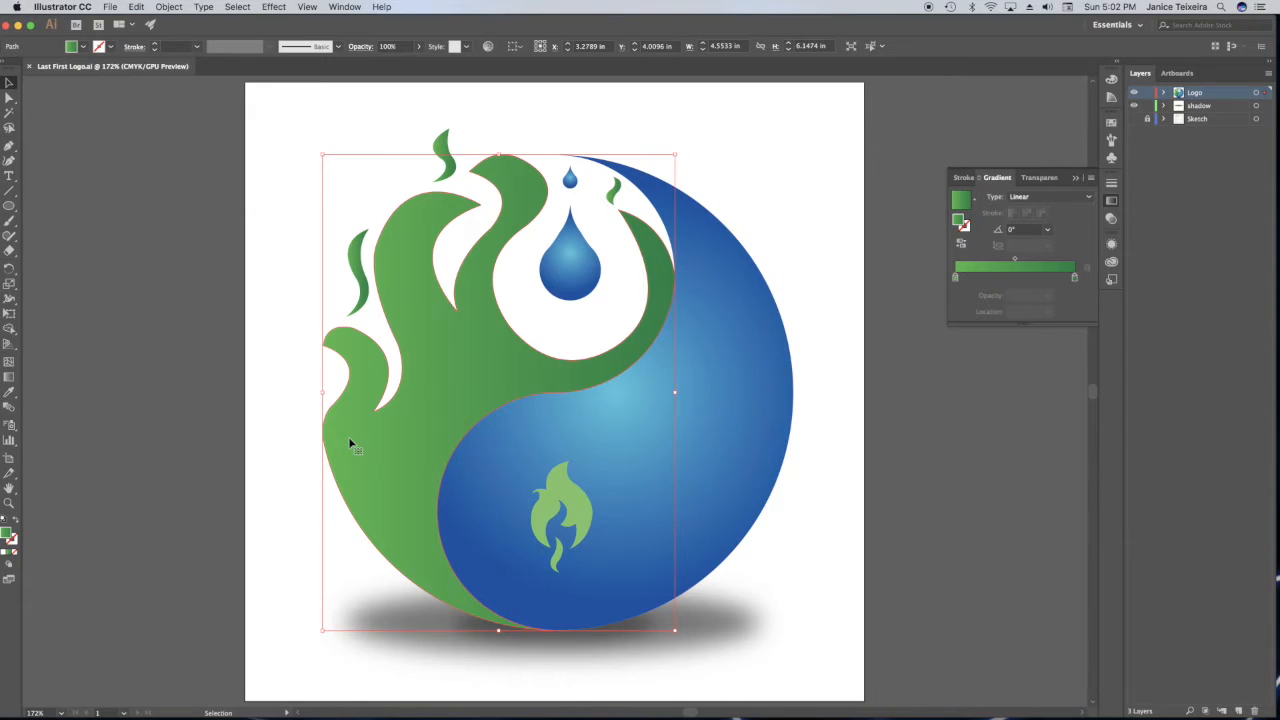
left_click(84, 49)
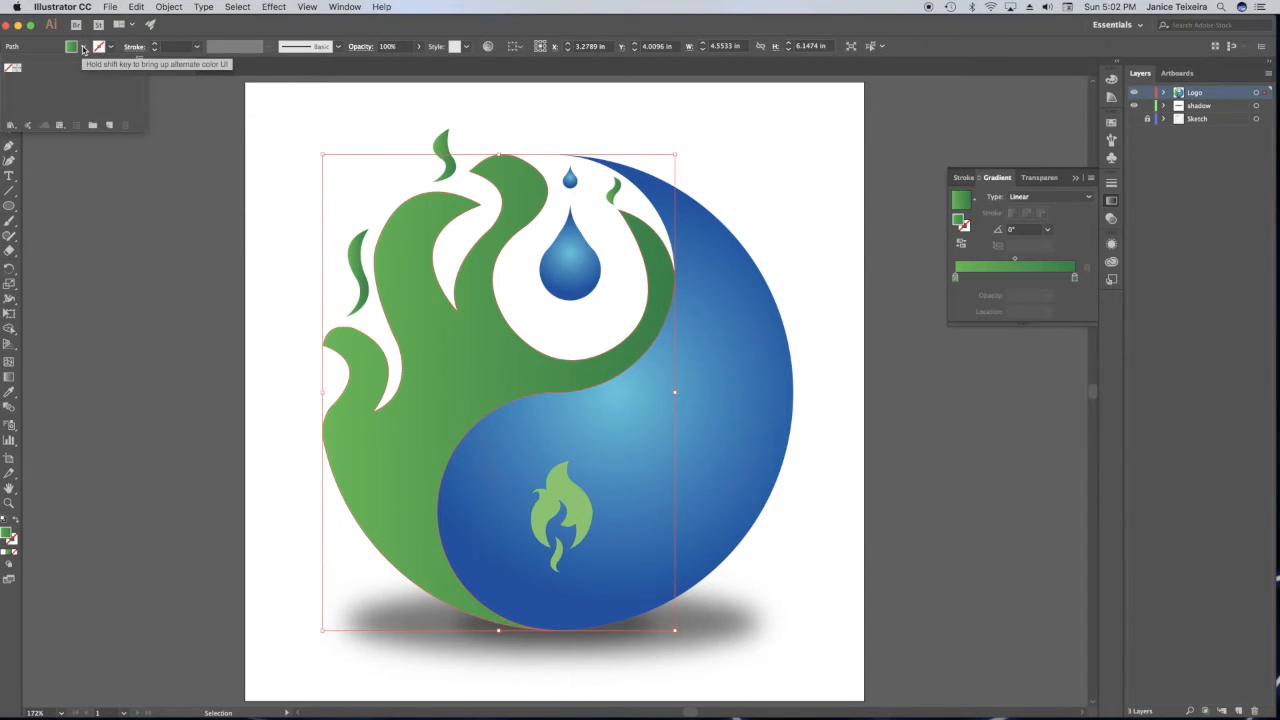
left_click(110, 126)
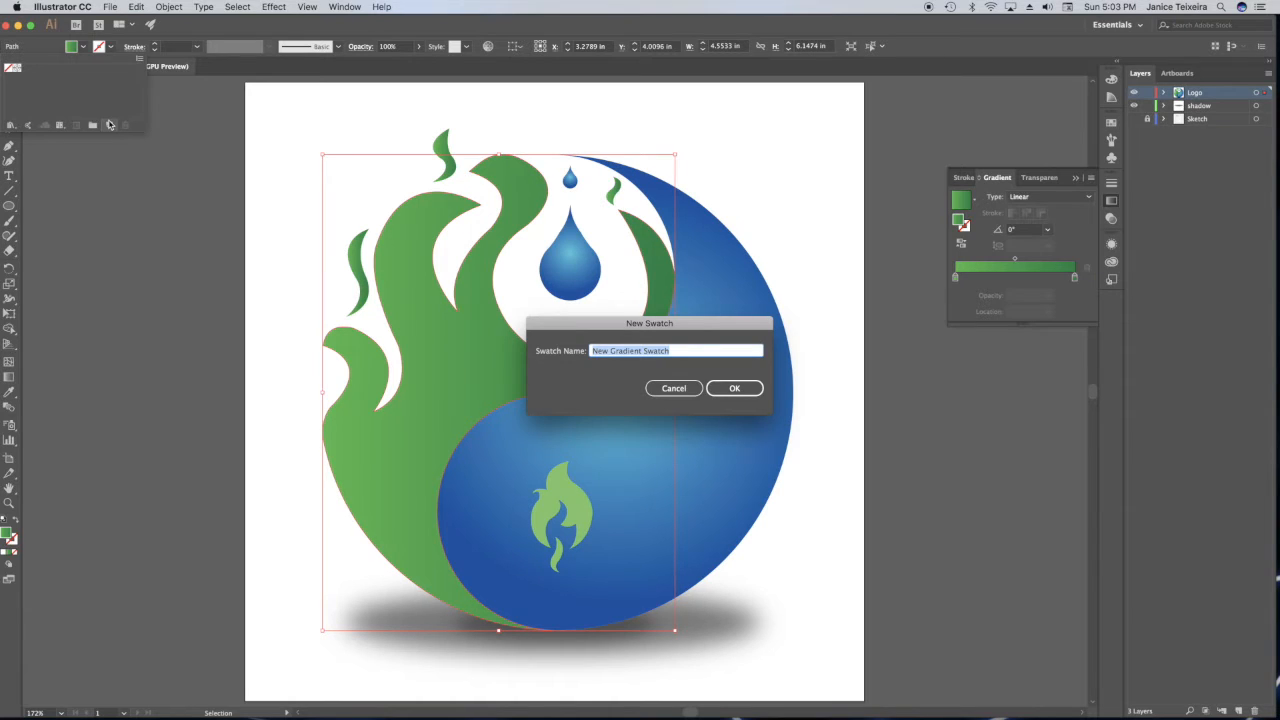
type("Gr")
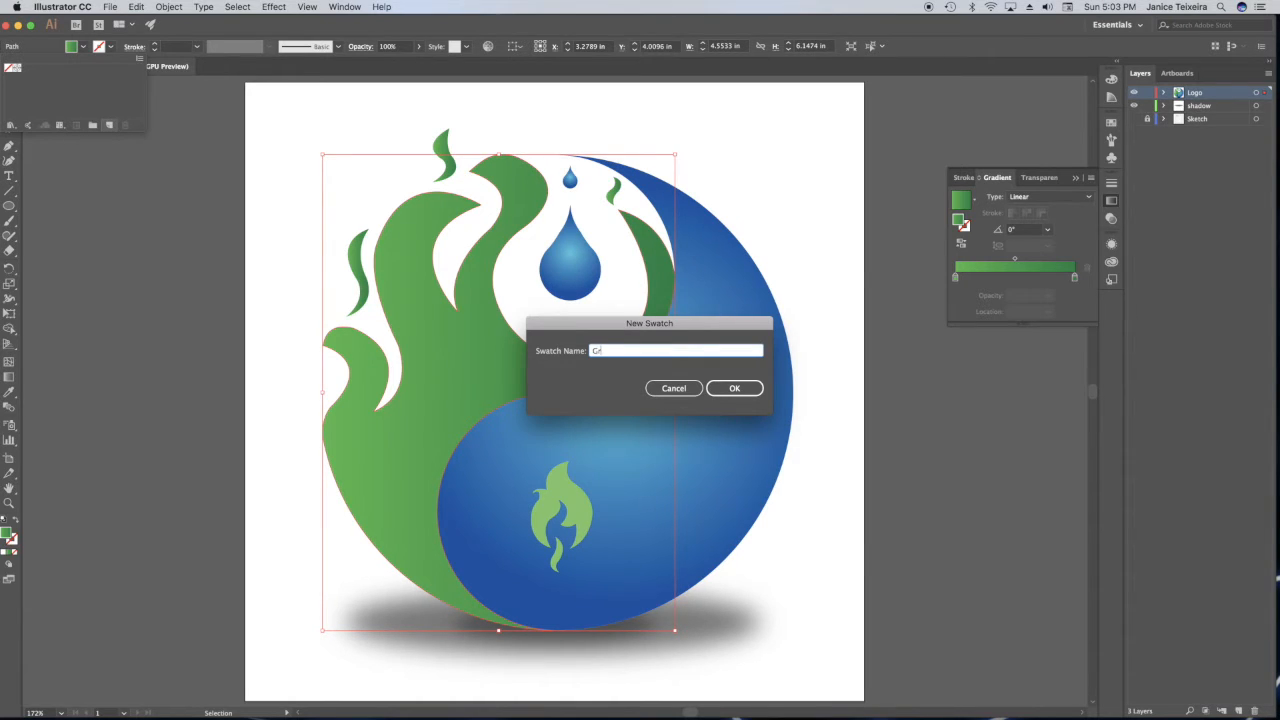
type("een Gradient")
left_click(734, 388)
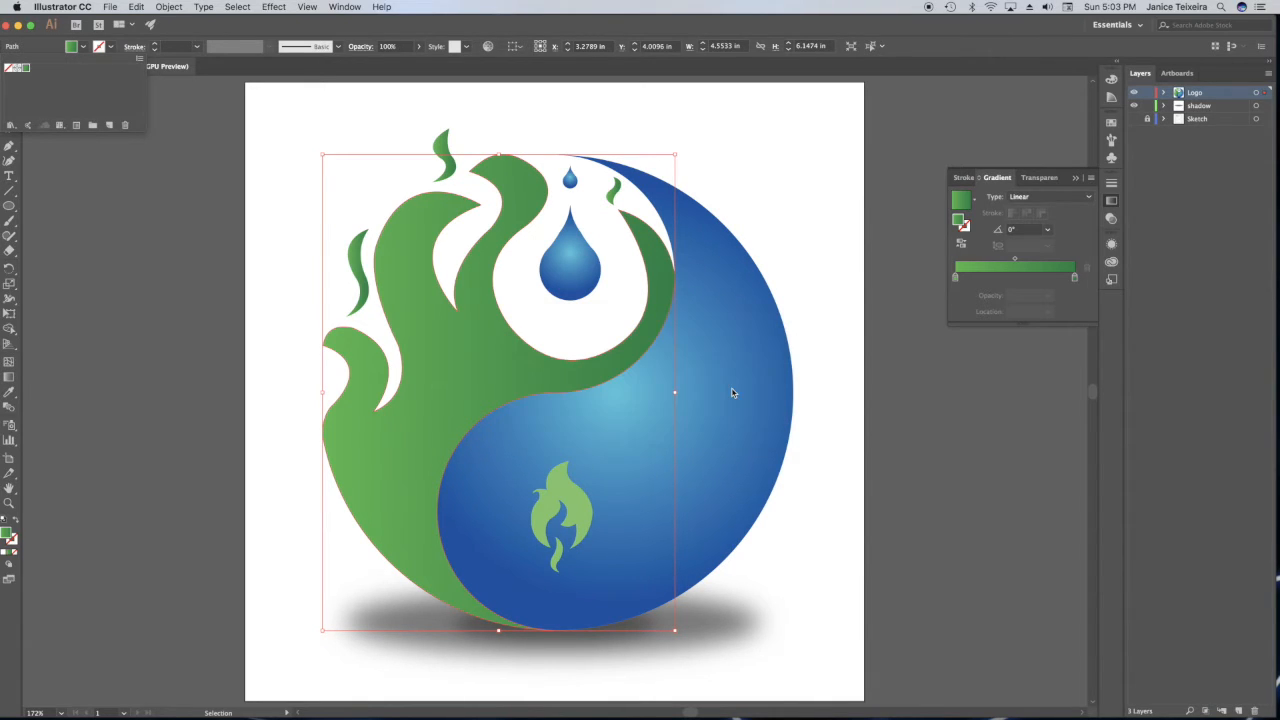
left_click(309, 121)
left_click(271, 126)
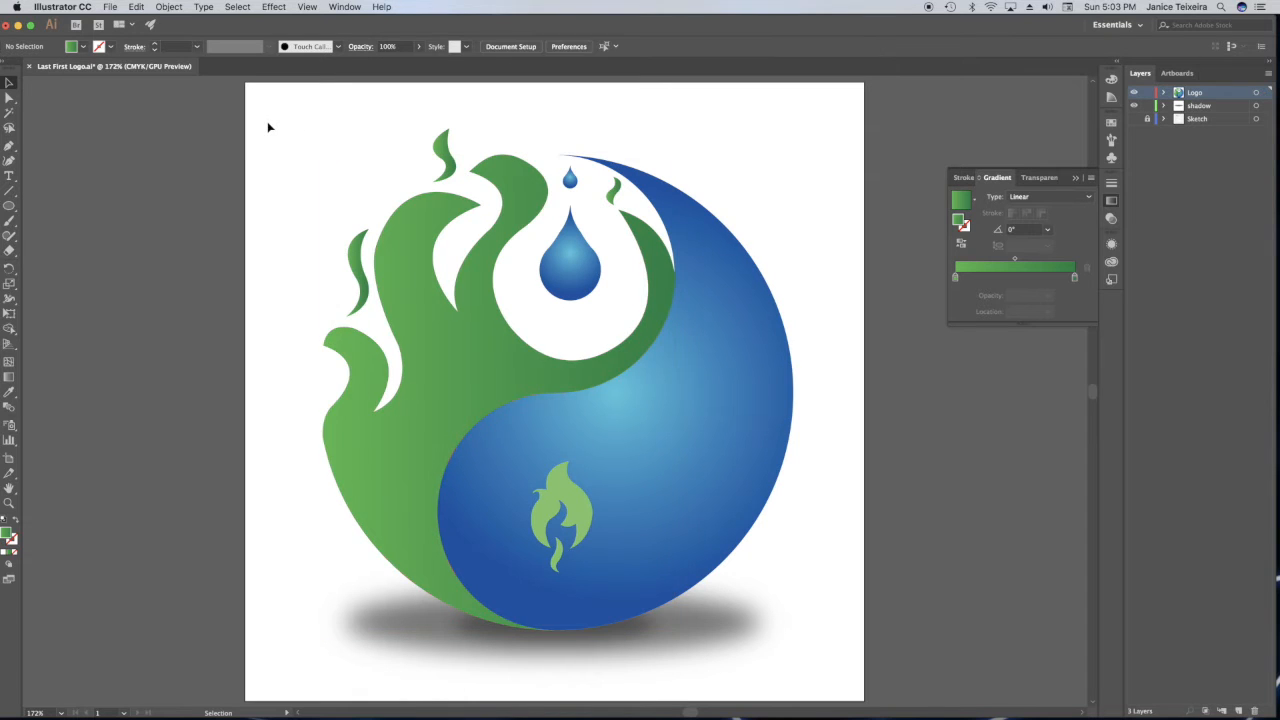
Fill the small flame group inside the blue half with the Green Gradient swatch and deselect it.
left_click(552, 515)
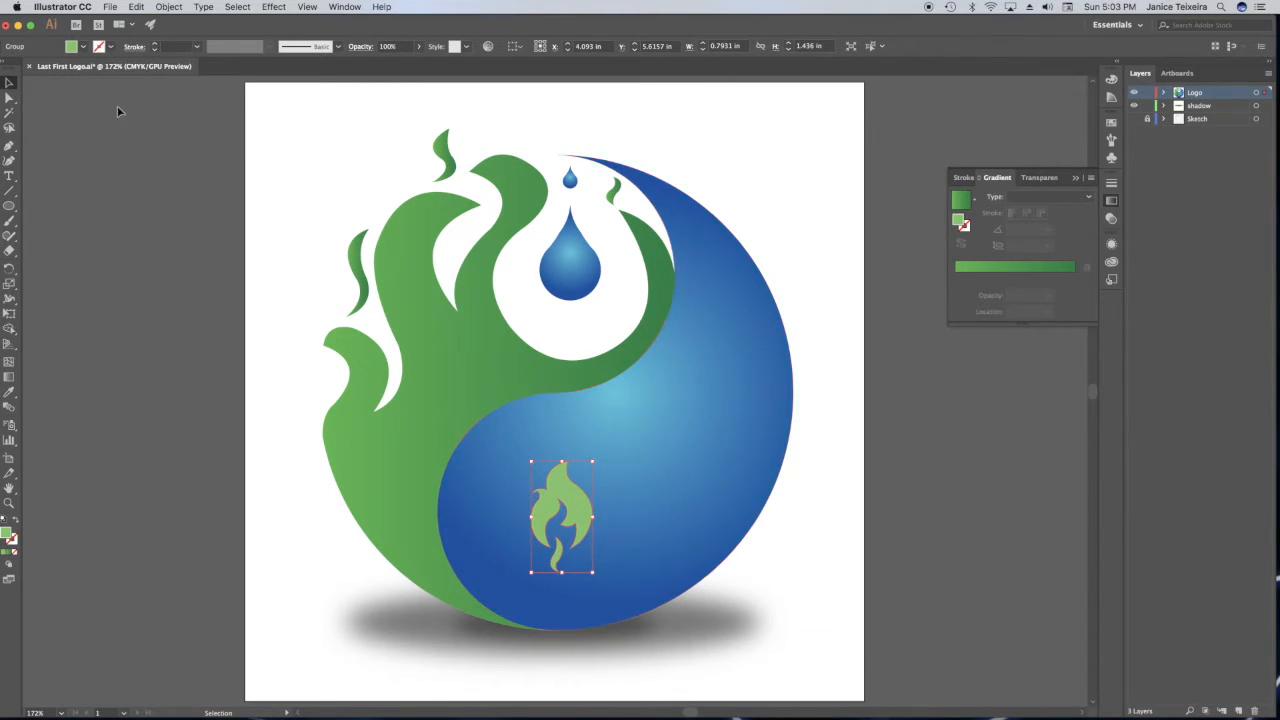
left_click(83, 47)
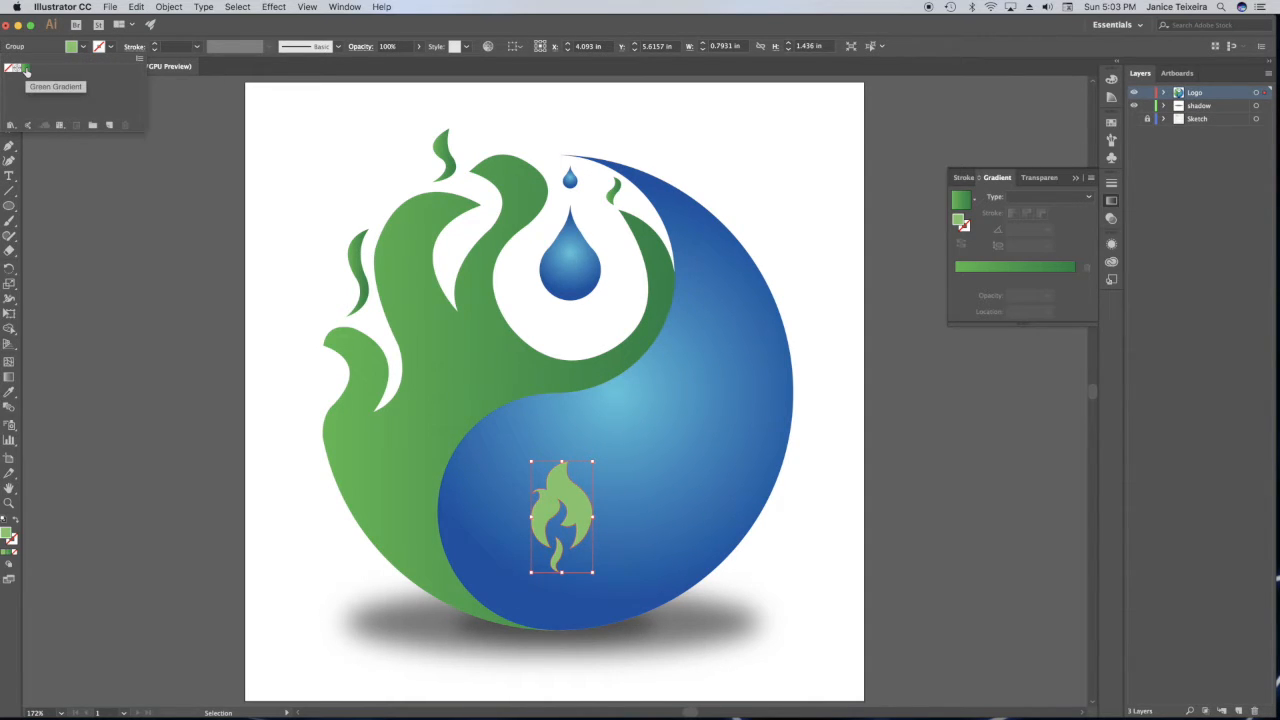
left_click(26, 70)
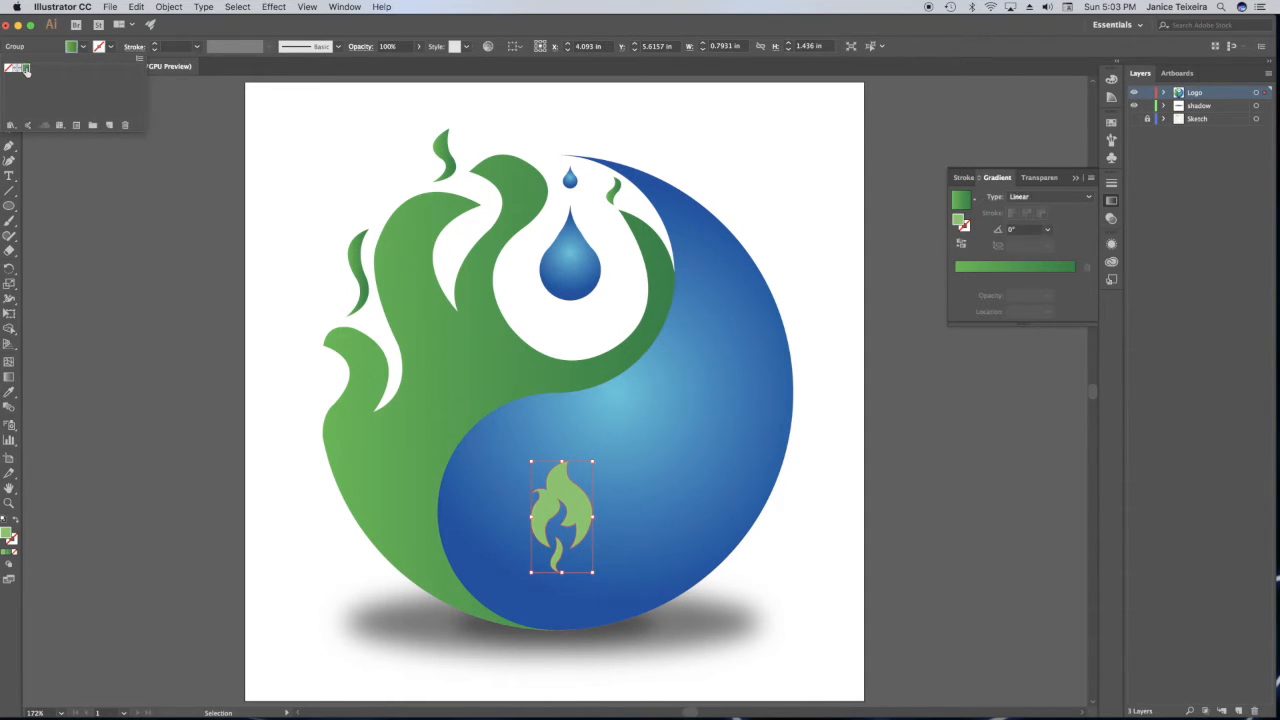
left_click(306, 120)
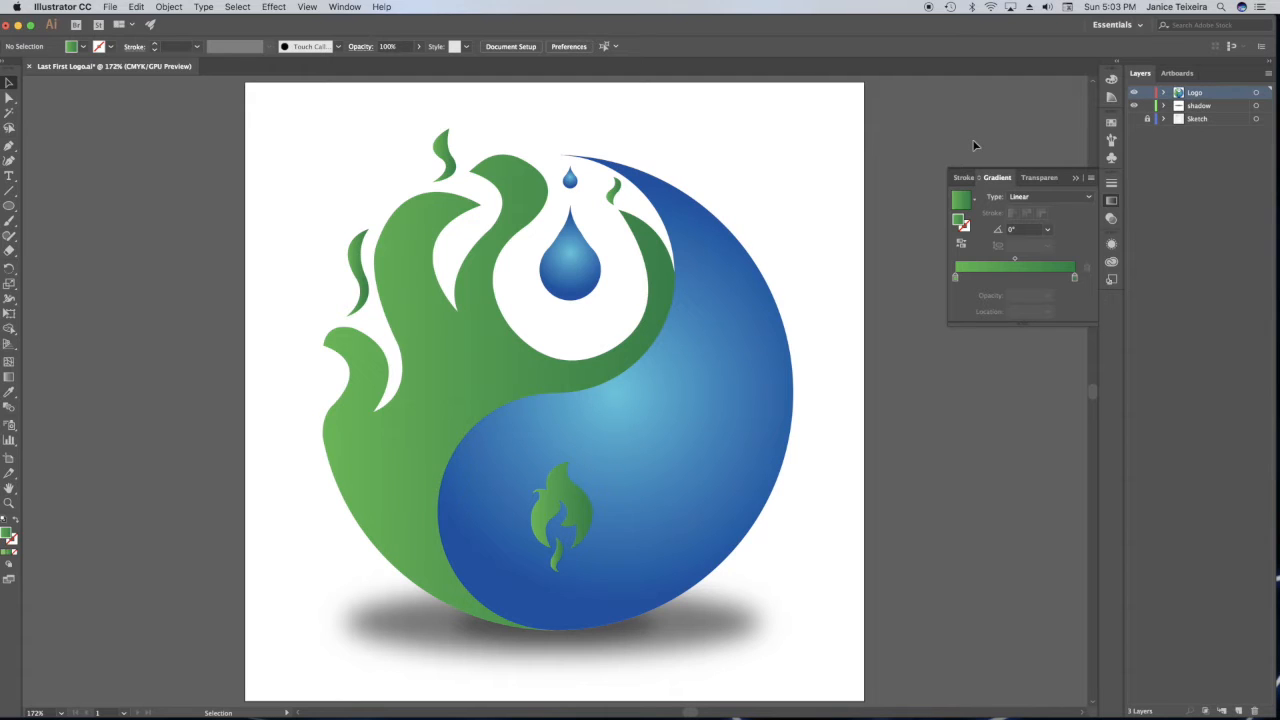
Draw an ellipse about 2.70 by 1.54 in over the blue half, rotate it about 35.6°, and move it toward the lower-right edge.
left_click(9, 206)
left_click_drag(466, 507, 676, 625)
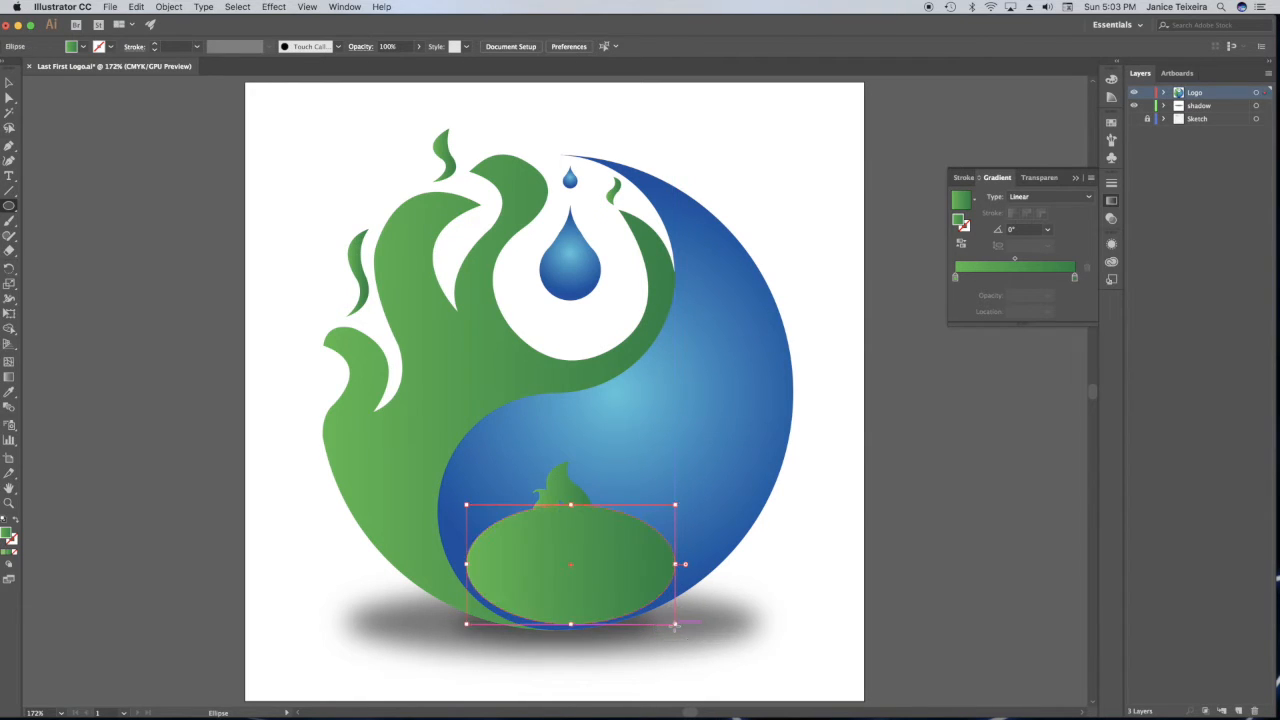
left_click_drag(677, 499, 622, 452)
key("v")
left_click_drag(608, 567, 694, 526)
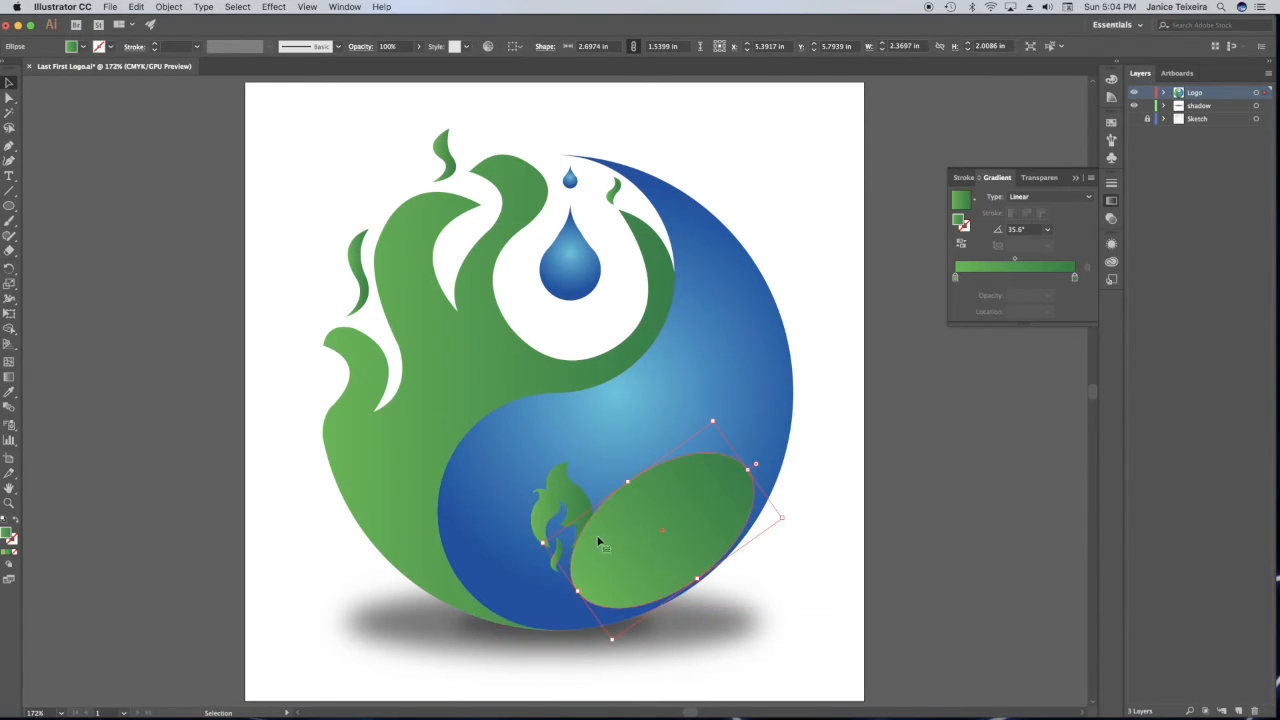
Enlarge the ellipse to about 3.41 by 1.95 in, tilt it to about 38.7°, and fit it against the blue half's lower-right edge.
left_click_drag(541, 541, 506, 546)
left_click_drag(702, 406, 713, 382)
left_click_drag(662, 513, 670, 506)
left_click_drag(503, 535, 505, 544)
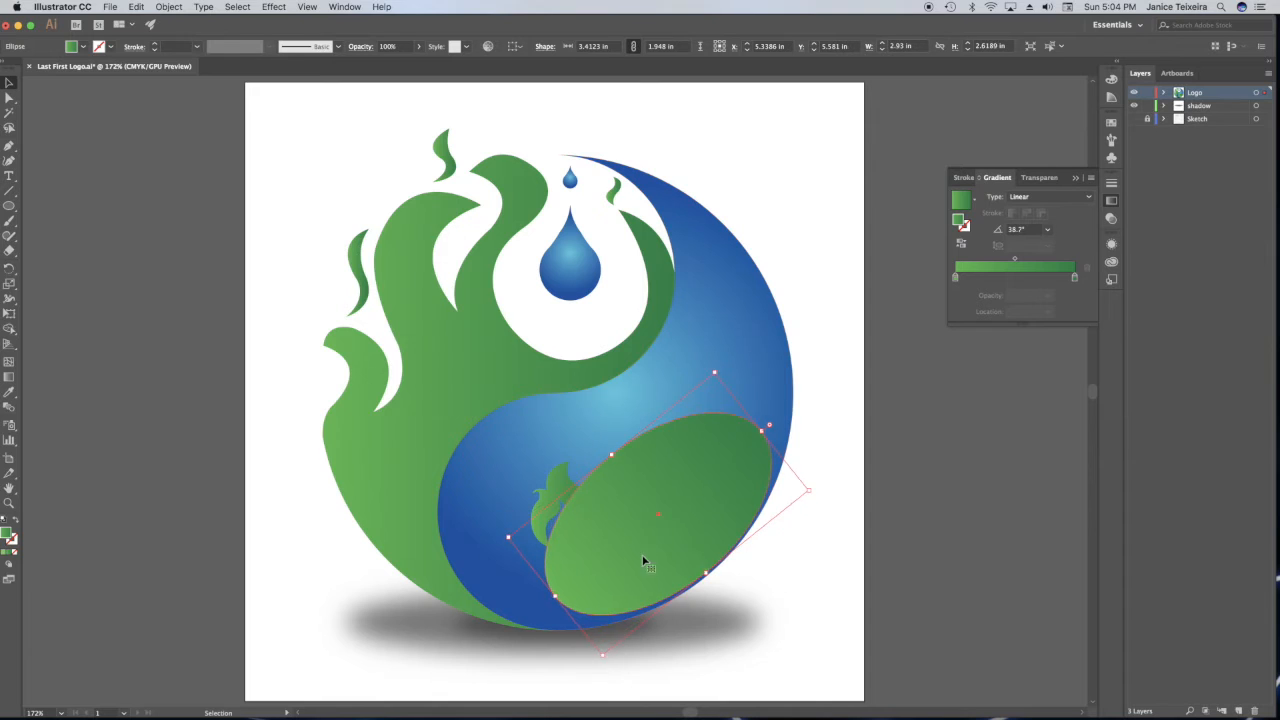
left_click(870, 614)
left_click(700, 523)
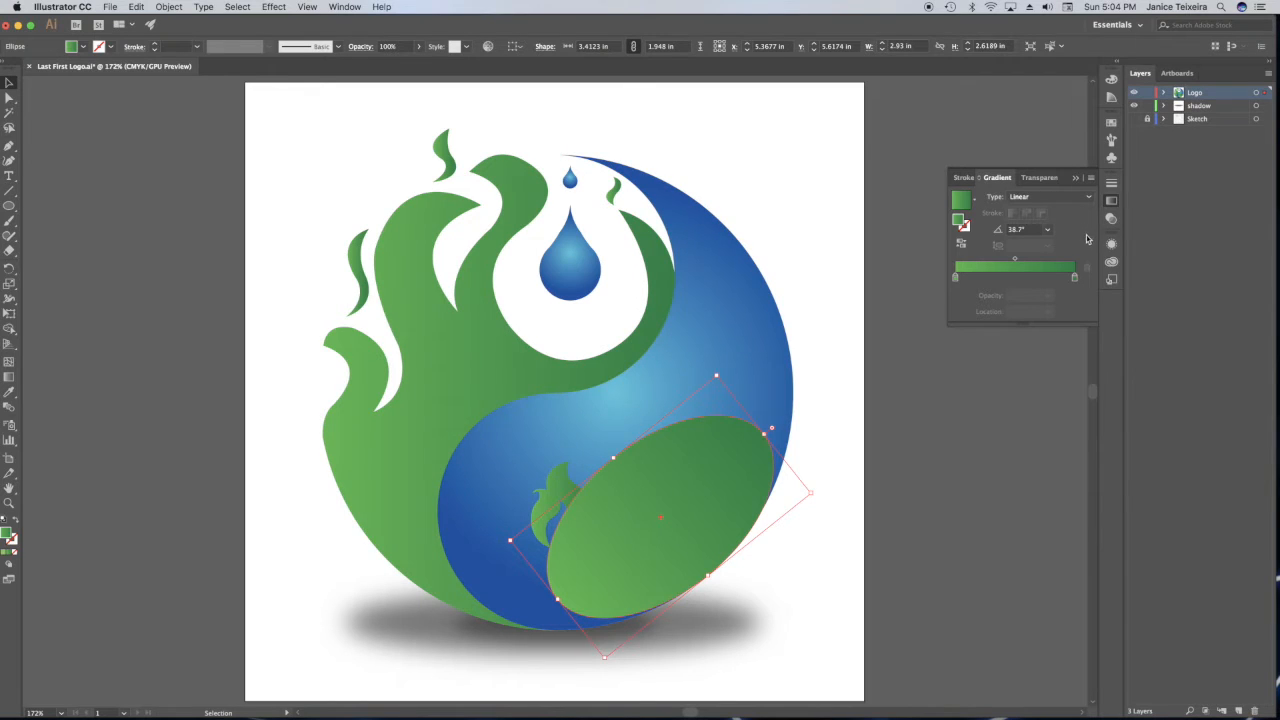
Change the ellipse's gradient colors to white at the start stop and black at the end stop.
left_click(955, 277)
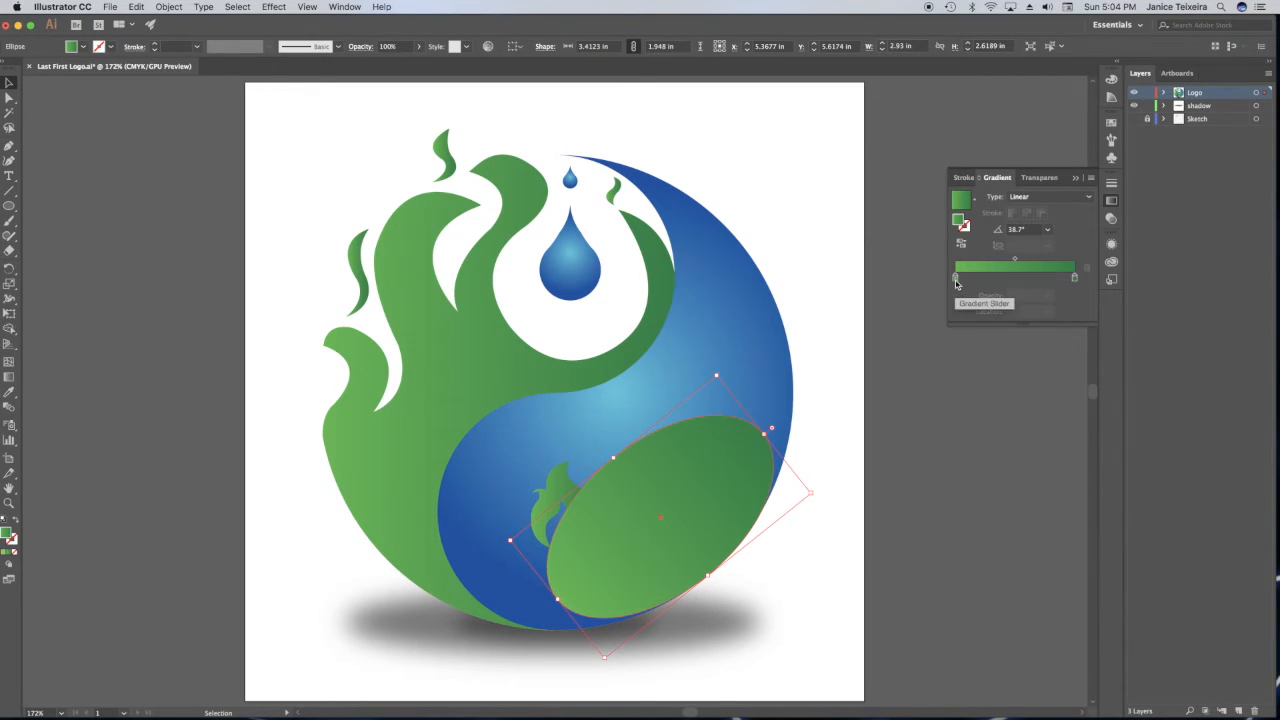
double_click(955, 277)
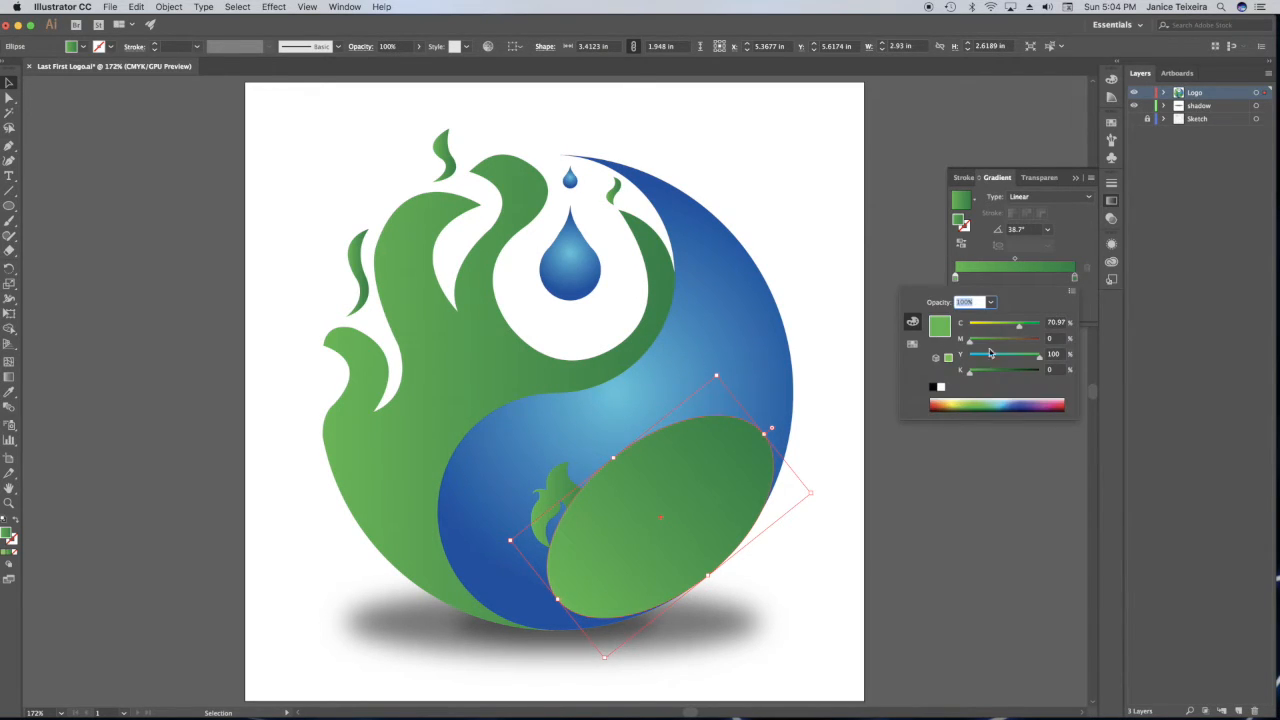
left_click(941, 387)
double_click(1075, 277)
left_click(933, 387)
left_click(1072, 291)
left_click(1070, 238)
left_click(1045, 207)
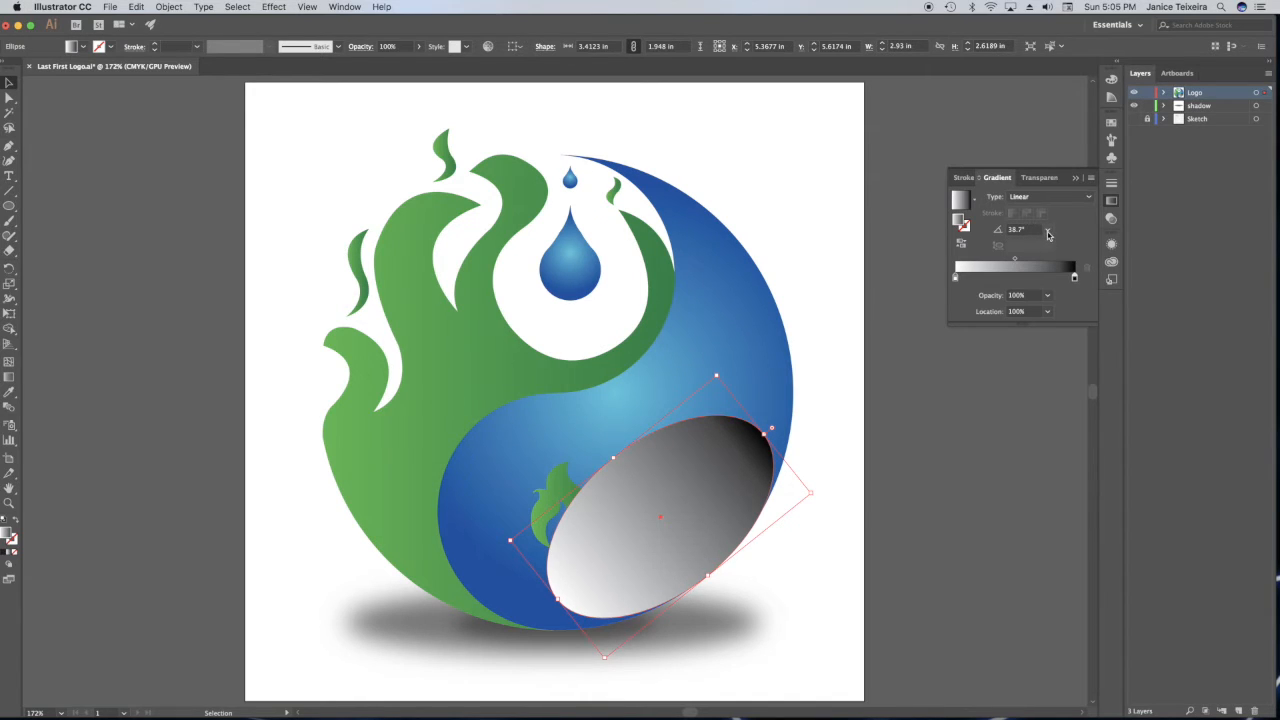
Try several preset angles for the ellipse's gradient, including 60° and -135°.
left_click(1048, 230)
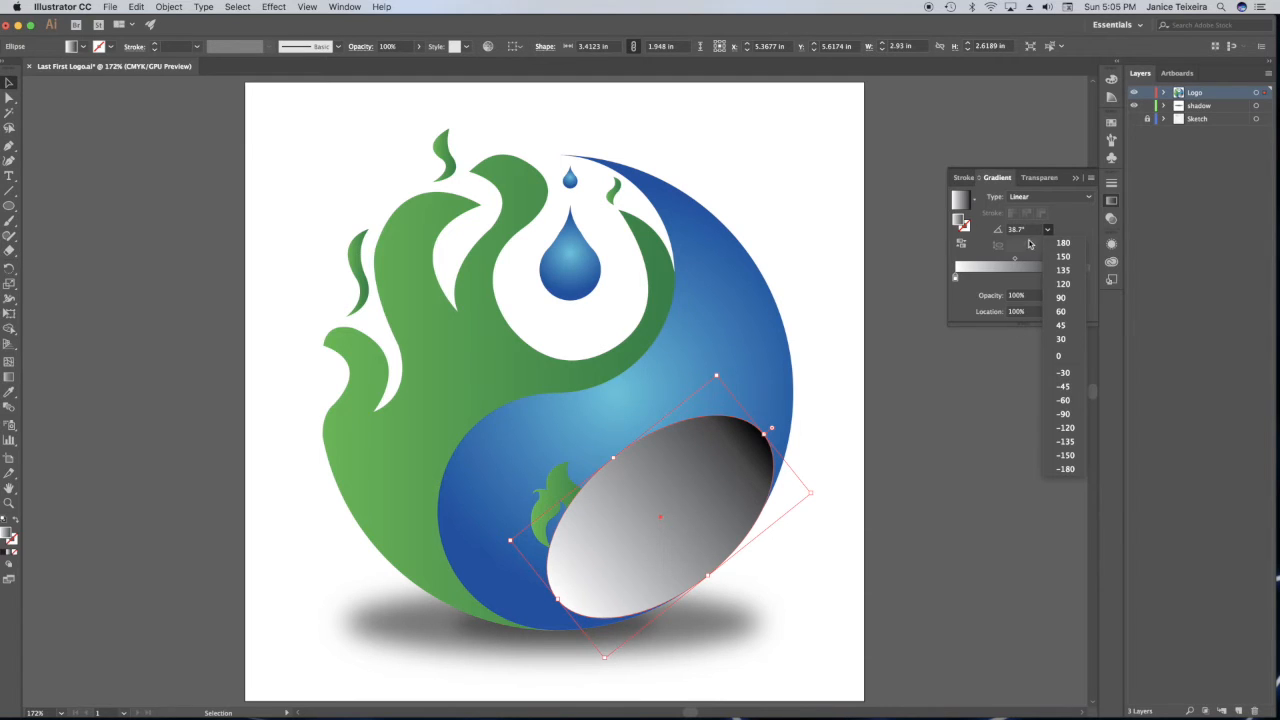
left_click(1061, 311)
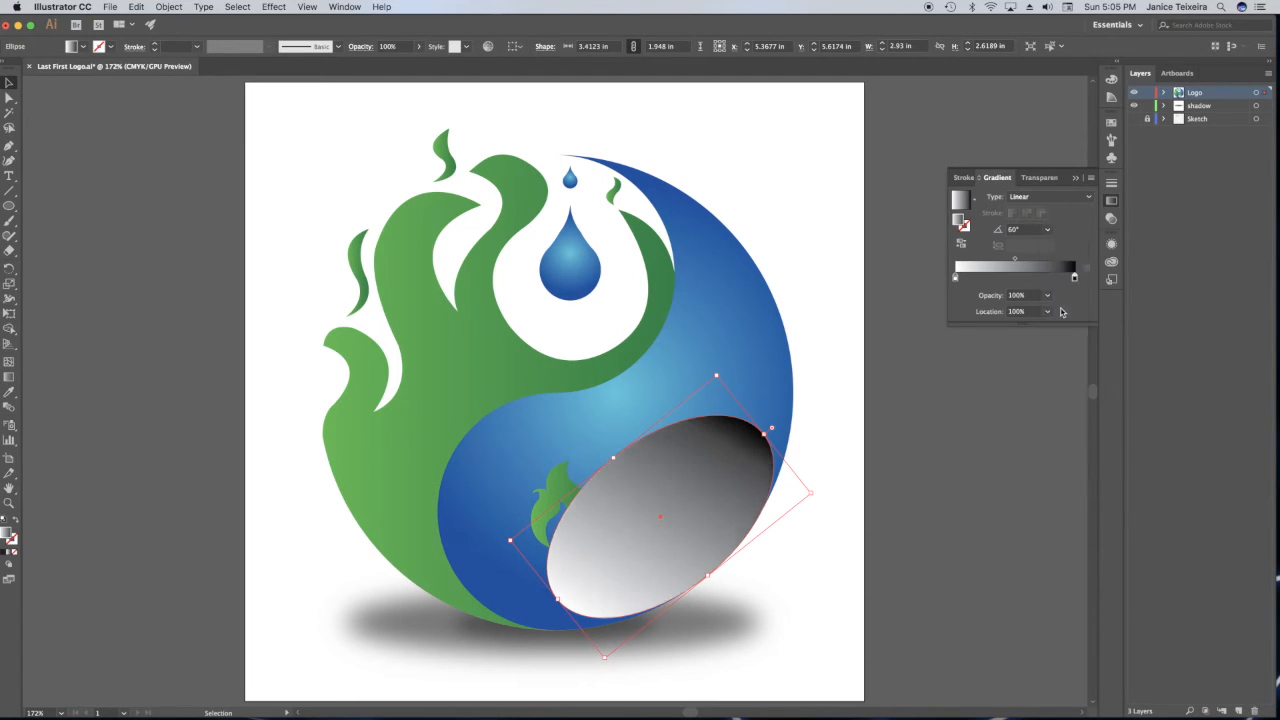
left_click(1047, 230)
left_click(1070, 260)
left_click(1047, 230)
left_click(1066, 341)
left_click(1047, 230)
left_click(1069, 446)
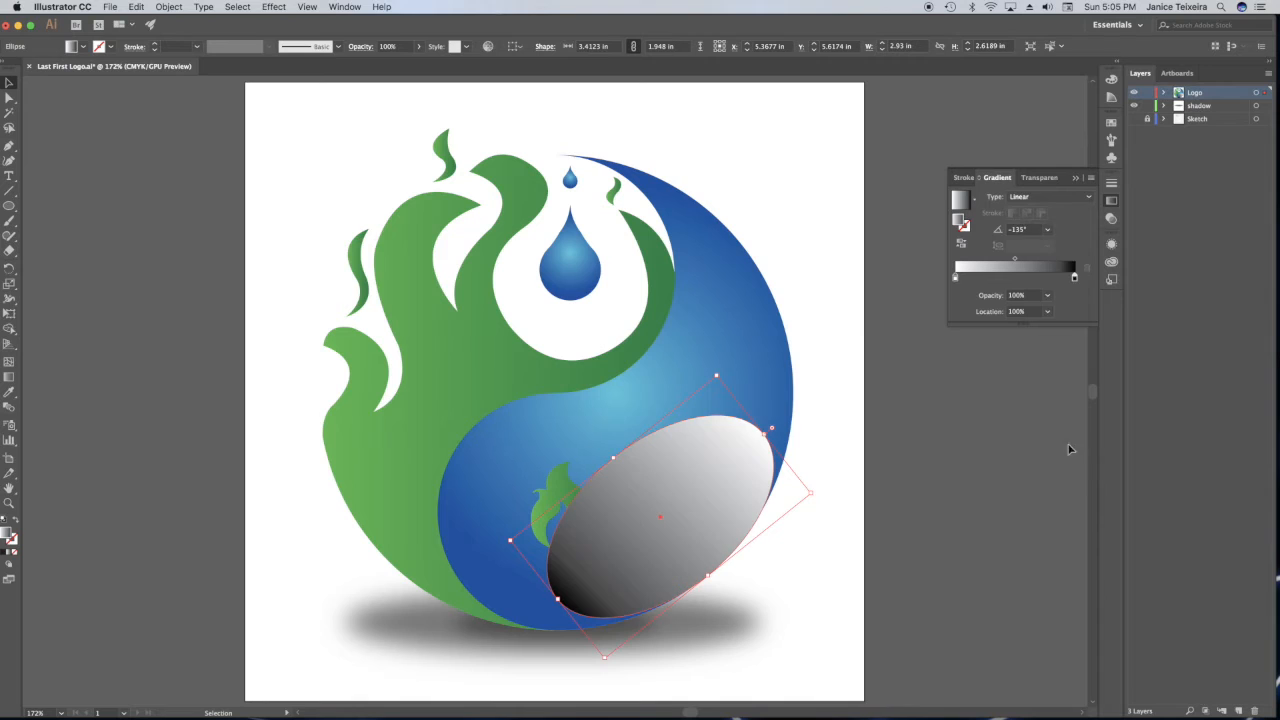
left_click(1047, 230)
left_click(1068, 390)
Shift the black gradient stop to about 94% and set the ellipse's gradient angle to -50°.
left_click_drag(1074, 278, 1067, 280)
left_click(1018, 230)
type("-50")
left_click(1047, 230)
left_click_drag(1025, 230, 976, 224)
type("-50")
key("Tab")
left_click(1062, 252)
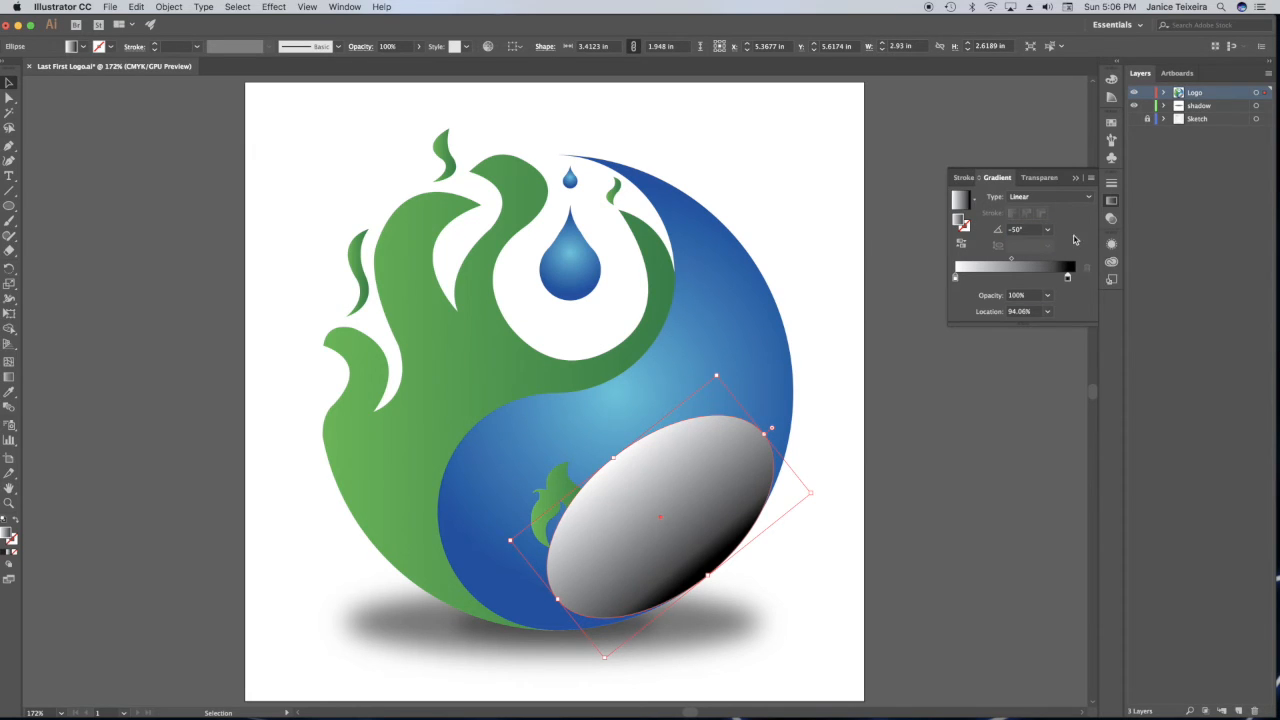
Lower the gradient ellipse's opacity to 17% and deselect it.
left_click(1040, 180)
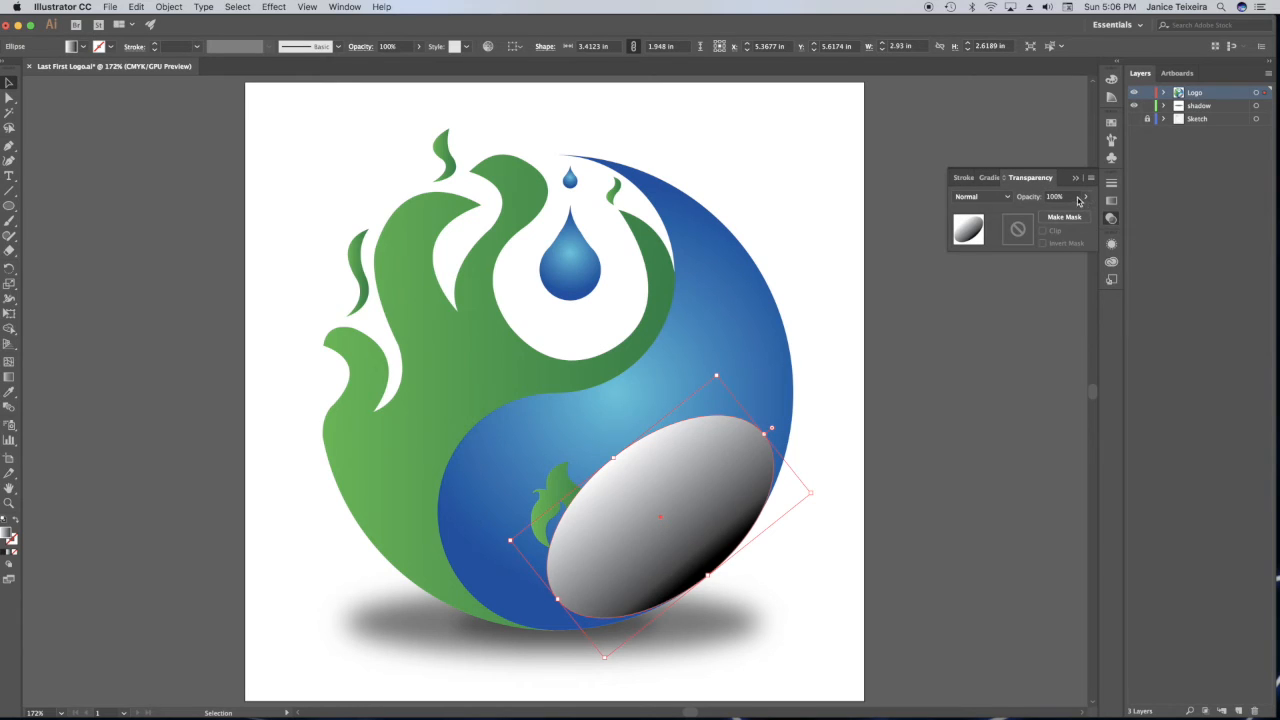
left_click(1084, 200)
left_click_drag(1083, 214, 1048, 215)
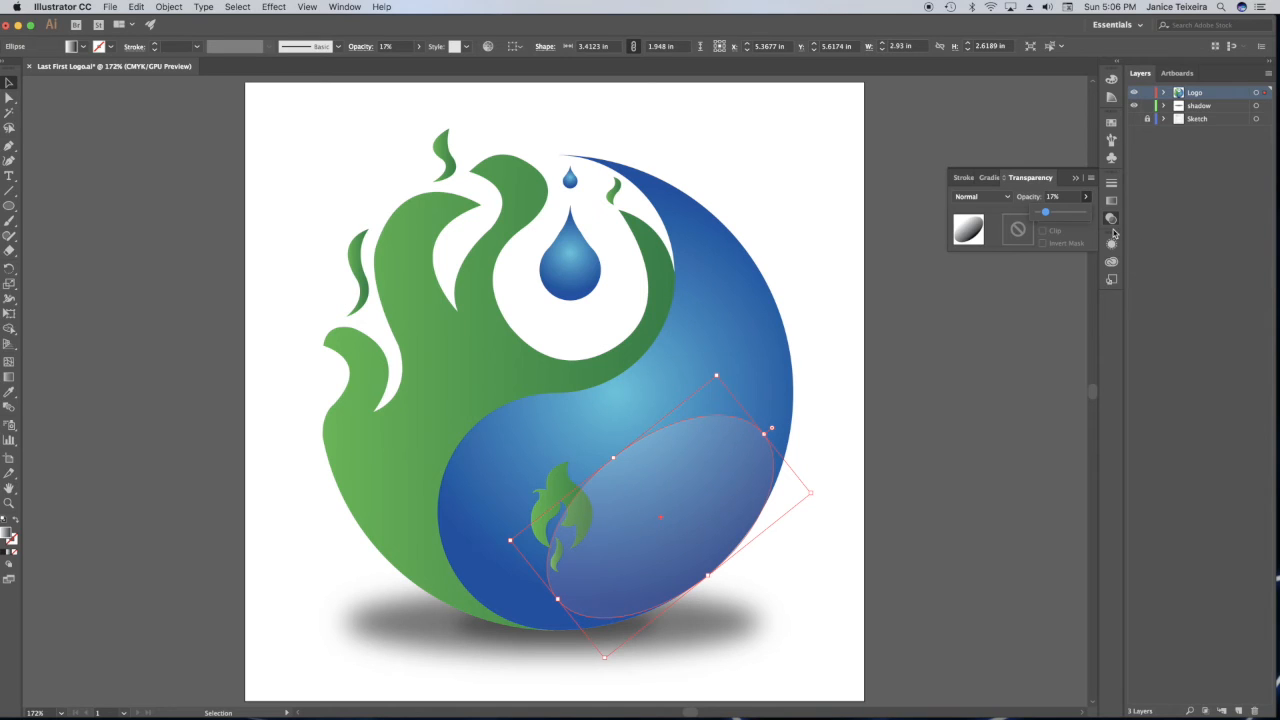
left_click(1062, 139)
left_click(1076, 178)
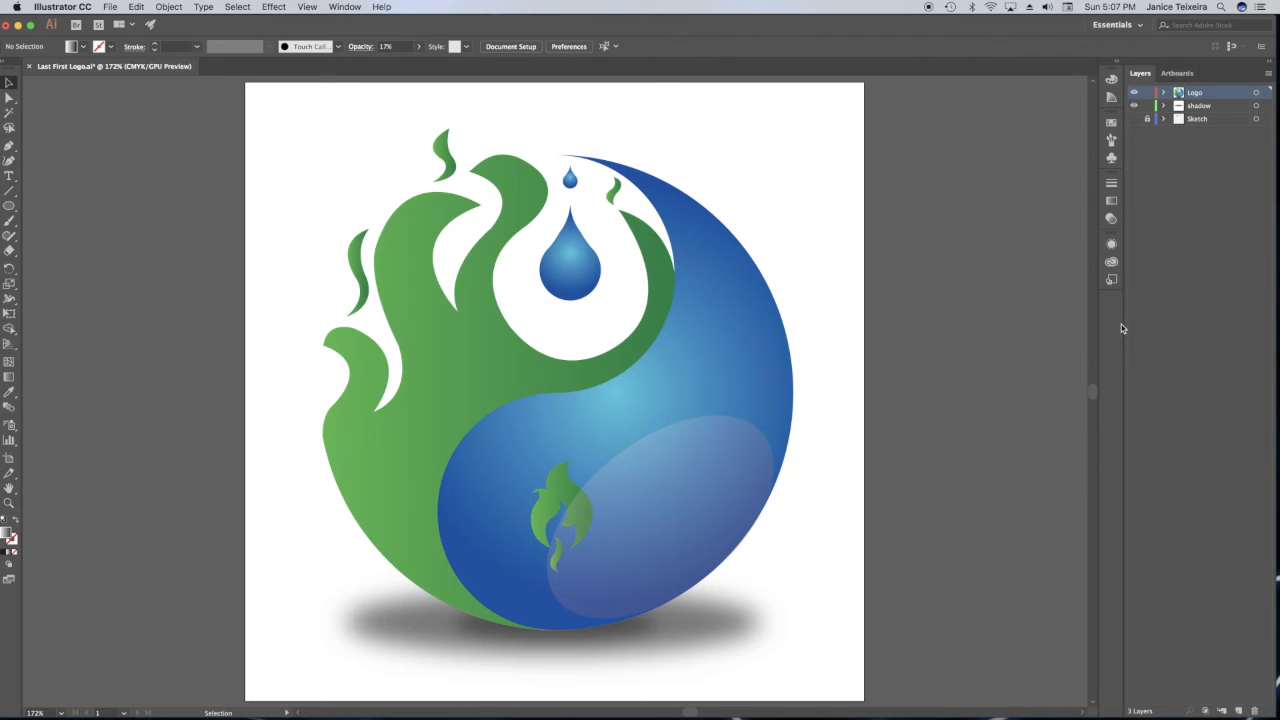
Apply a Gaussian Blur with a radius of about 8.2 pixels to the translucent ellipse and deselect it.
left_click(709, 497)
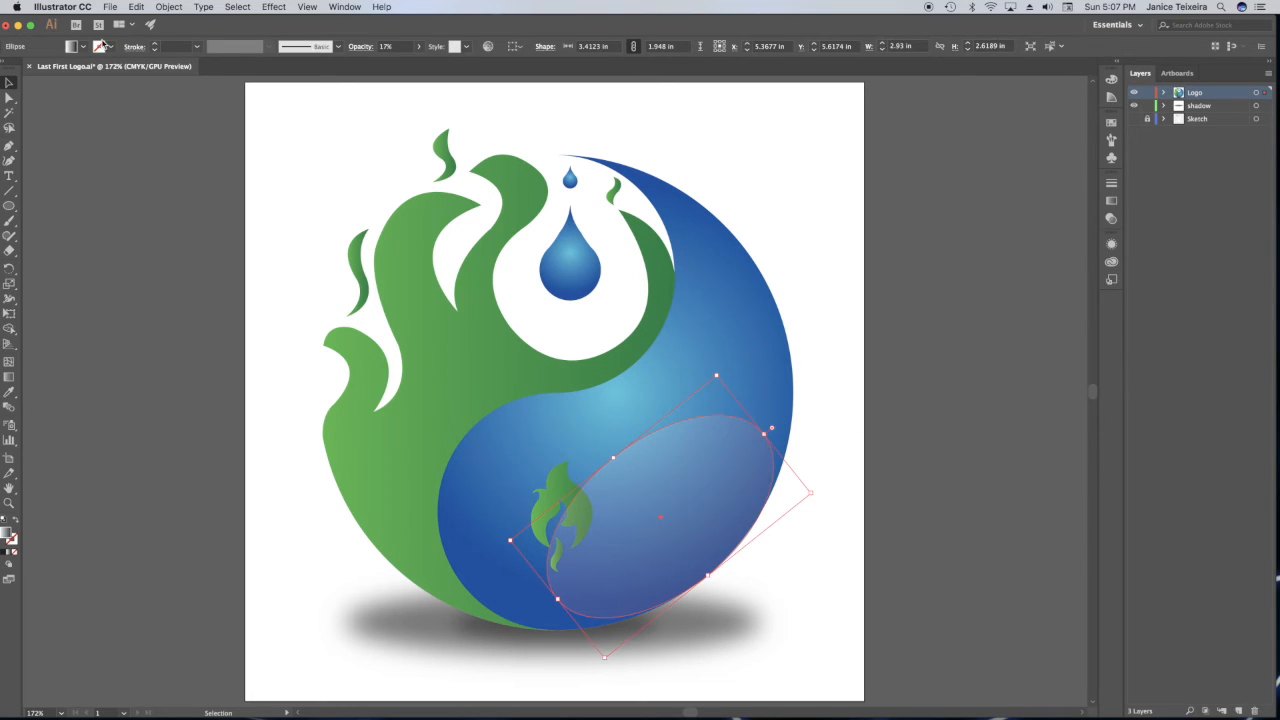
left_click(283, 8)
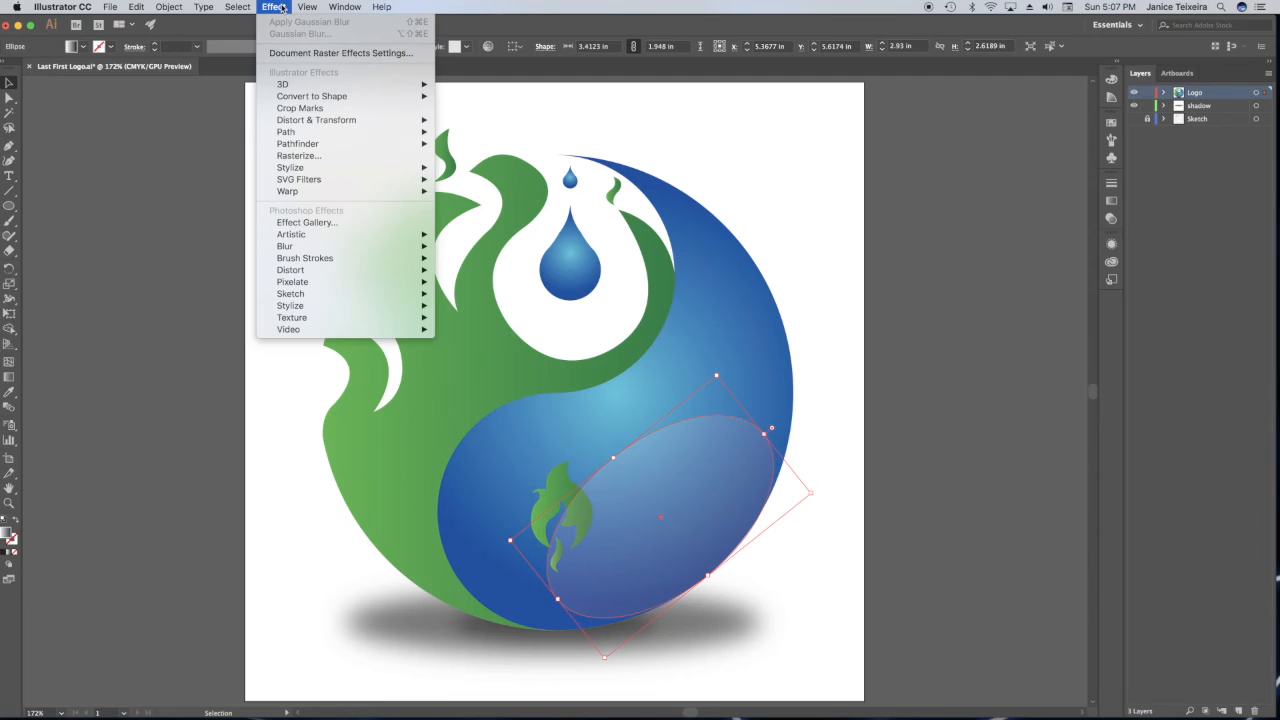
mouse_move(304, 250)
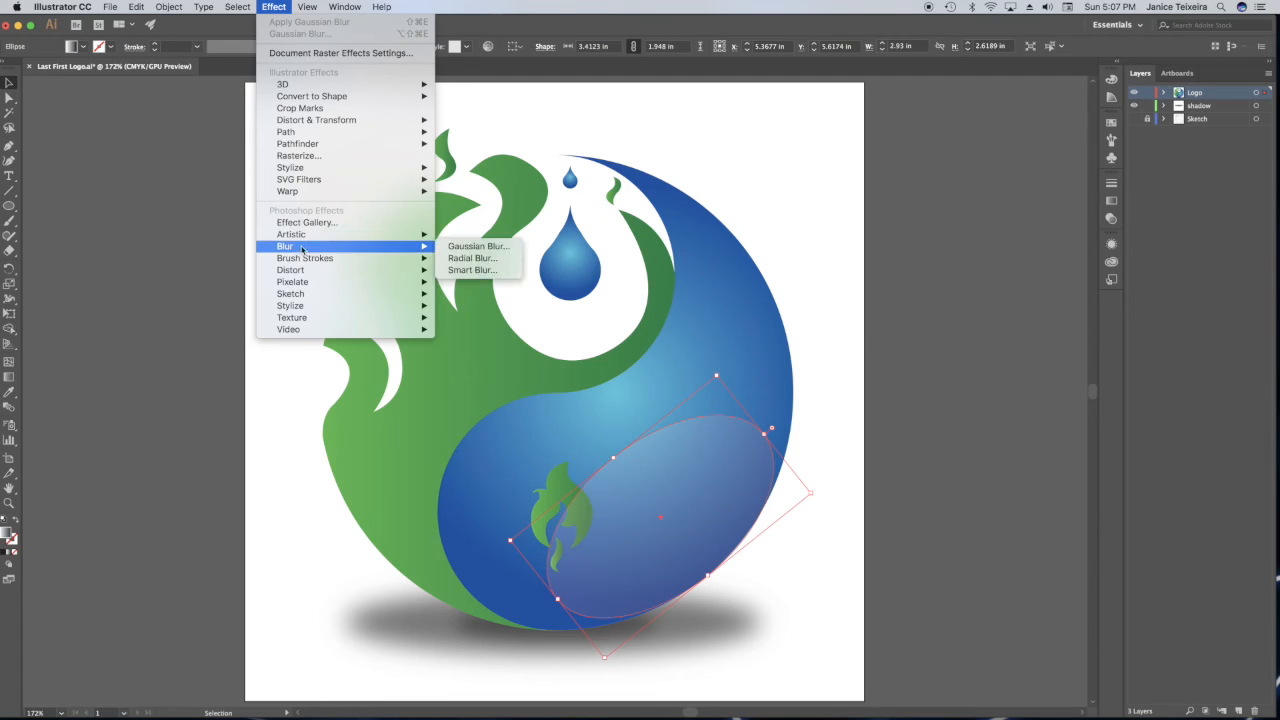
left_click(480, 250)
left_click(561, 384)
left_click_drag(662, 343, 1030, 183)
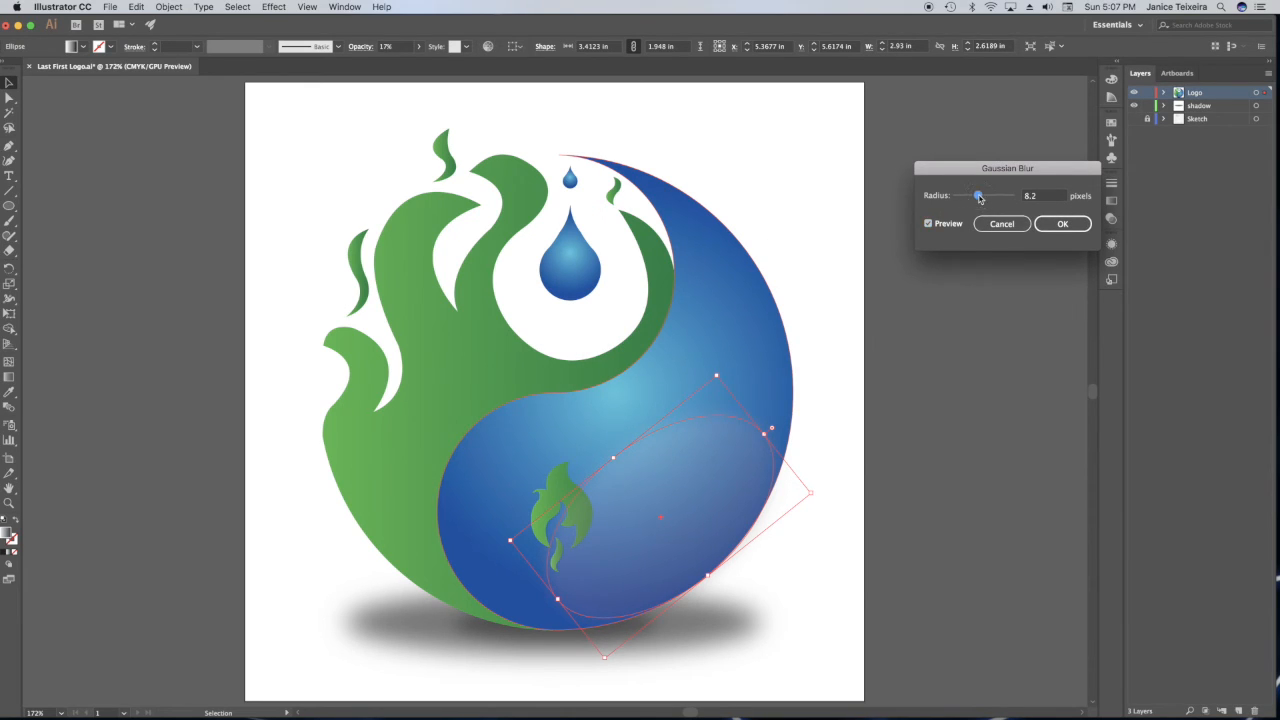
left_click(1062, 224)
left_click(828, 210)
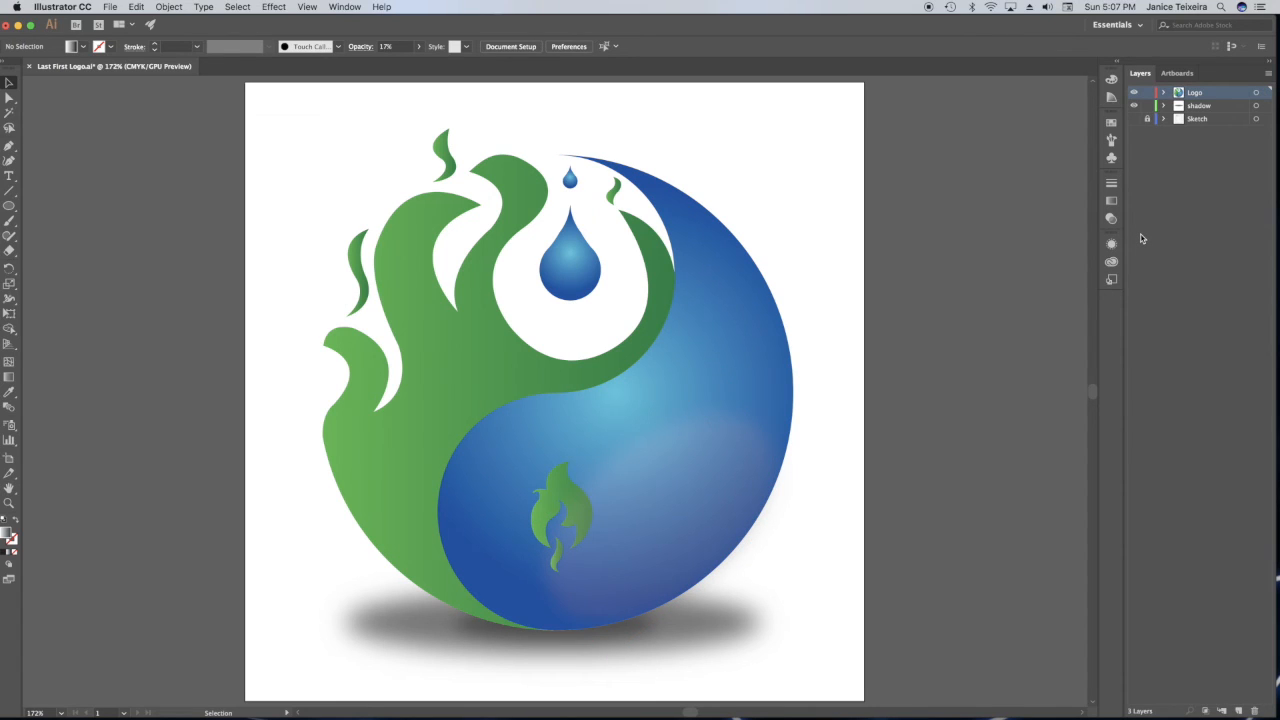